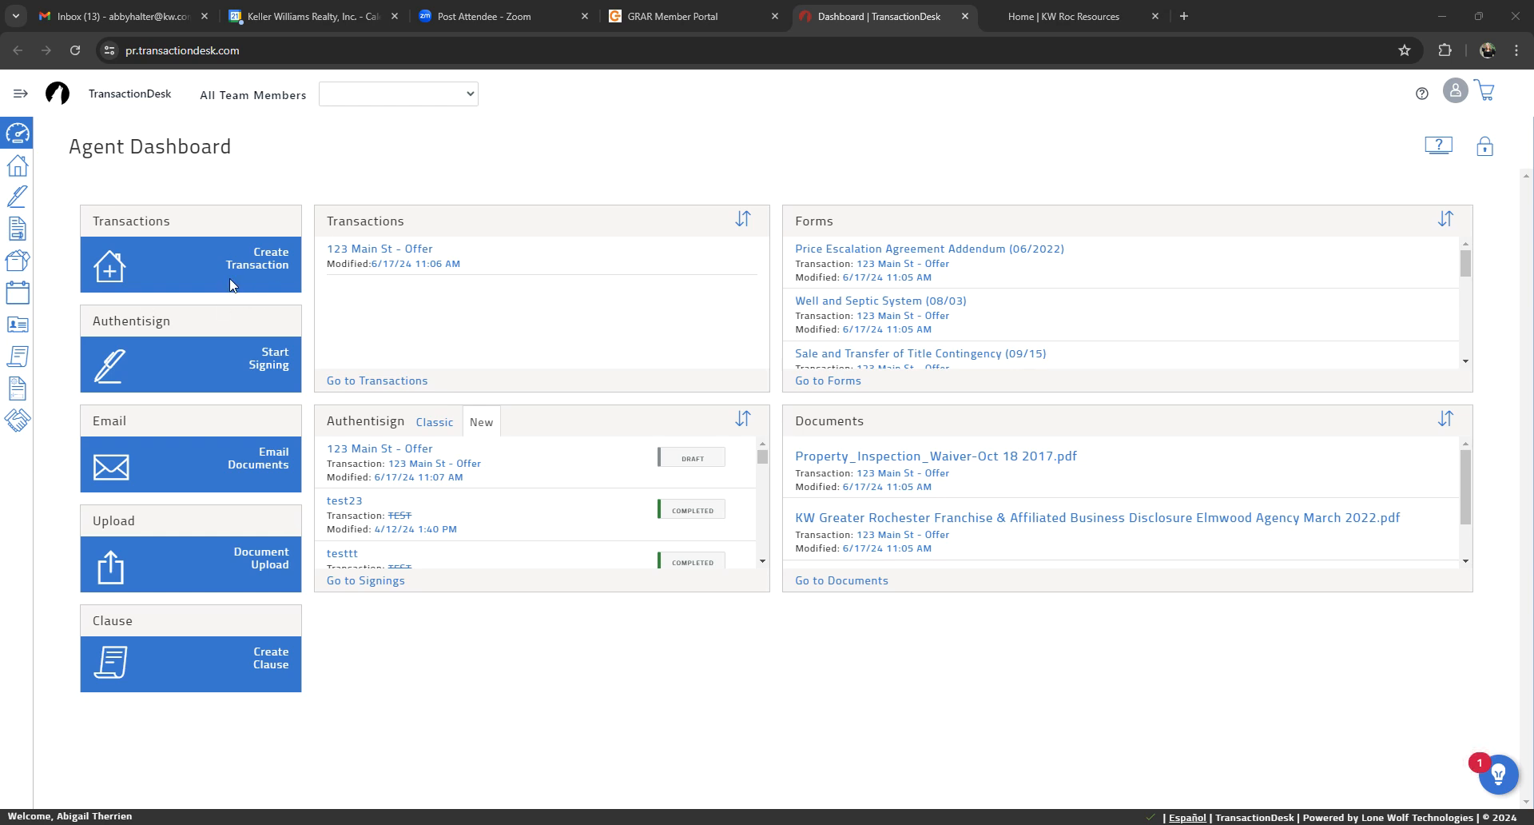
Step: Create a transaction named 123 Main St from the KW Purchase Packet -October2023 template
{"action": "left_click", "coordinate": [246, 257]}
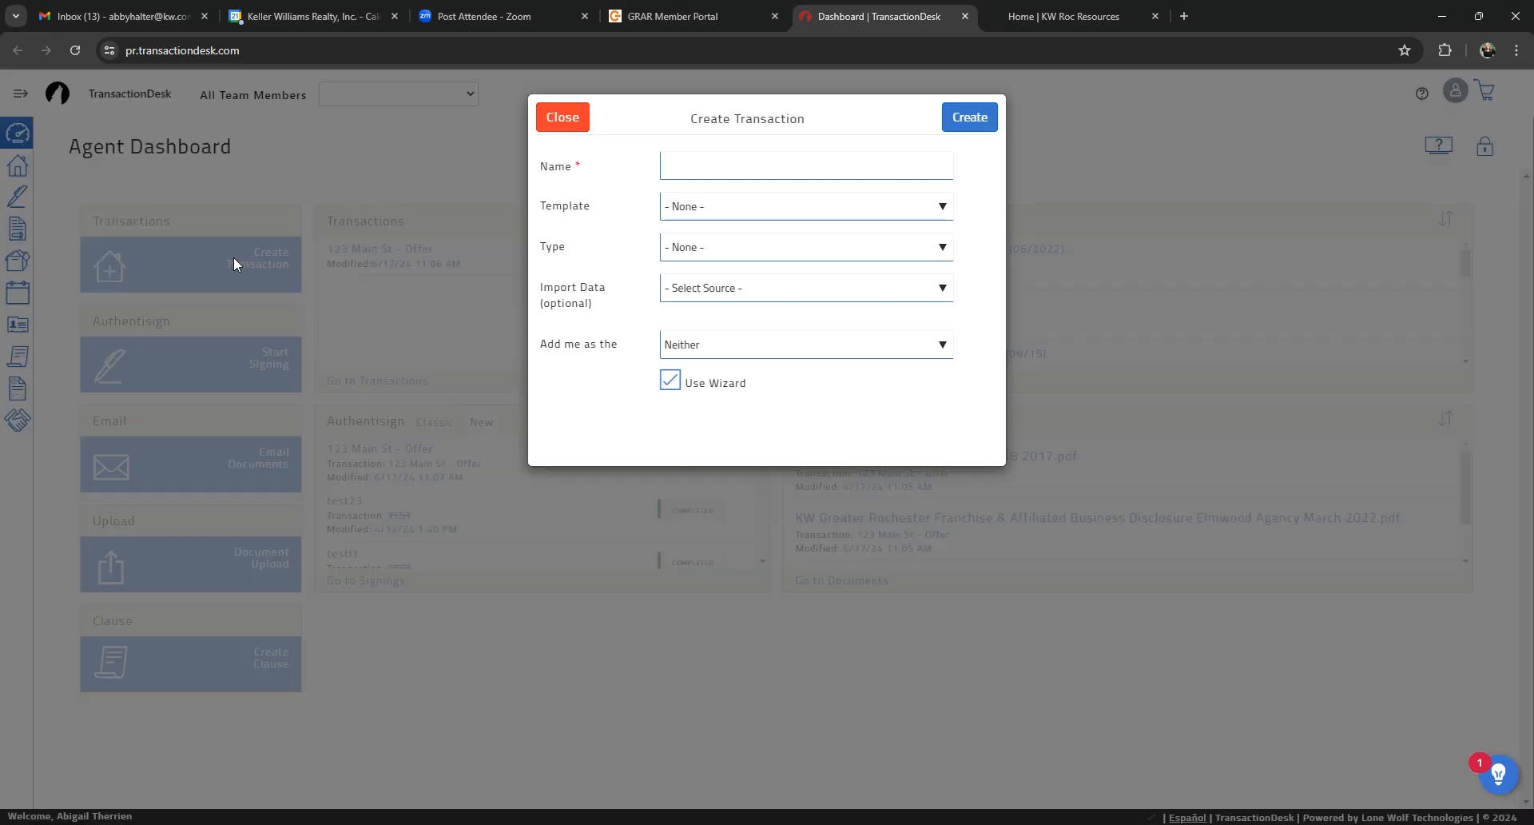
{"action": "left_click", "coordinate": [743, 212]}
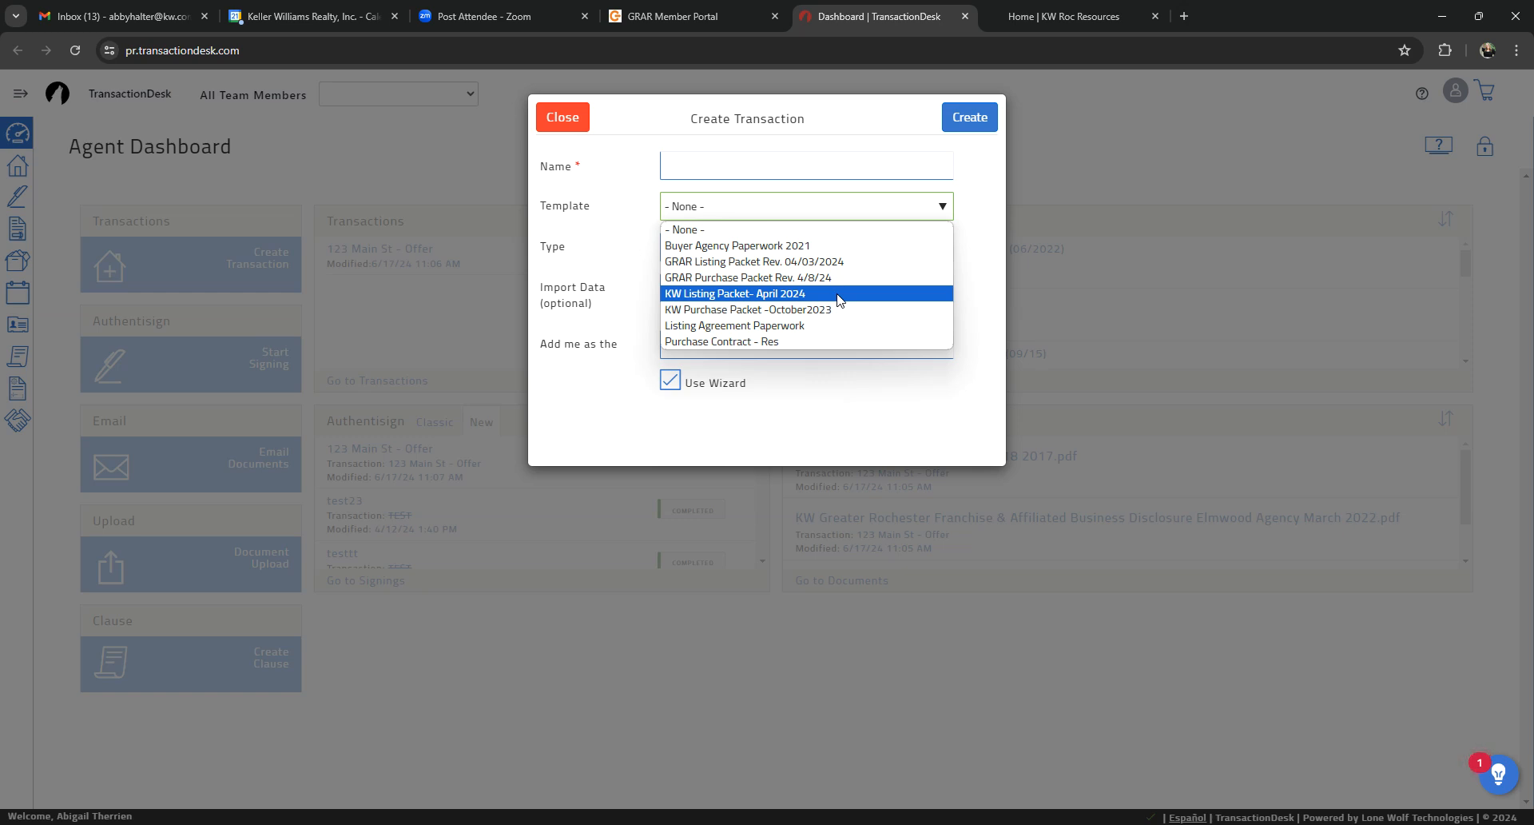
{"action": "left_click", "coordinate": [753, 311]}
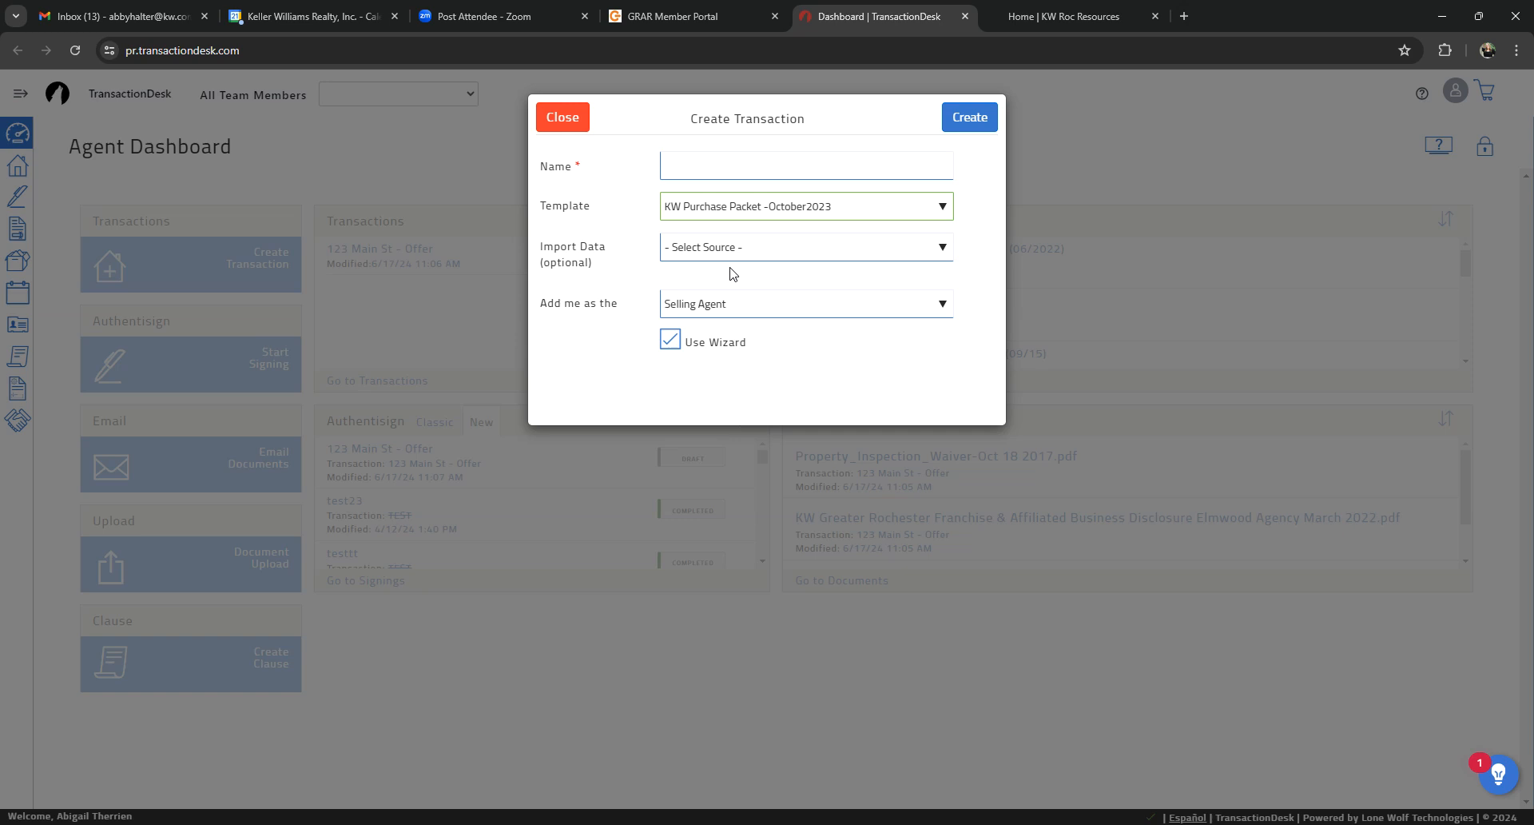
{"action": "left_click", "coordinate": [767, 174]}
{"action": "type", "text": "1"}
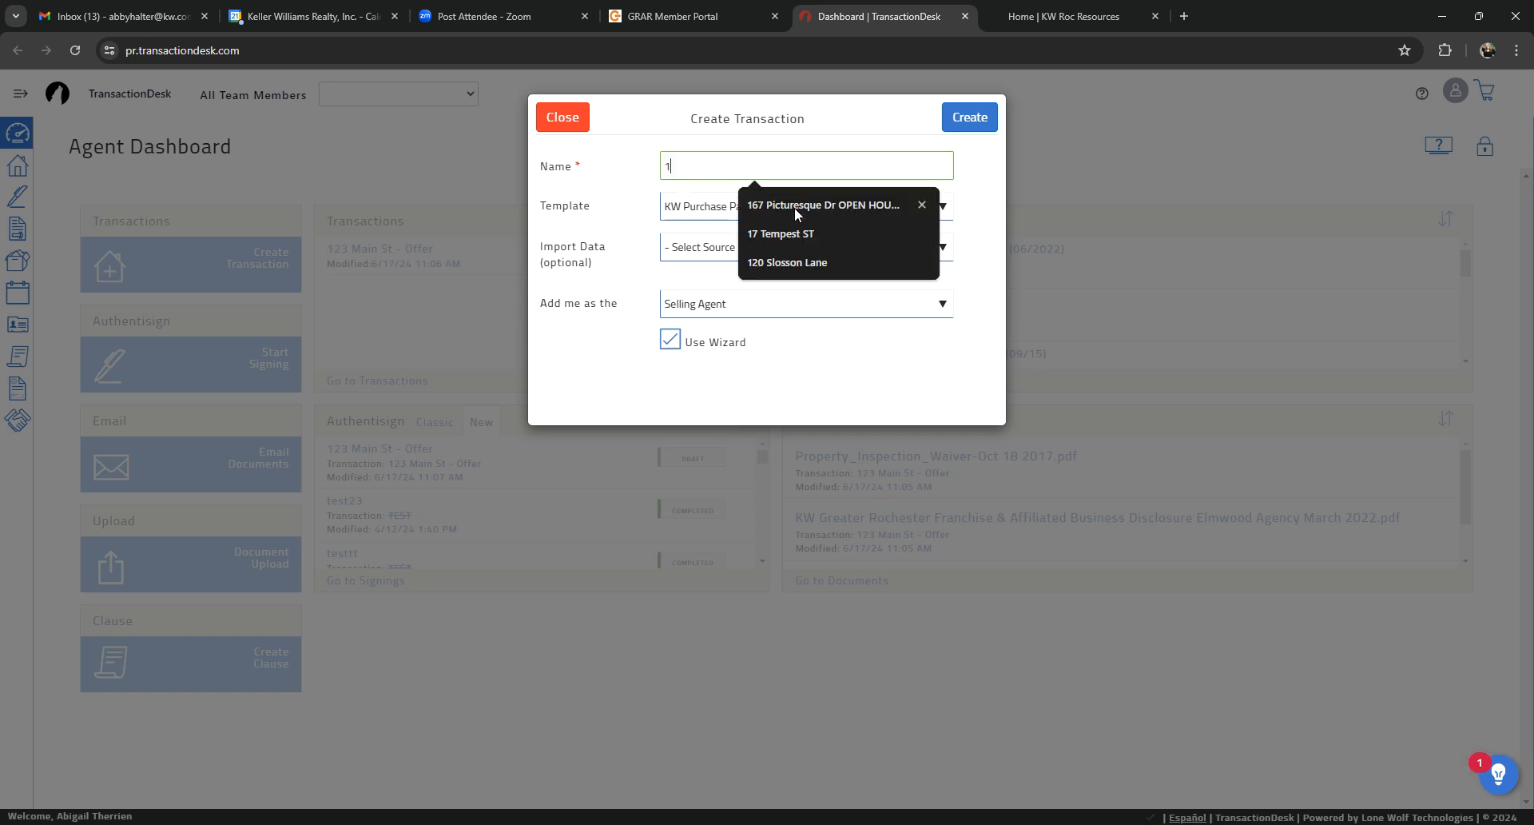
{"action": "type", "text": "23 Main St"}
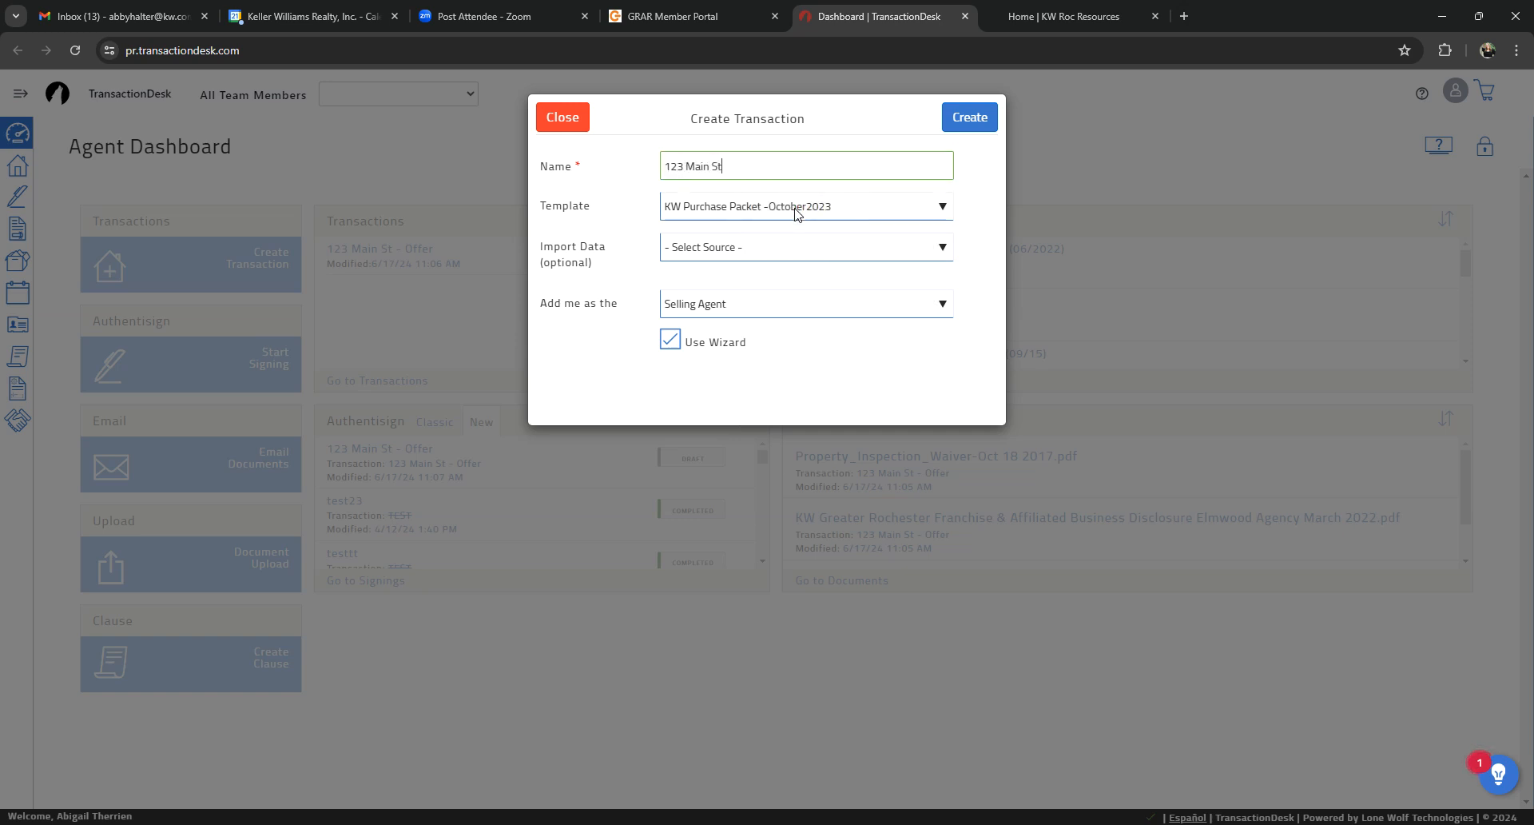
{"action": "left_click", "coordinate": [981, 120]}
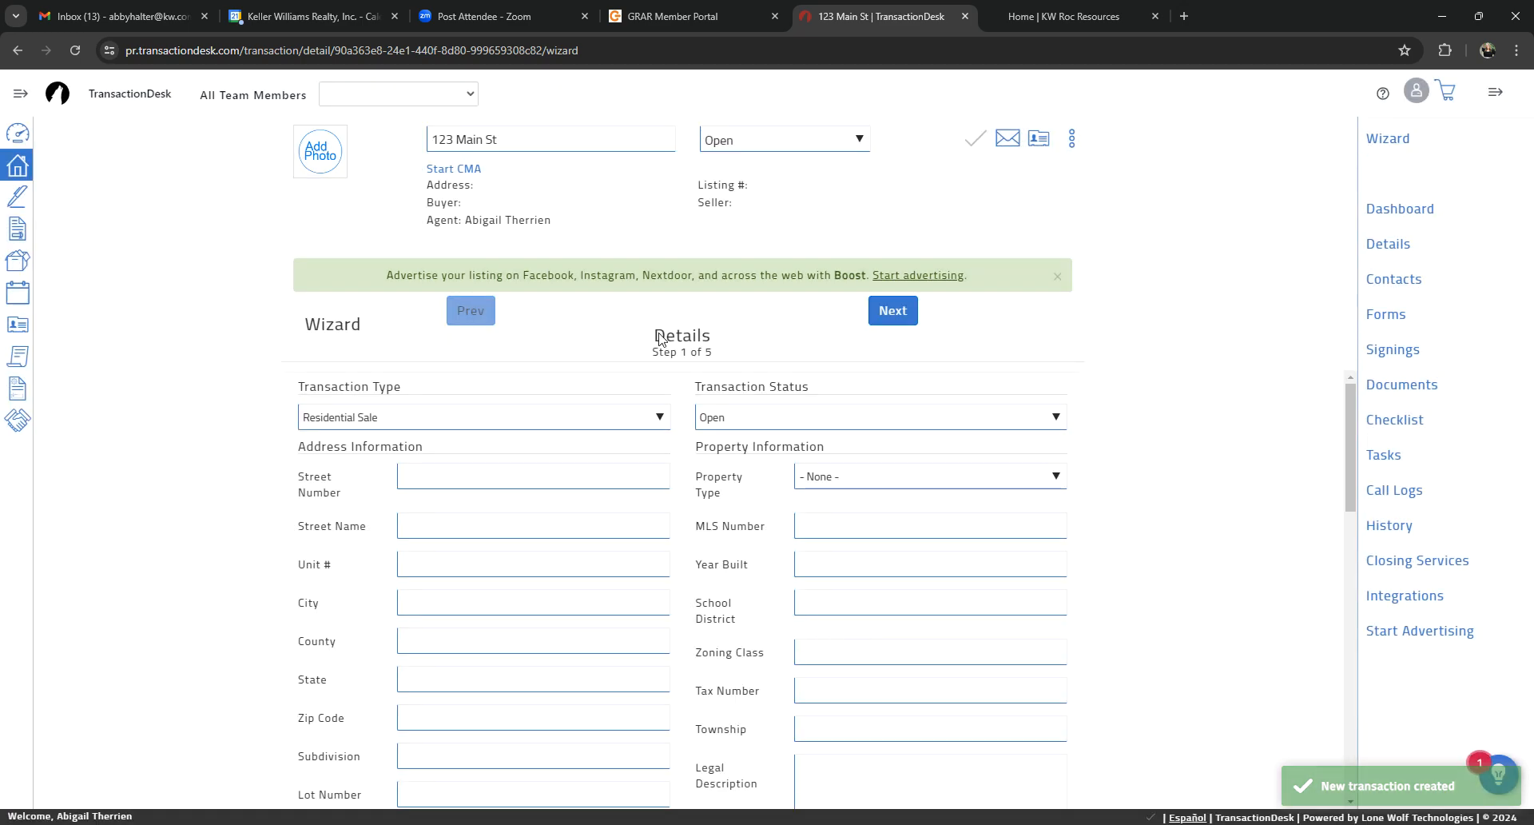
Step: Advance the new transaction's wizard to the Forms stage, leaving the details, dates and contacts unfilled
{"action": "left_click", "coordinate": [894, 314]}
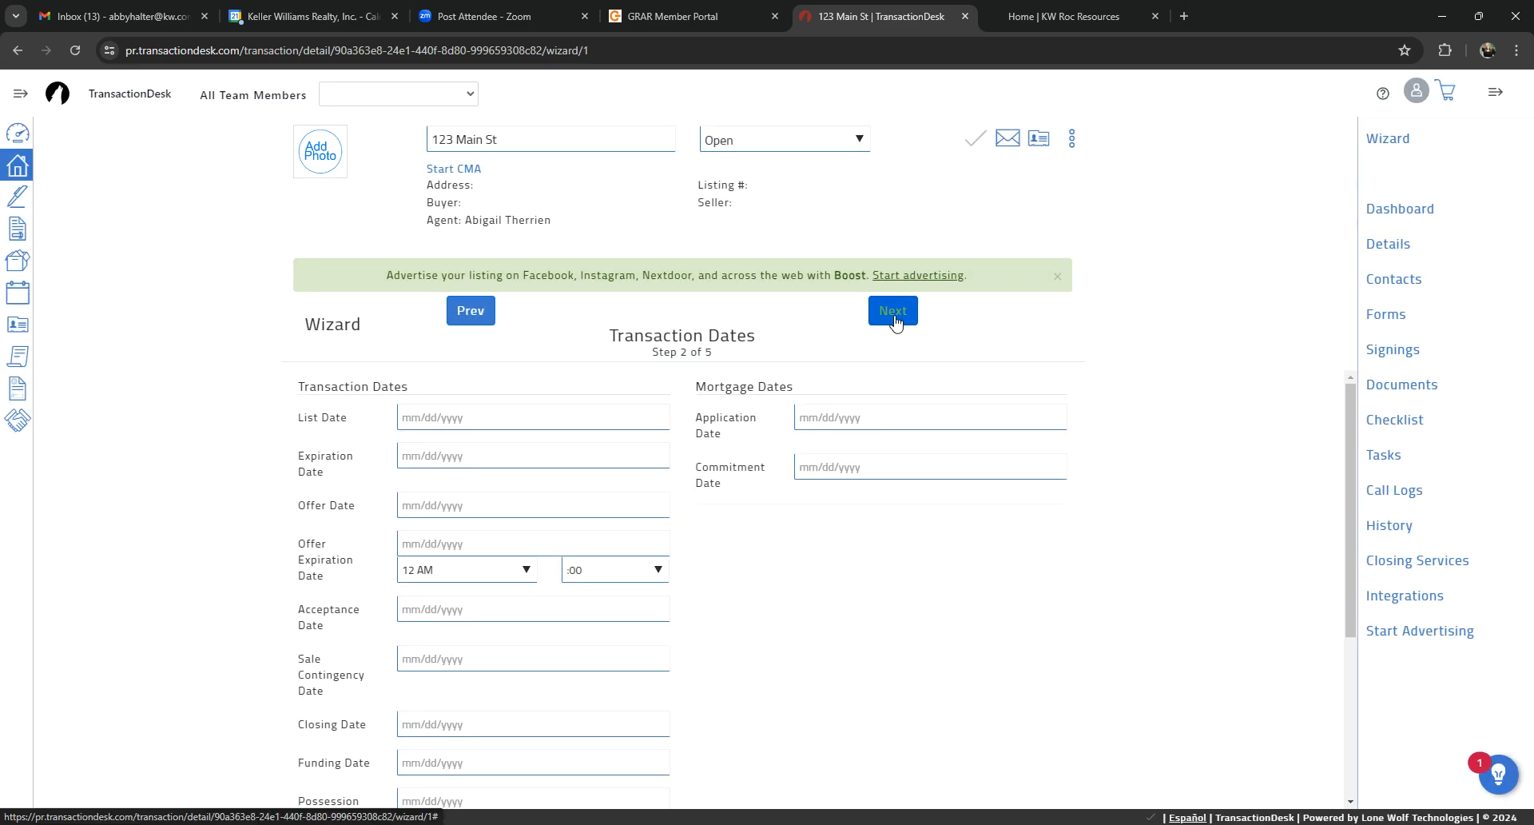
{"action": "left_click", "coordinate": [893, 313]}
{"action": "left_click", "coordinate": [893, 313]}
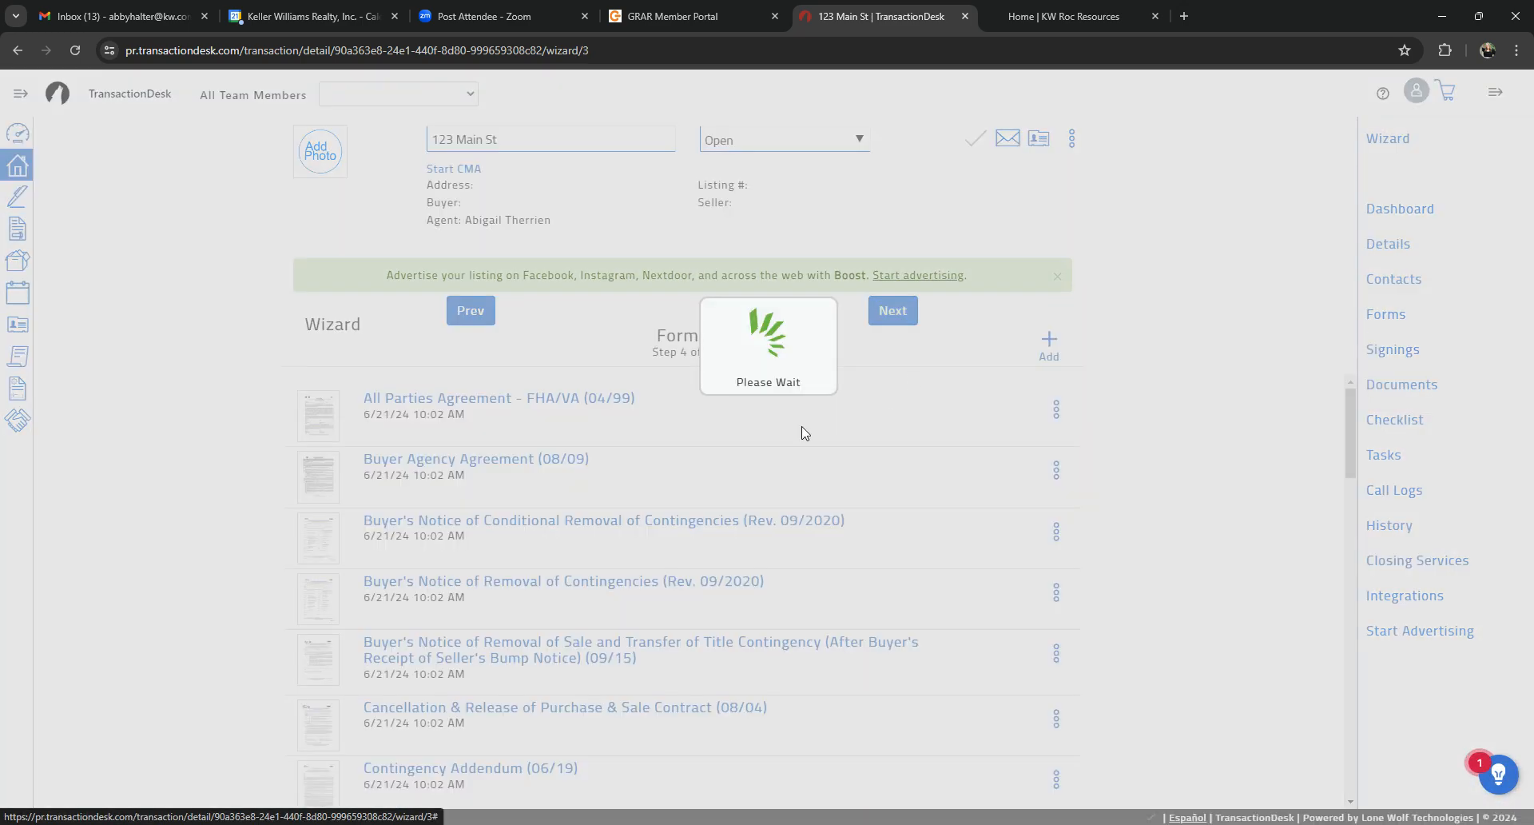
Step: Review the full list of forms that the purchase packet template placed in the transaction
{"action": "scroll", "coordinate": [497, 525], "scroll_direction": "down", "scroll_amount": 10}
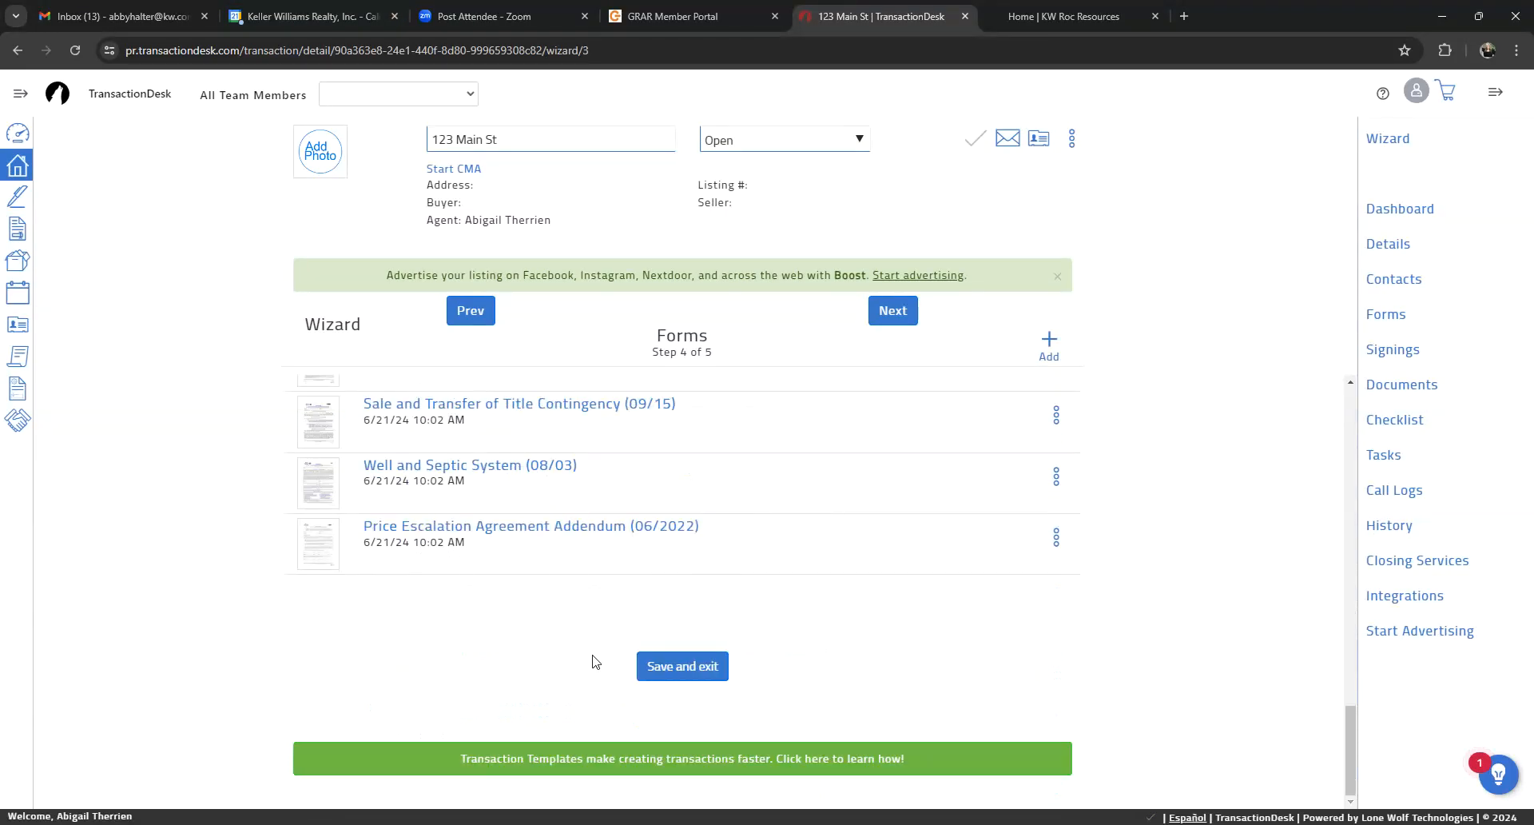
{"action": "scroll", "coordinate": [594, 658], "scroll_direction": "up", "scroll_amount": 10}
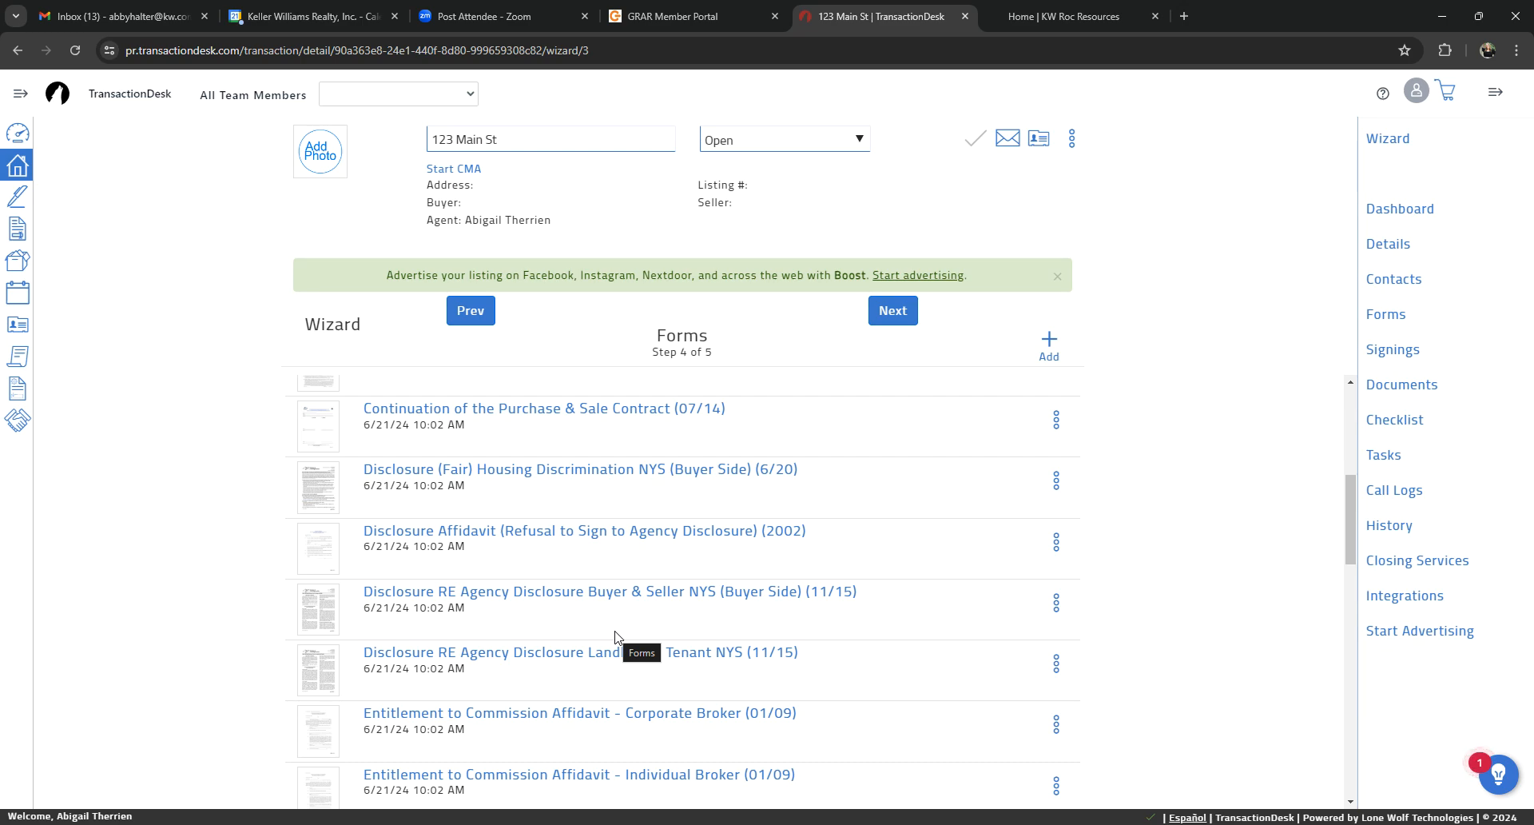
{"action": "scroll", "coordinate": [615, 635], "scroll_direction": "down", "scroll_amount": 15}
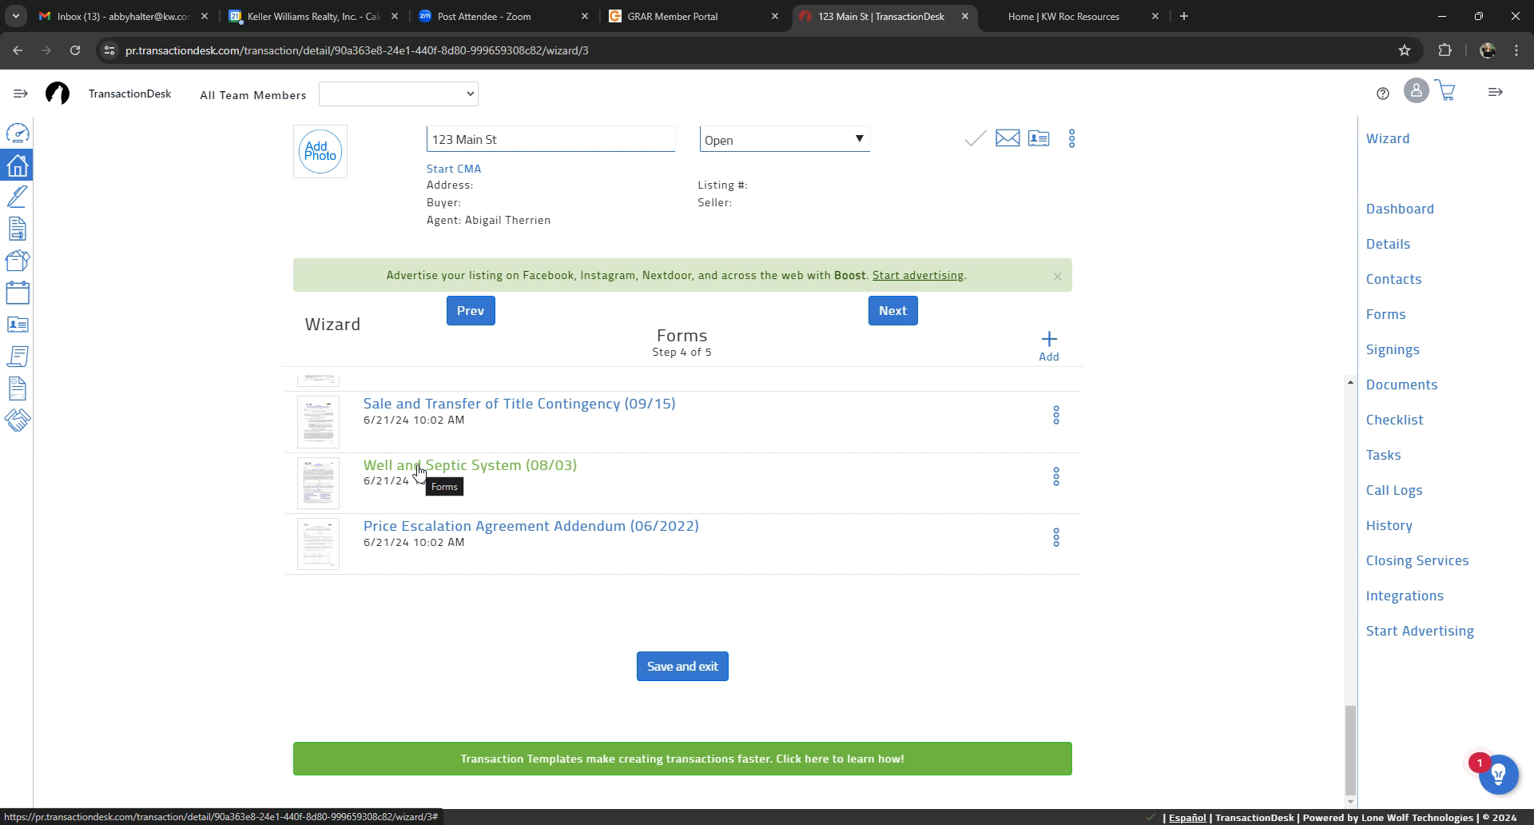
{"action": "scroll", "coordinate": [419, 471], "scroll_direction": "up", "scroll_amount": 4}
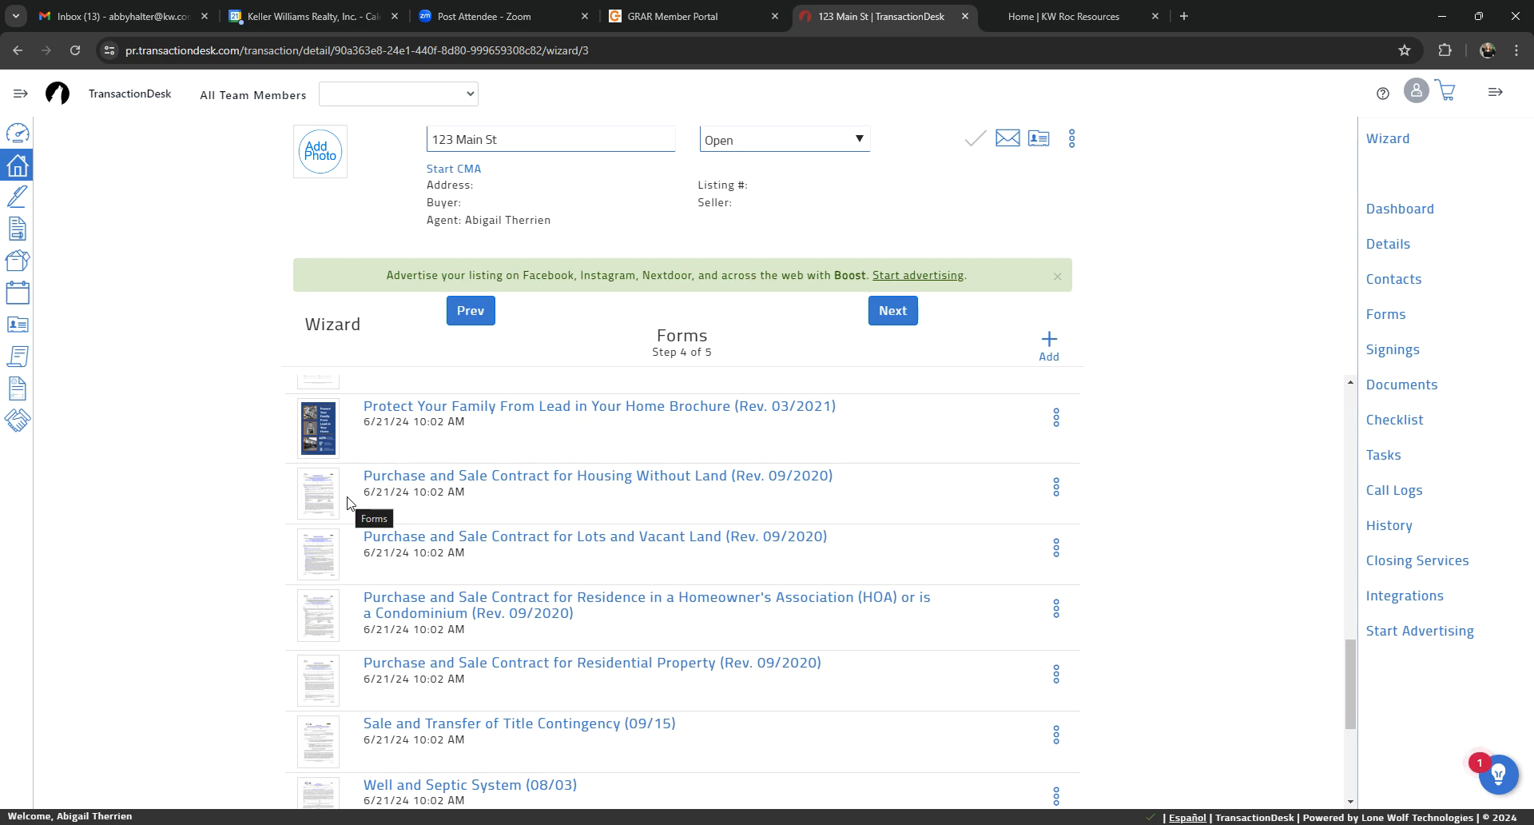
{"action": "scroll", "coordinate": [688, 663], "scroll_direction": "up", "scroll_amount": 3}
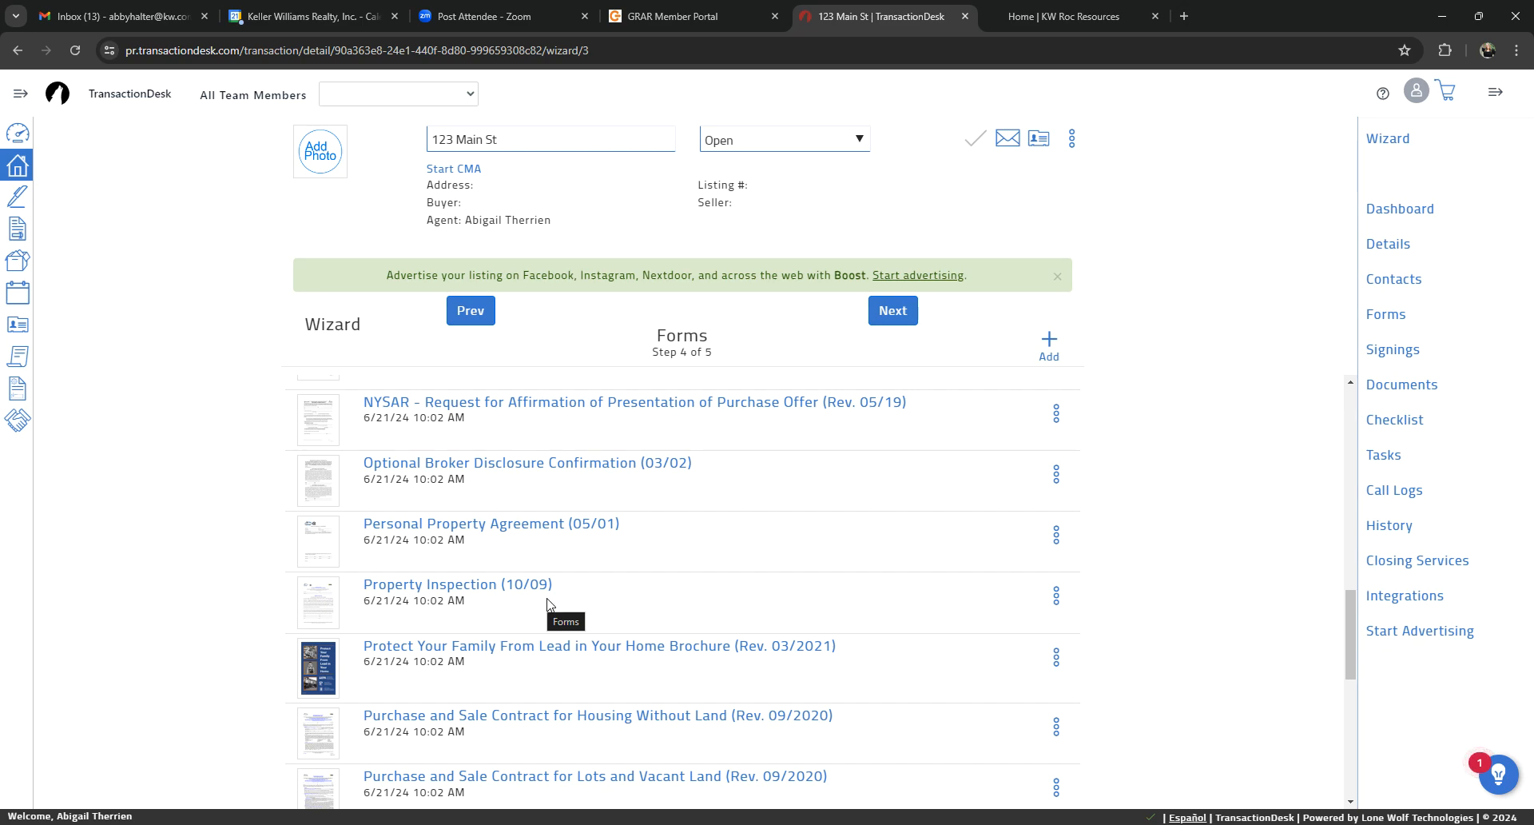
{"action": "scroll", "coordinate": [736, 650], "scroll_direction": "down", "scroll_amount": 7}
{"action": "scroll", "coordinate": [746, 397], "scroll_direction": "up", "scroll_amount": 15}
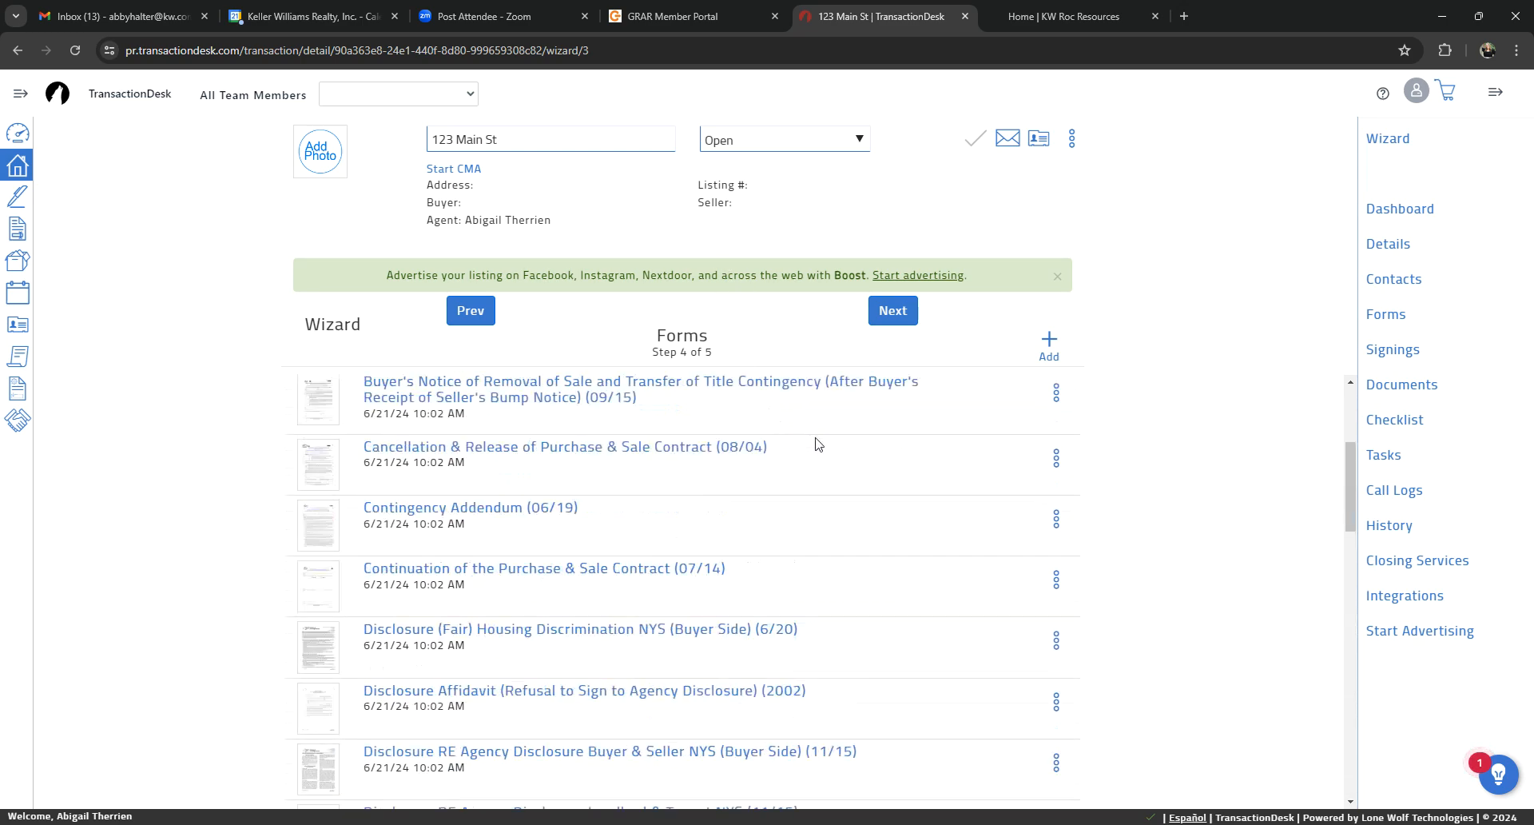
{"action": "scroll", "coordinate": [803, 438], "scroll_direction": "up", "scroll_amount": 3}
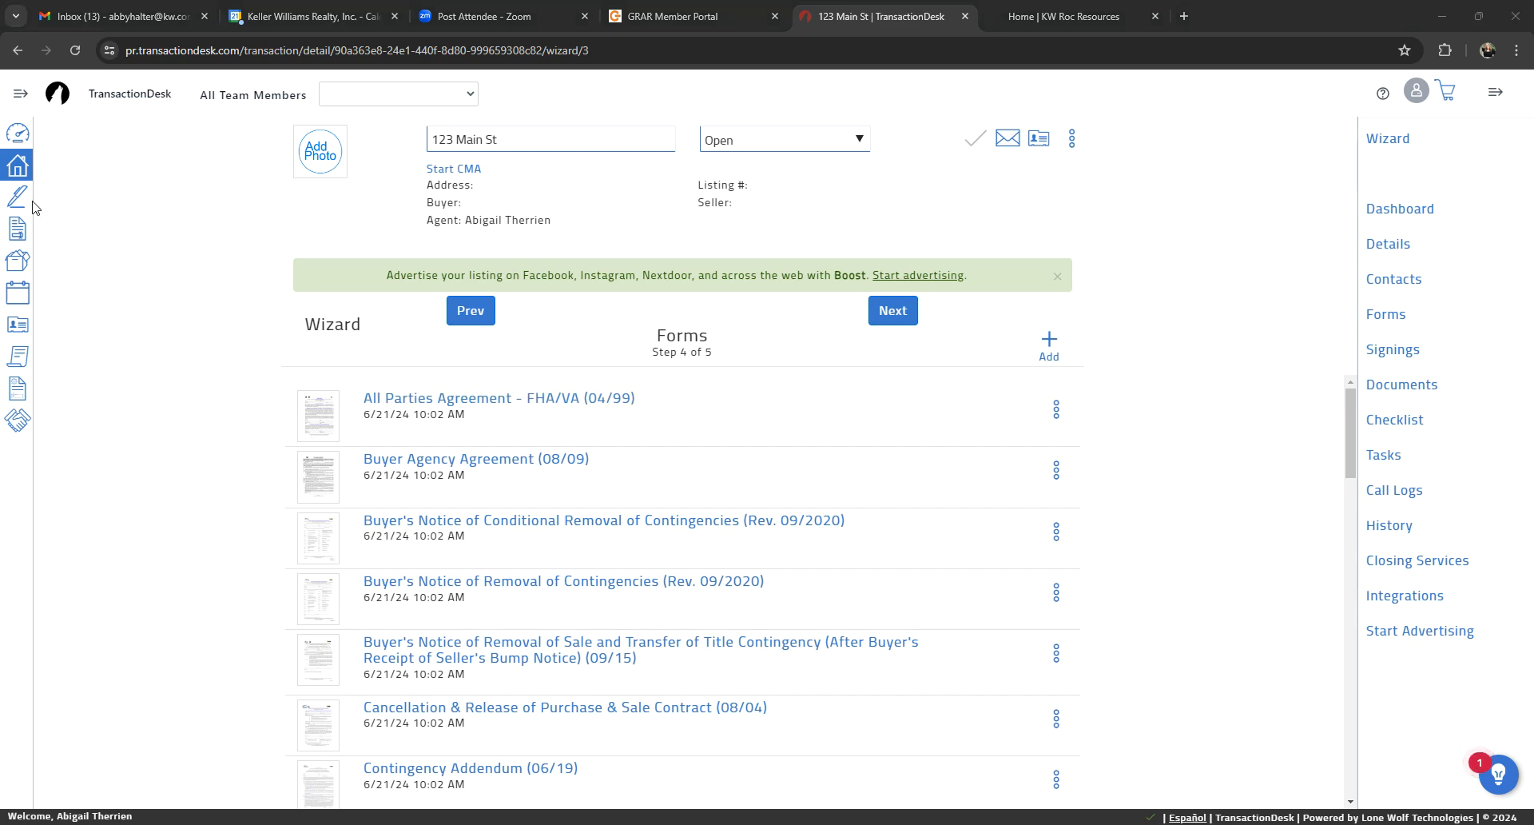
Step: Open the list of transaction templates and check which actions are available for a shared KW packet
{"action": "left_click", "coordinate": [17, 168]}
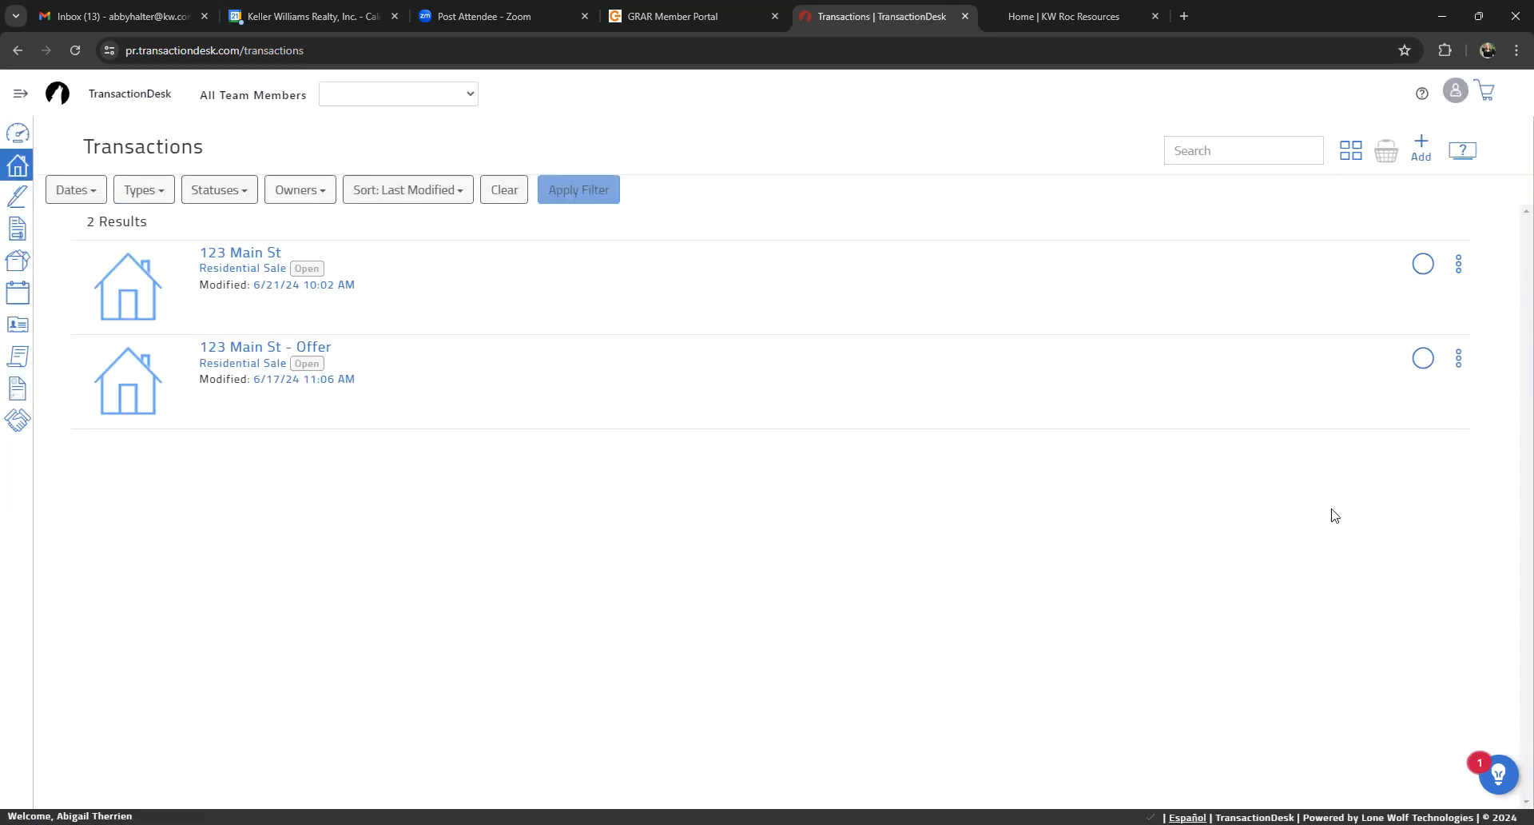
{"action": "left_click", "coordinate": [19, 95]}
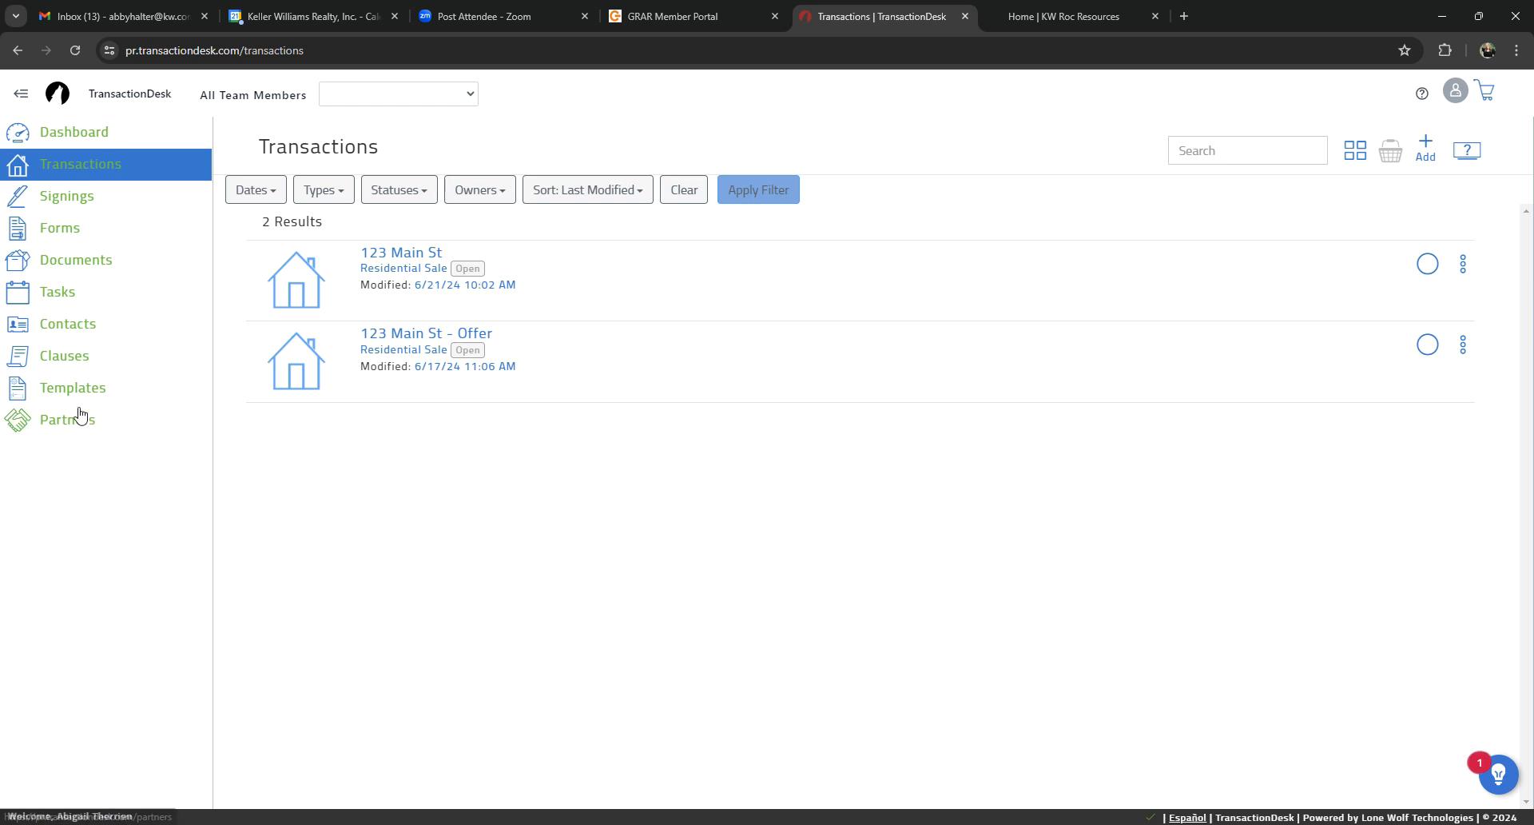
{"action": "left_click", "coordinate": [20, 94]}
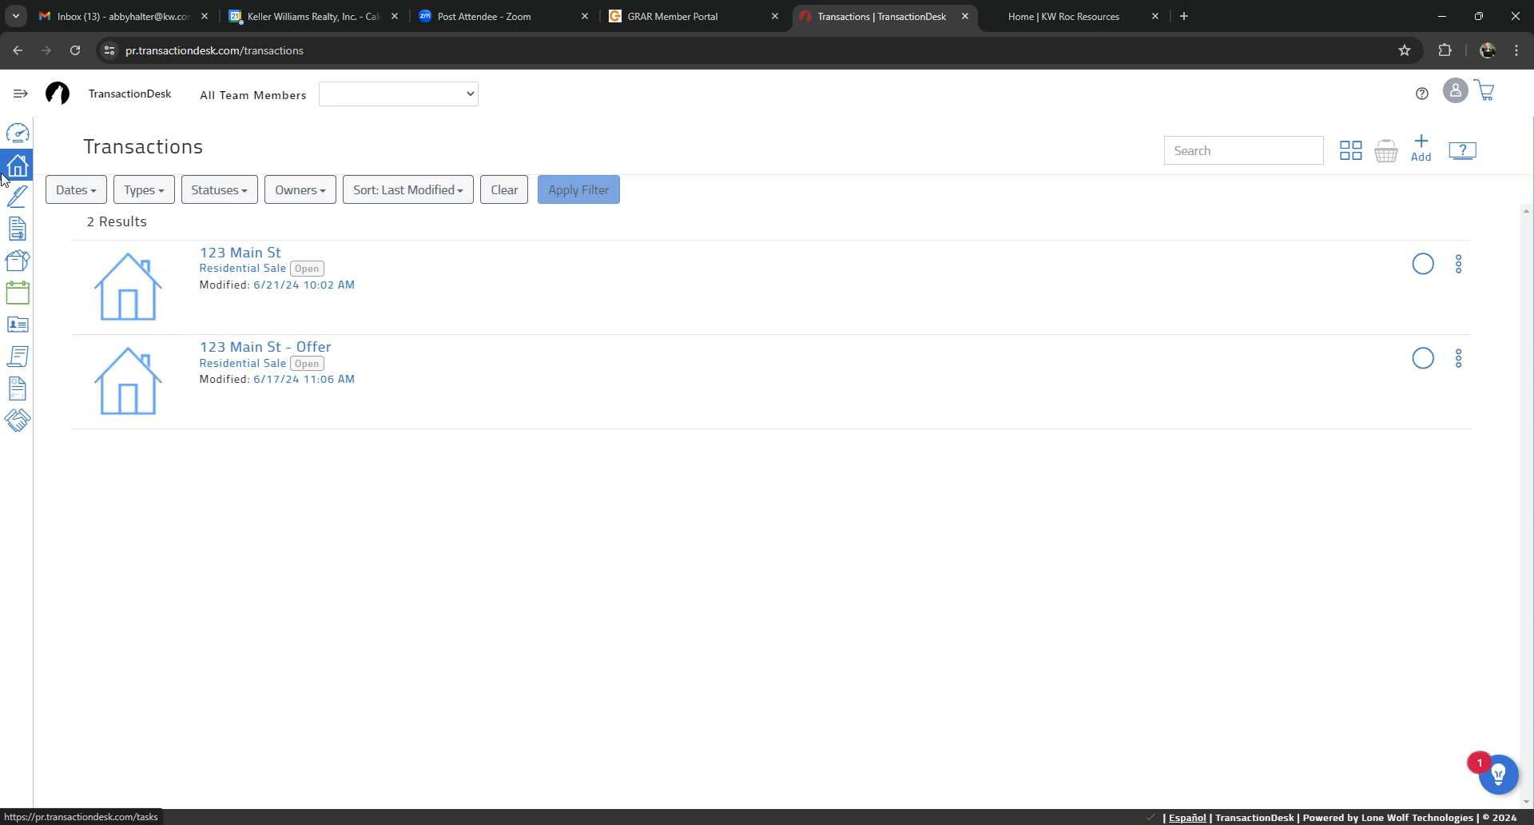
{"action": "left_click", "coordinate": [20, 95]}
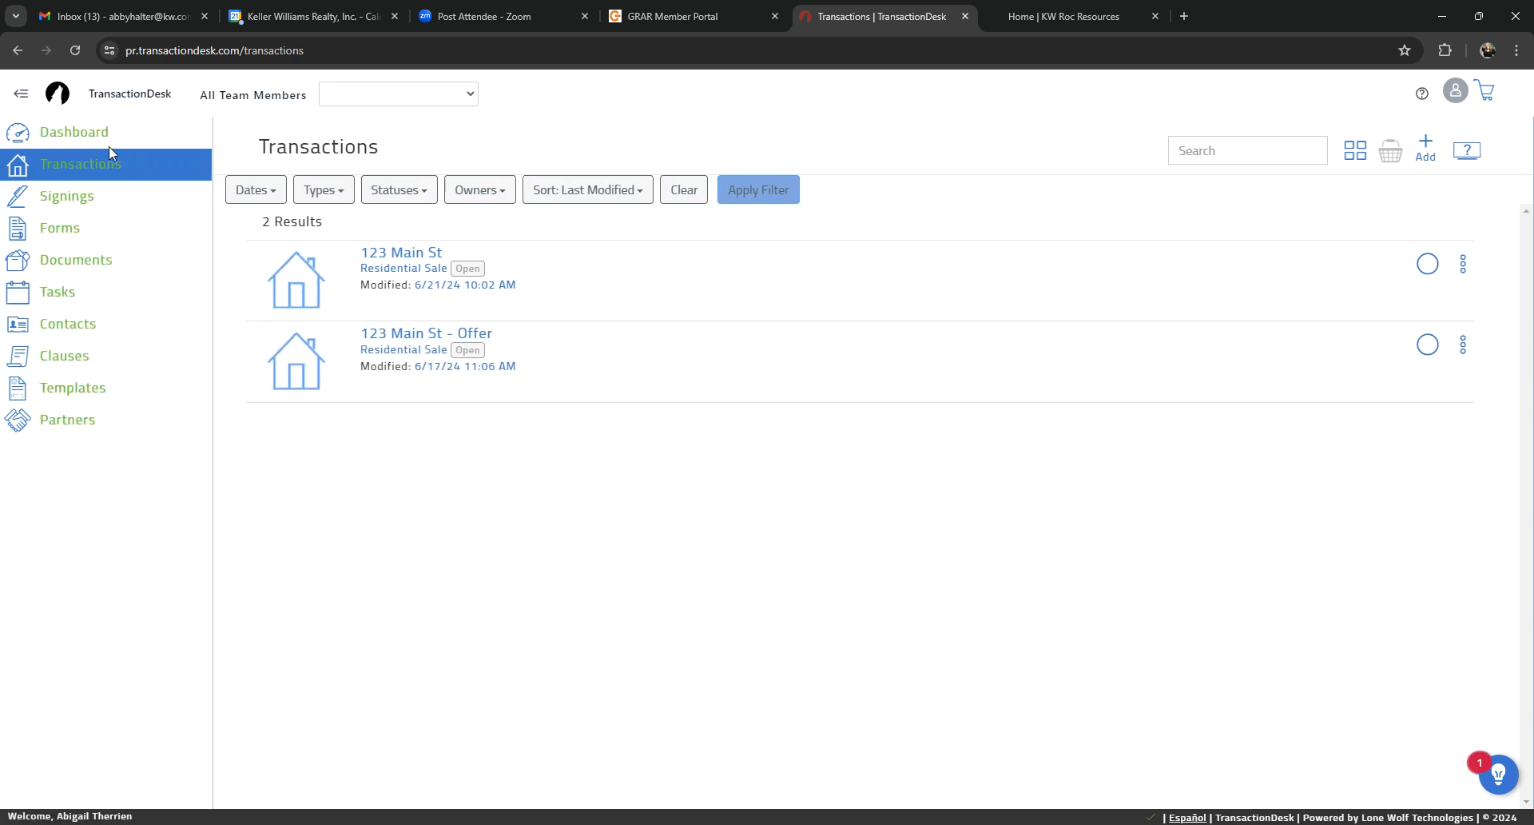
{"action": "left_click", "coordinate": [58, 388]}
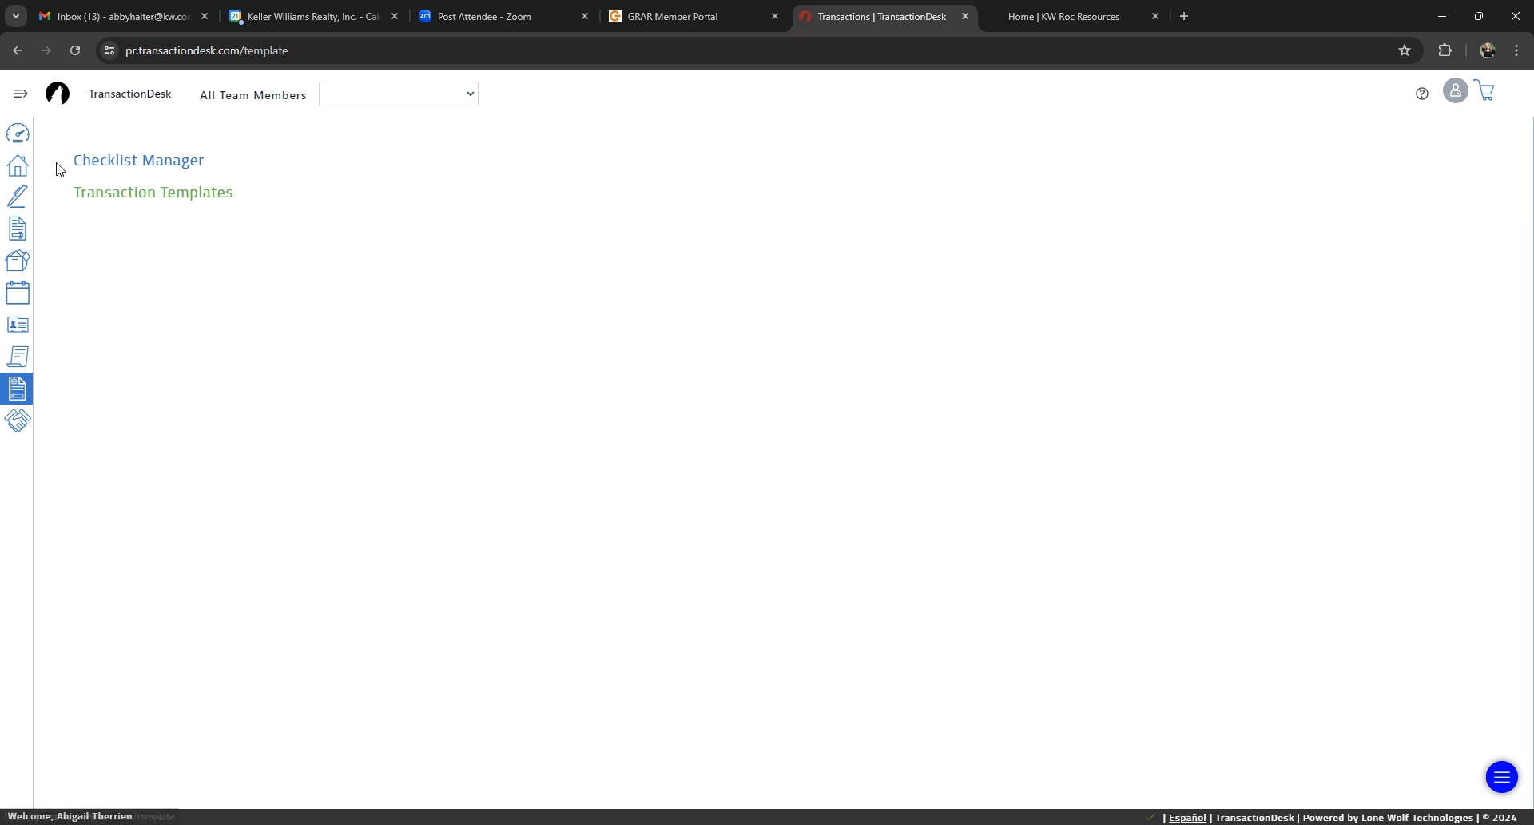
{"action": "left_click", "coordinate": [119, 201]}
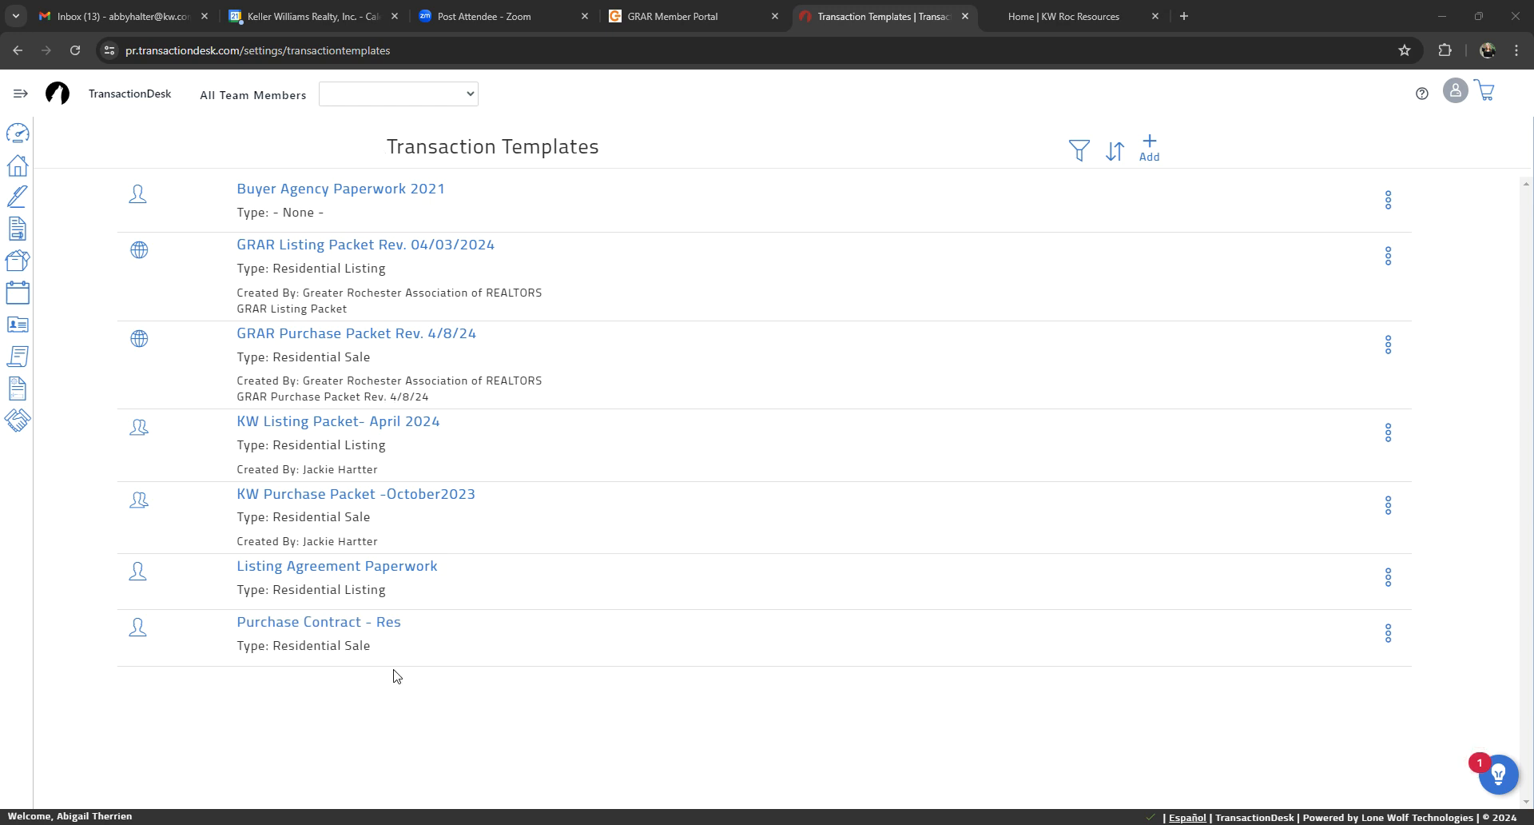
{"action": "left_click", "coordinate": [1388, 505]}
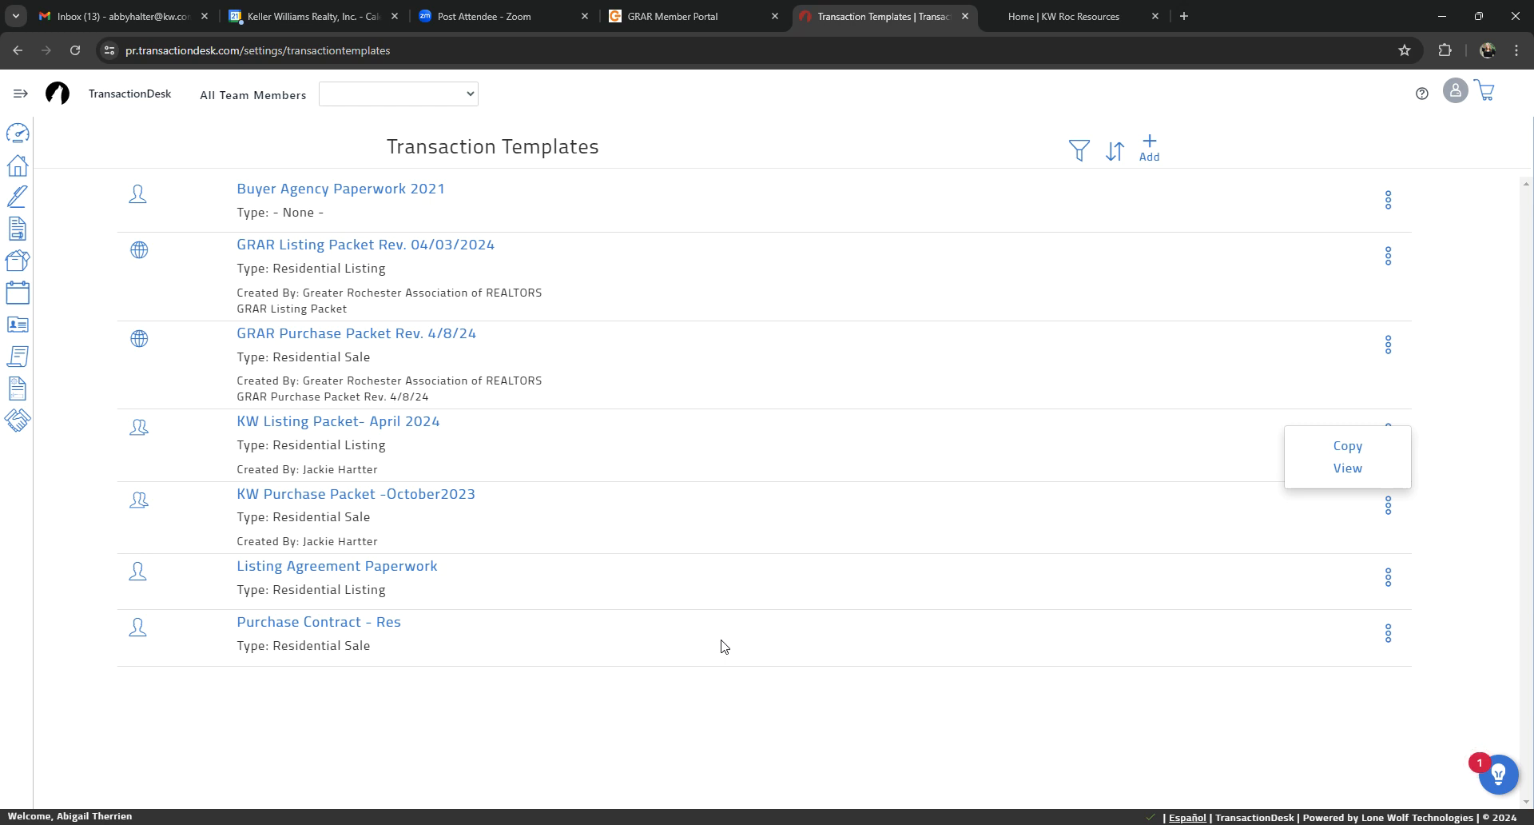
{"action": "left_click", "coordinate": [1208, 125]}
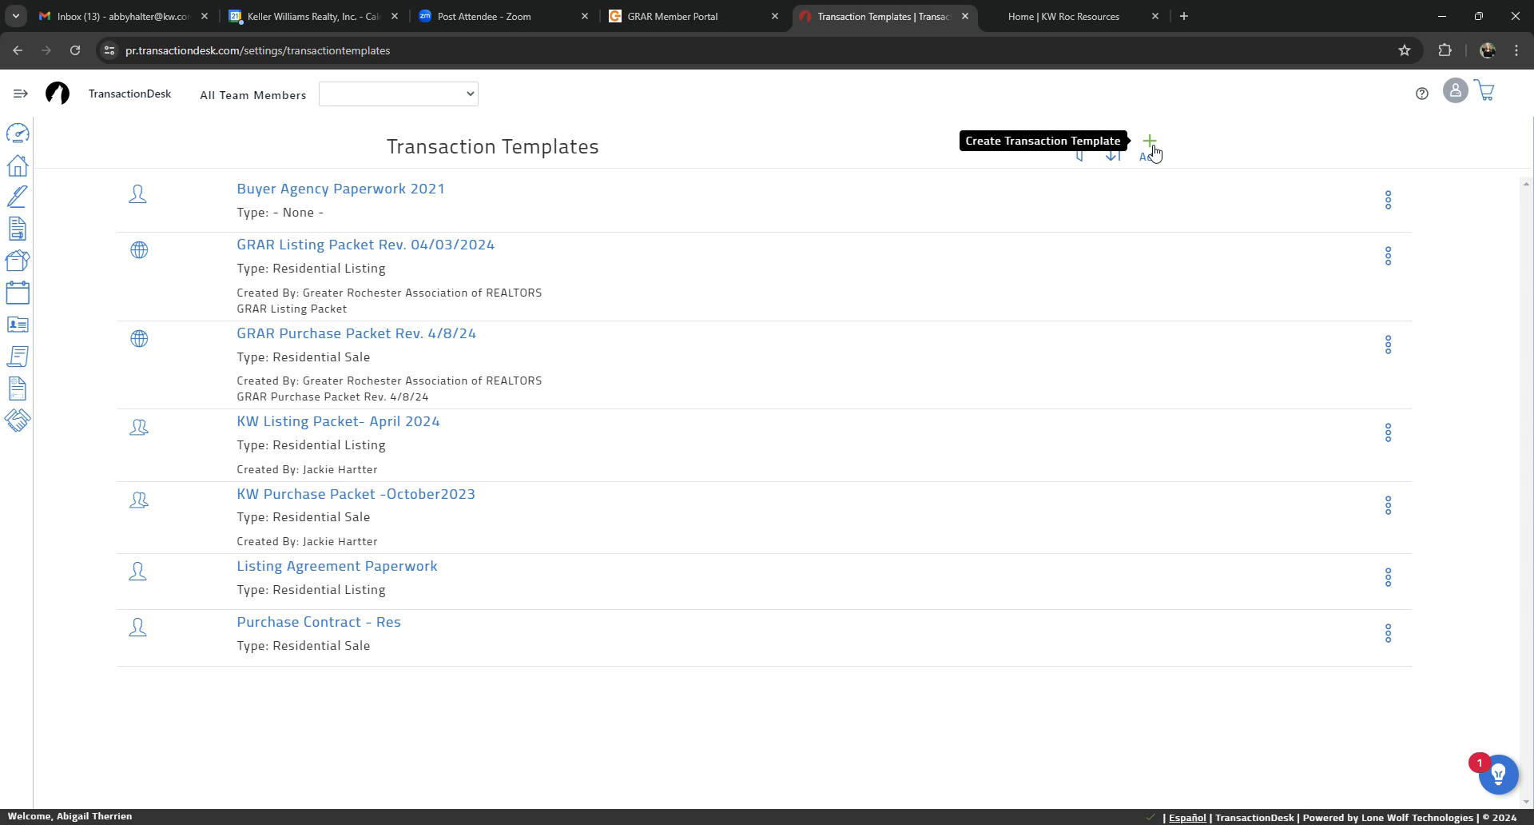
Step: Start a new transaction template and name it with the agent's first name in possessive form followed by "Purchase Template"
{"action": "left_click", "coordinate": [1151, 148]}
{"action": "left_click", "coordinate": [838, 171]}
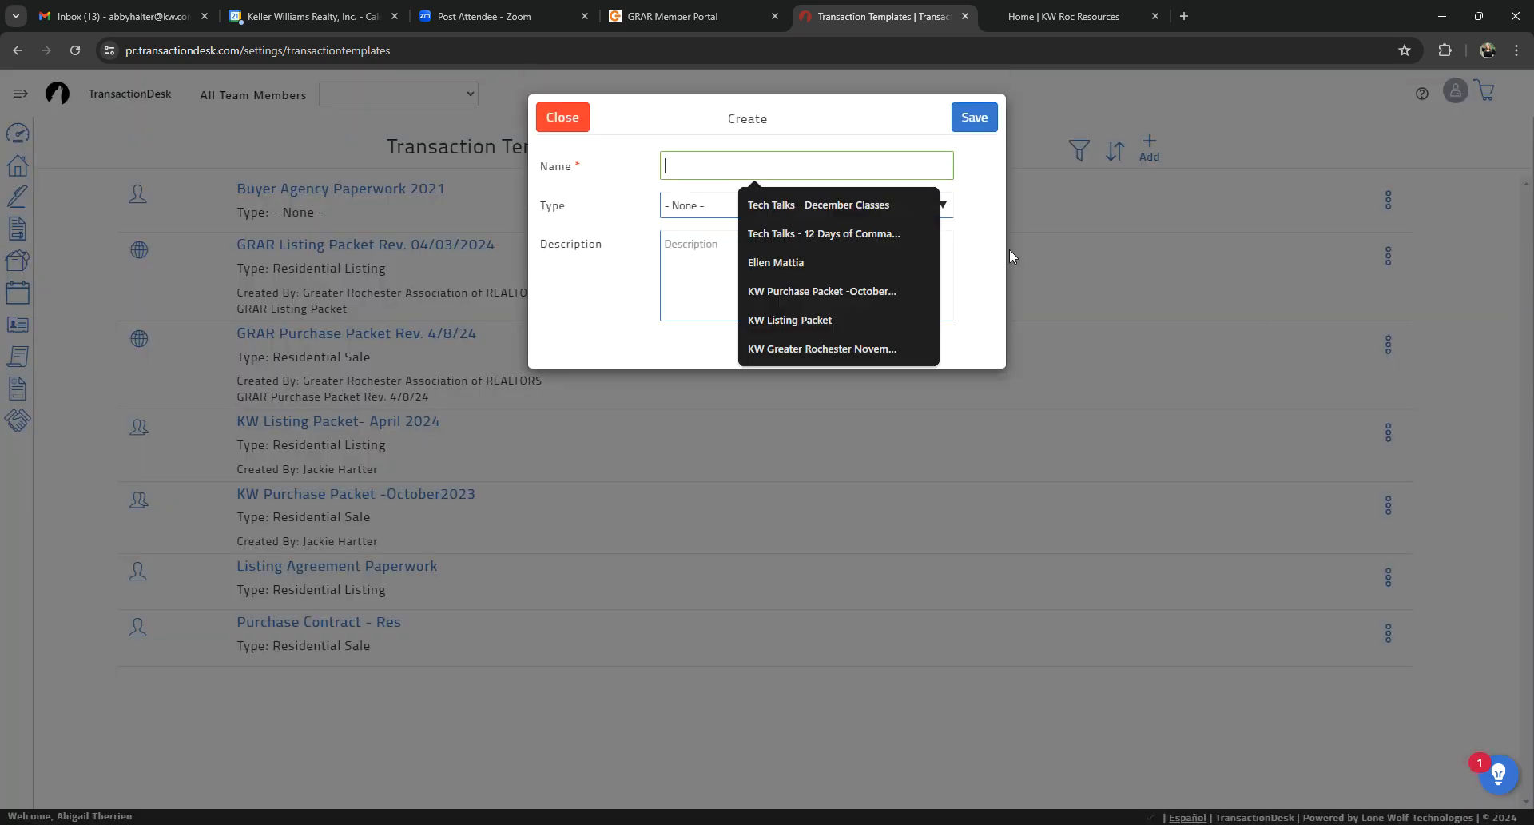
{"action": "type", "text": "M"}
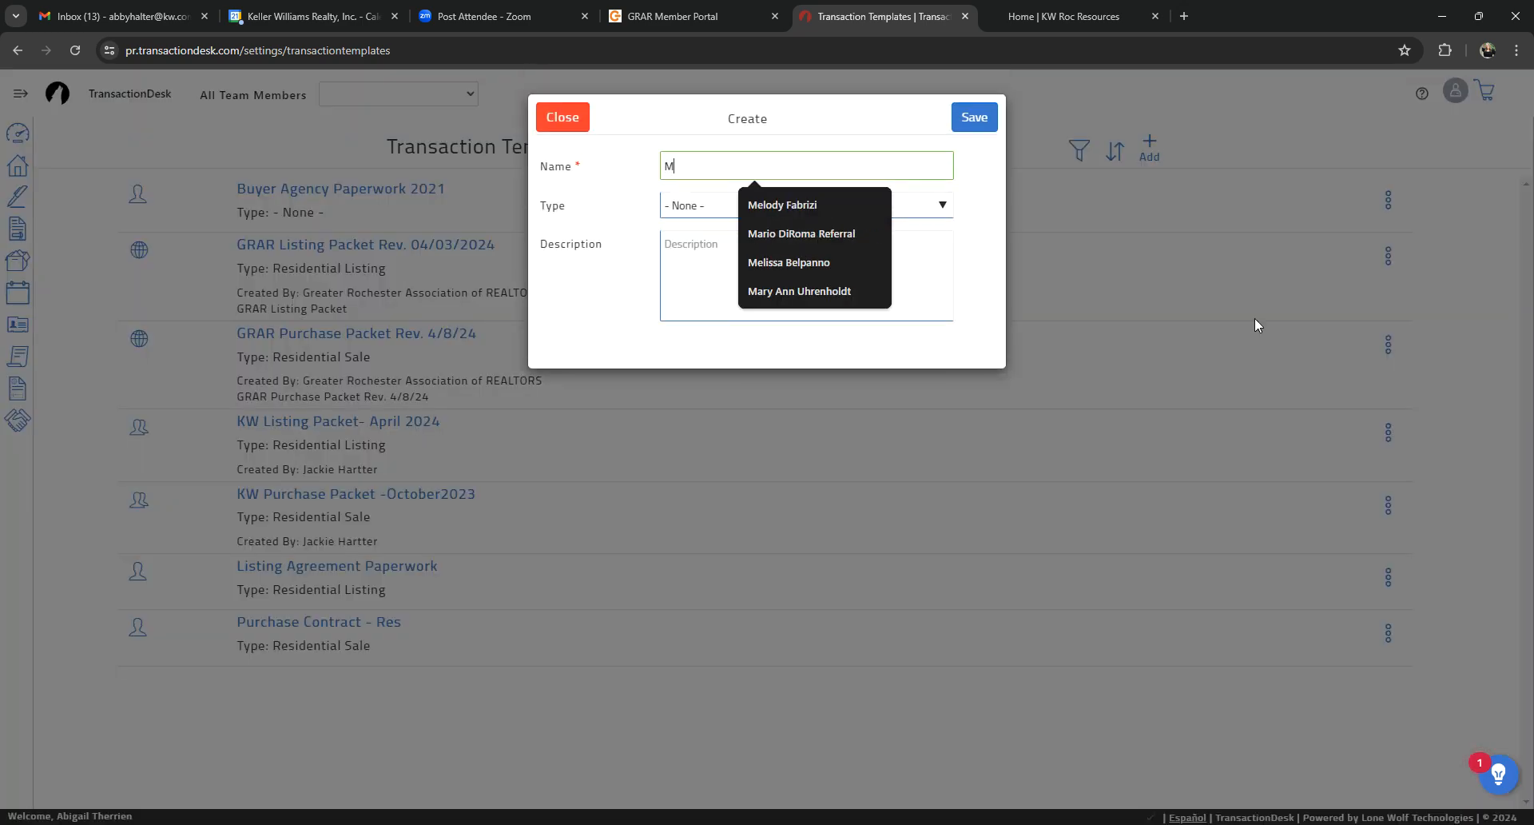
{"action": "type", "text": "y Purchase Packet"}
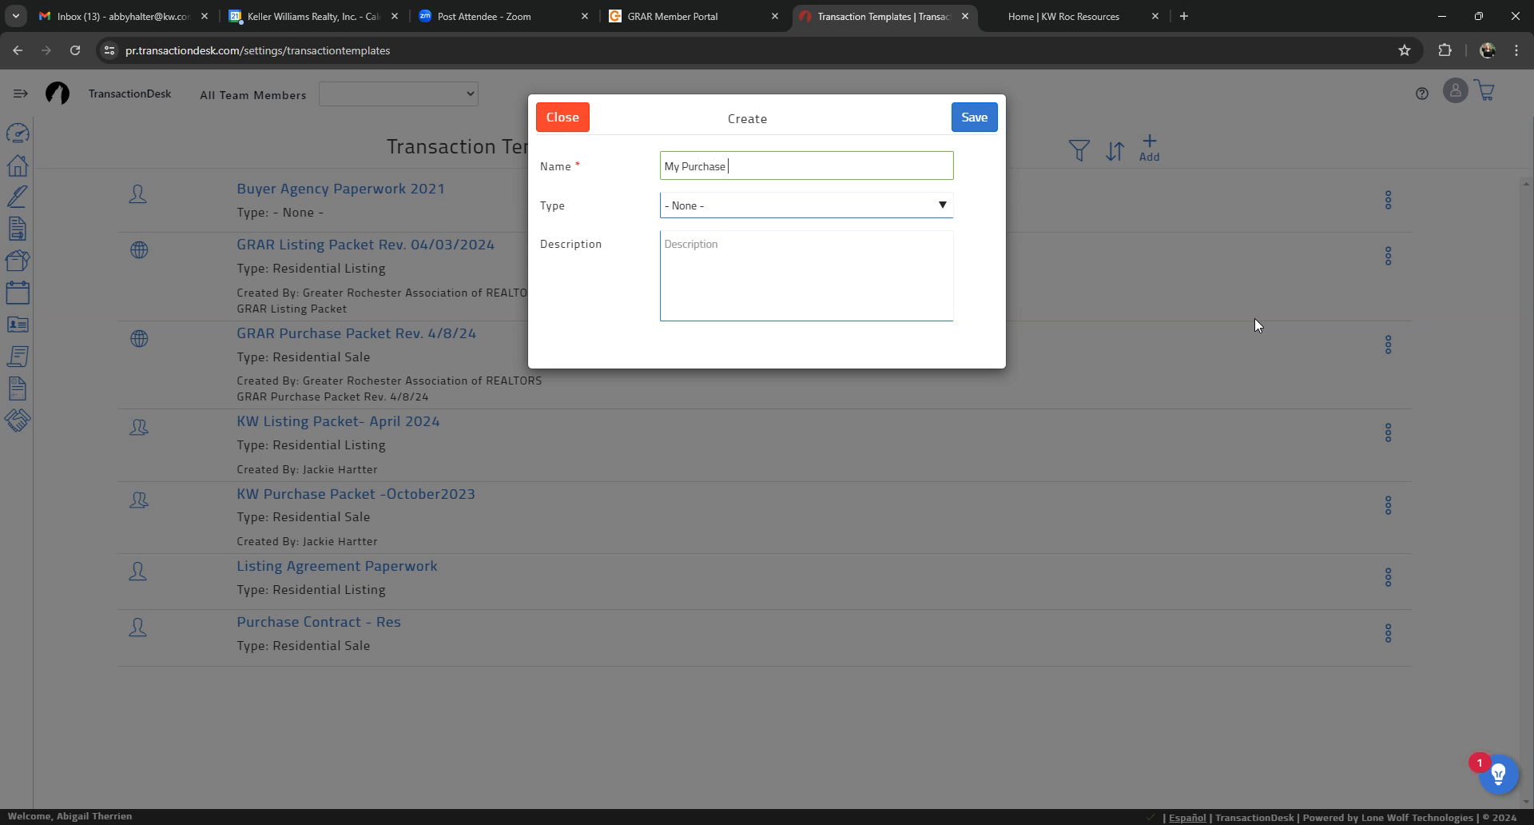
{"action": "key", "text": "BackSpace"}
{"action": "key", "text": "BackSpace"}
{"action": "key", "text": "BackSpace"}
{"action": "key", "text": "BackSpace"}
{"action": "key", "text": "BackSpace"}
{"action": "key", "text": "BackSpace"}
{"action": "key", "text": "BackSpace"}
{"action": "type", "text": "Template"}
{"action": "left_click_drag", "start_coordinate": [681, 166], "coordinate": [644, 160]}
{"action": "type", "text": "Abby's"}
Step: Set the new template's type to Residential Sale and save it with a blank description
{"action": "left_click", "coordinate": [855, 205]}
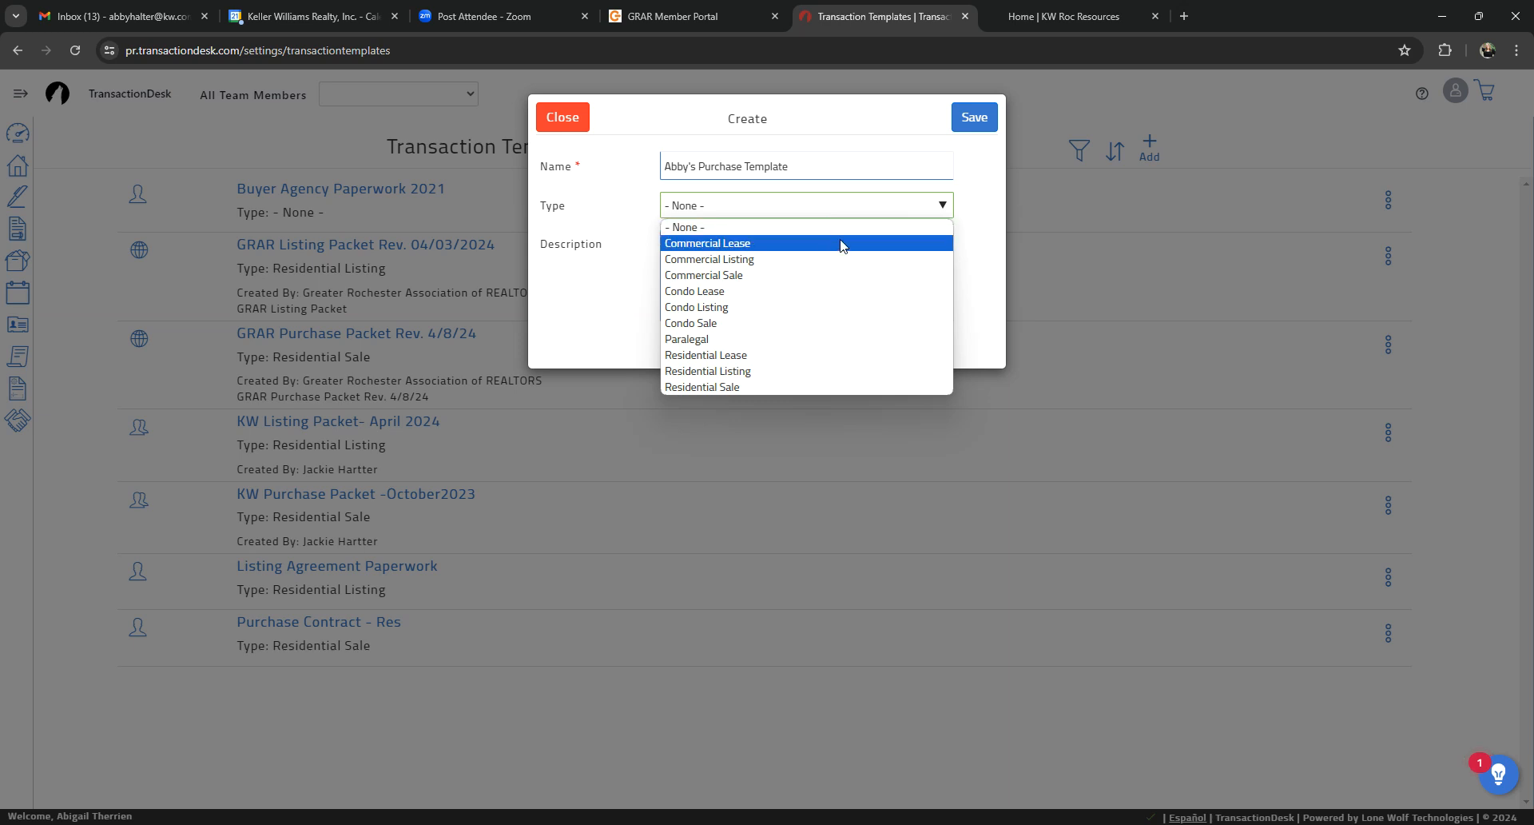
{"action": "left_click", "coordinate": [729, 388]}
{"action": "left_click", "coordinate": [753, 297]}
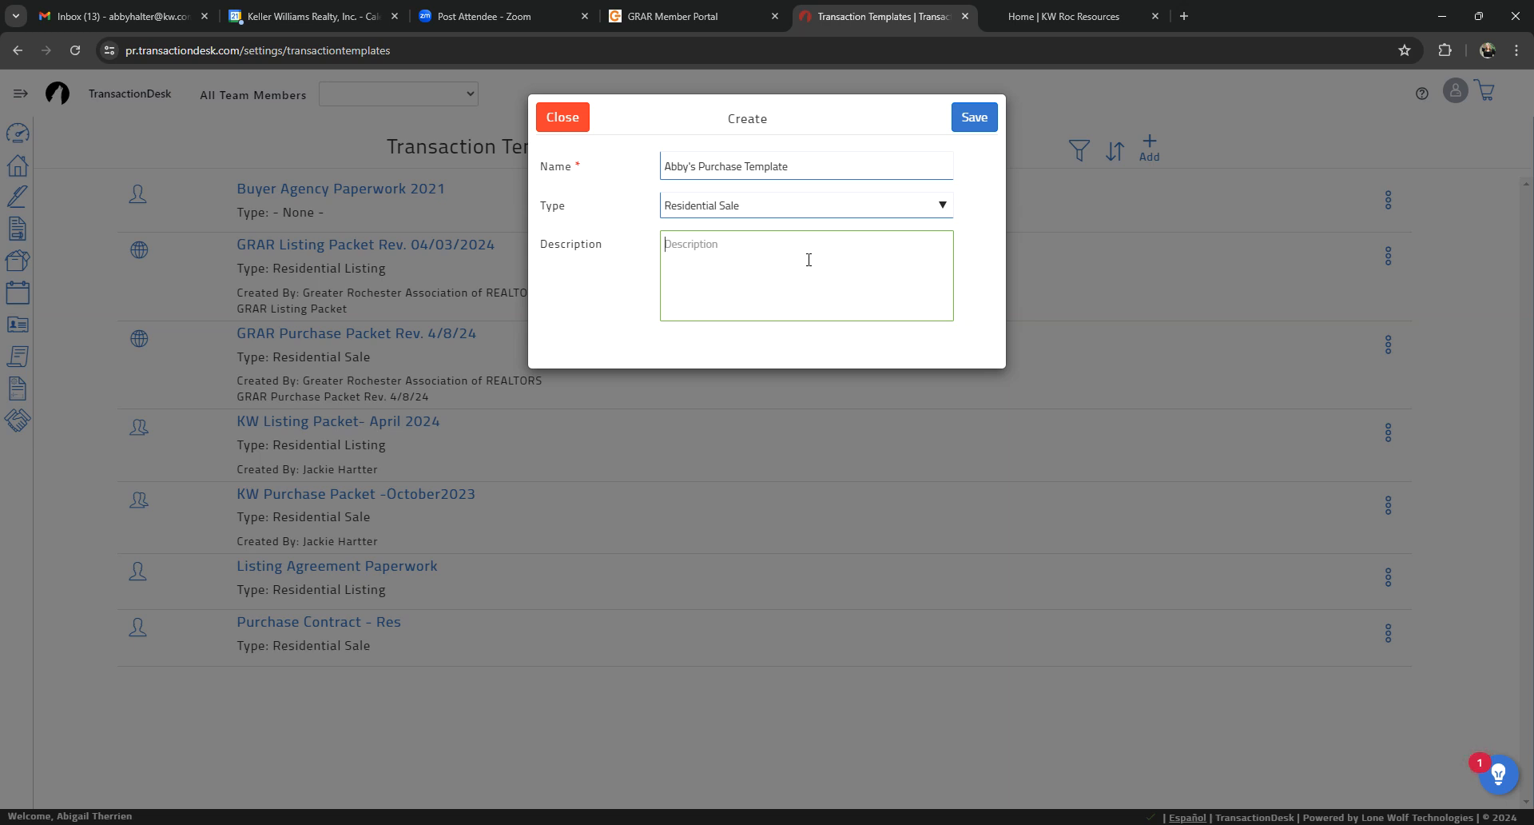
{"action": "left_click", "coordinate": [974, 126]}
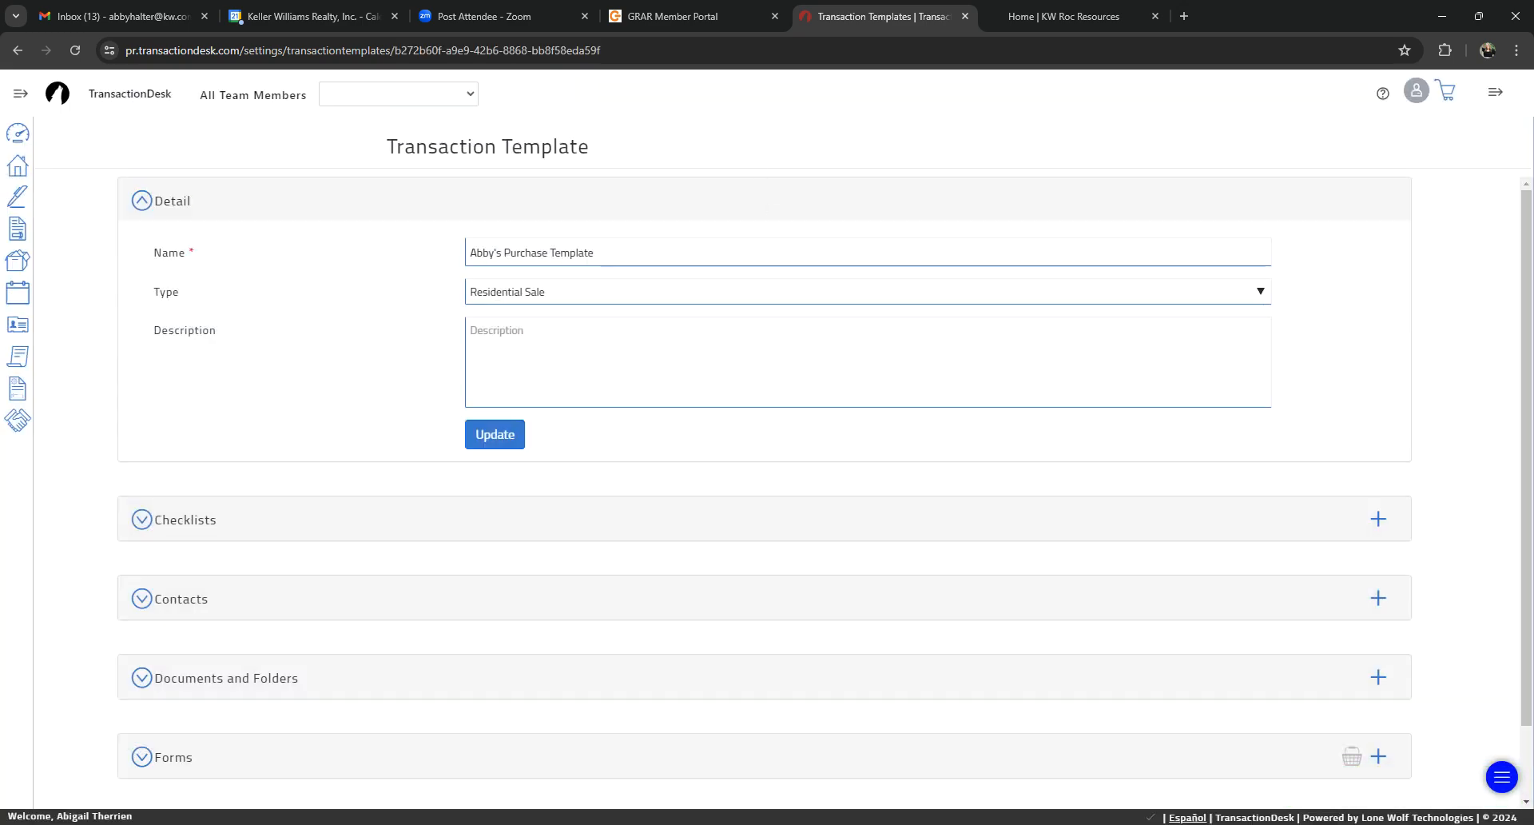
Step: Collapse the template's details and examine its Checklists, Contacts, and Documents and Folders sections
{"action": "left_click", "coordinate": [142, 201]}
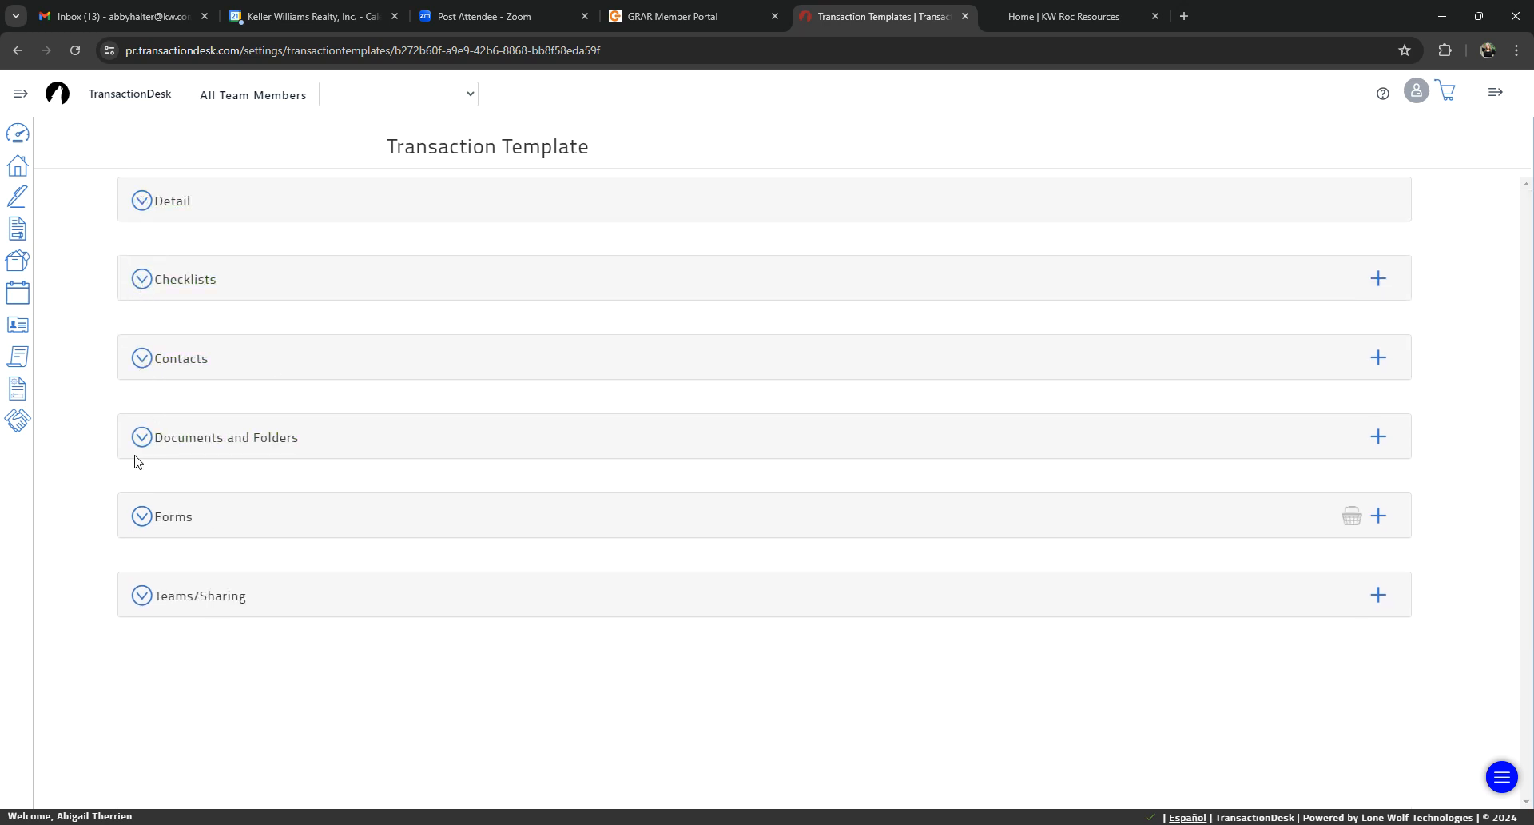
{"action": "left_click", "coordinate": [143, 282]}
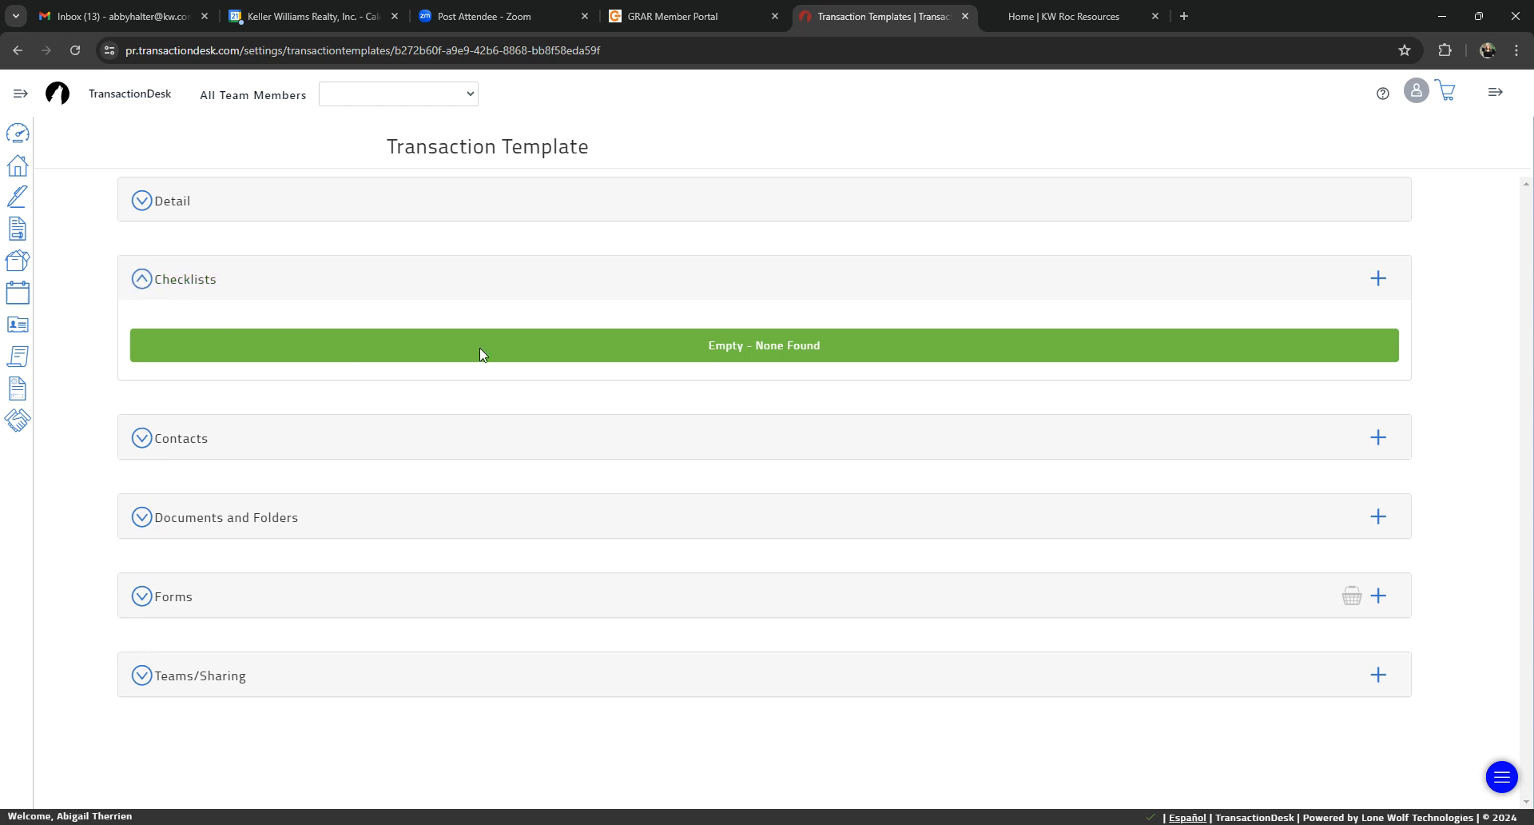
{"action": "left_click", "coordinate": [142, 281]}
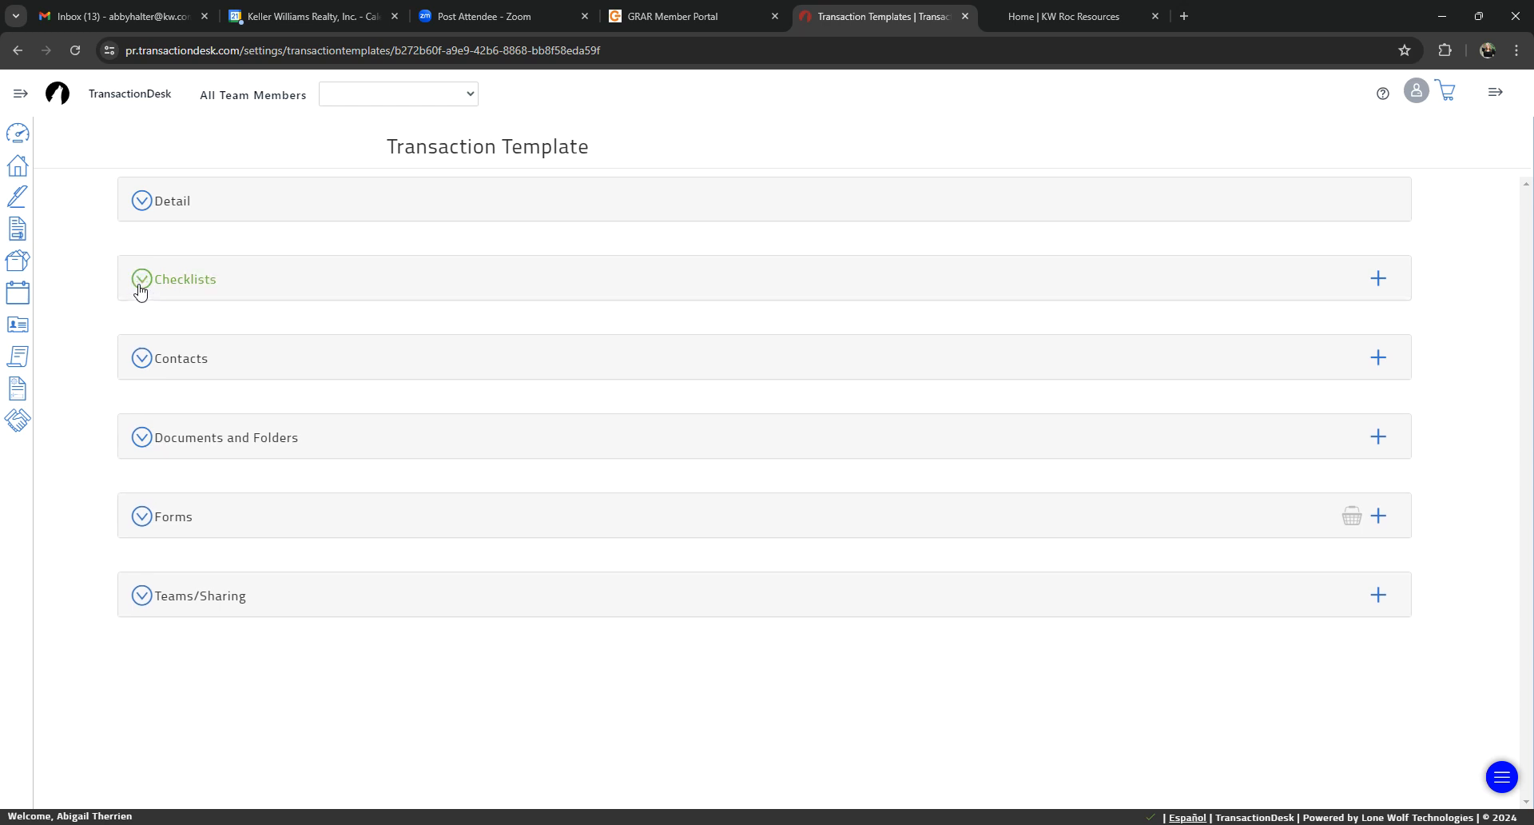
{"action": "left_click", "coordinate": [143, 360]}
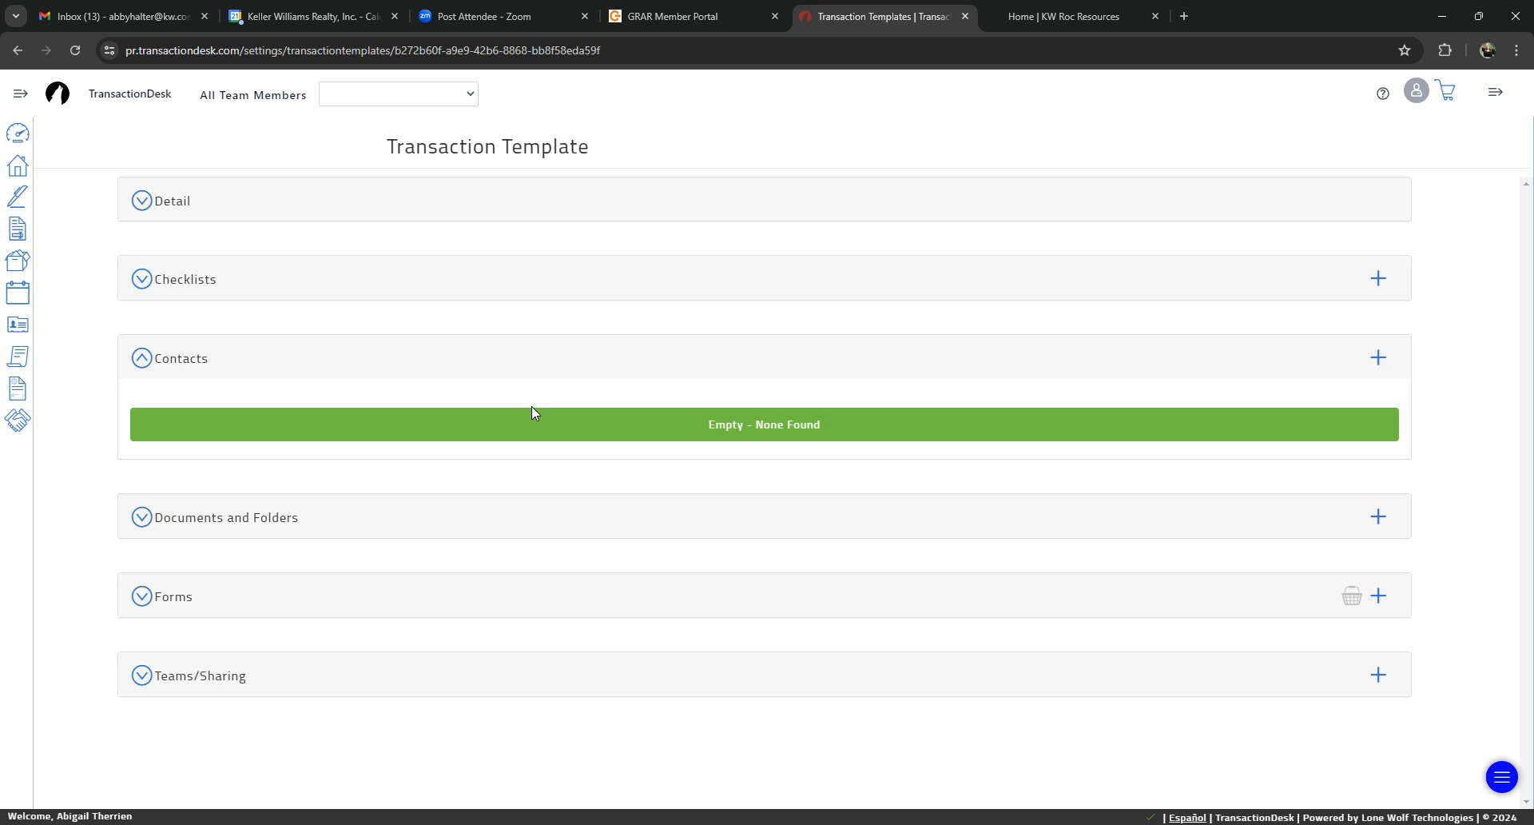
{"action": "left_click", "coordinate": [139, 363]}
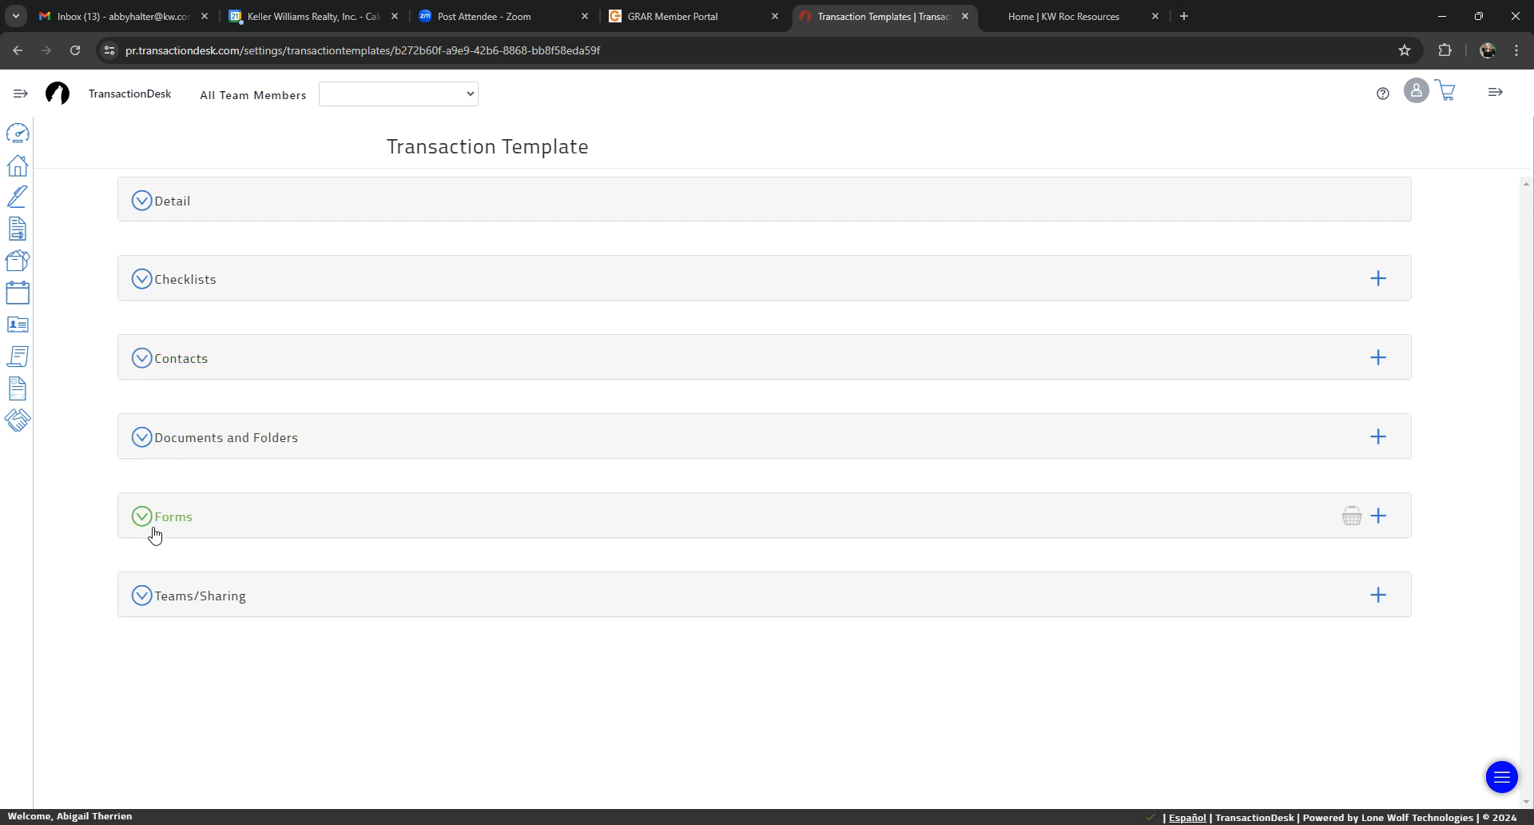
{"action": "left_click", "coordinate": [139, 437]}
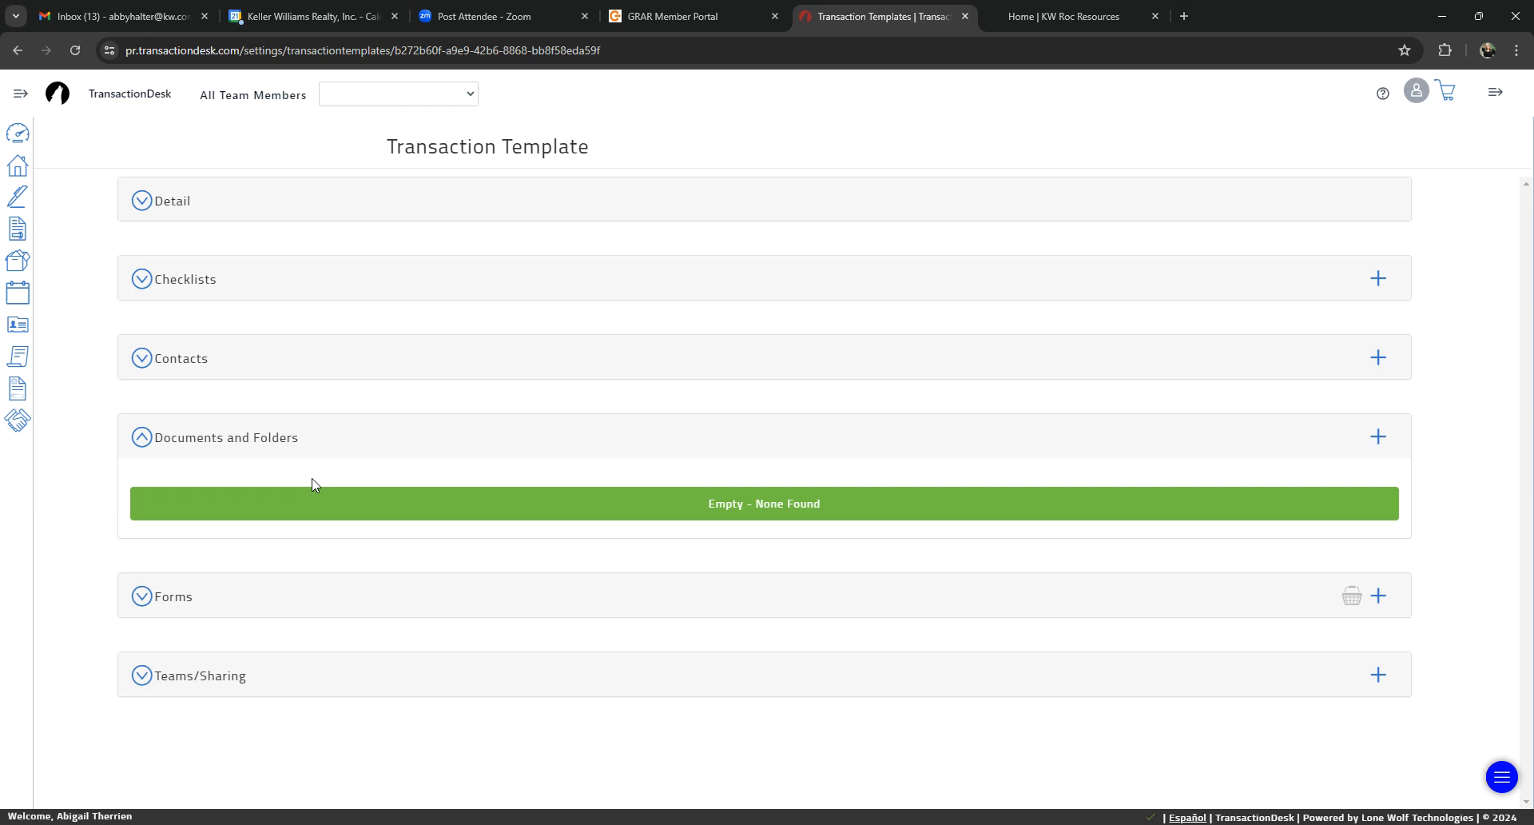
Step: Expand the template's Forms section and display it together with the Documents and Folders section
{"action": "left_click", "coordinate": [141, 437]}
{"action": "left_click", "coordinate": [141, 516]}
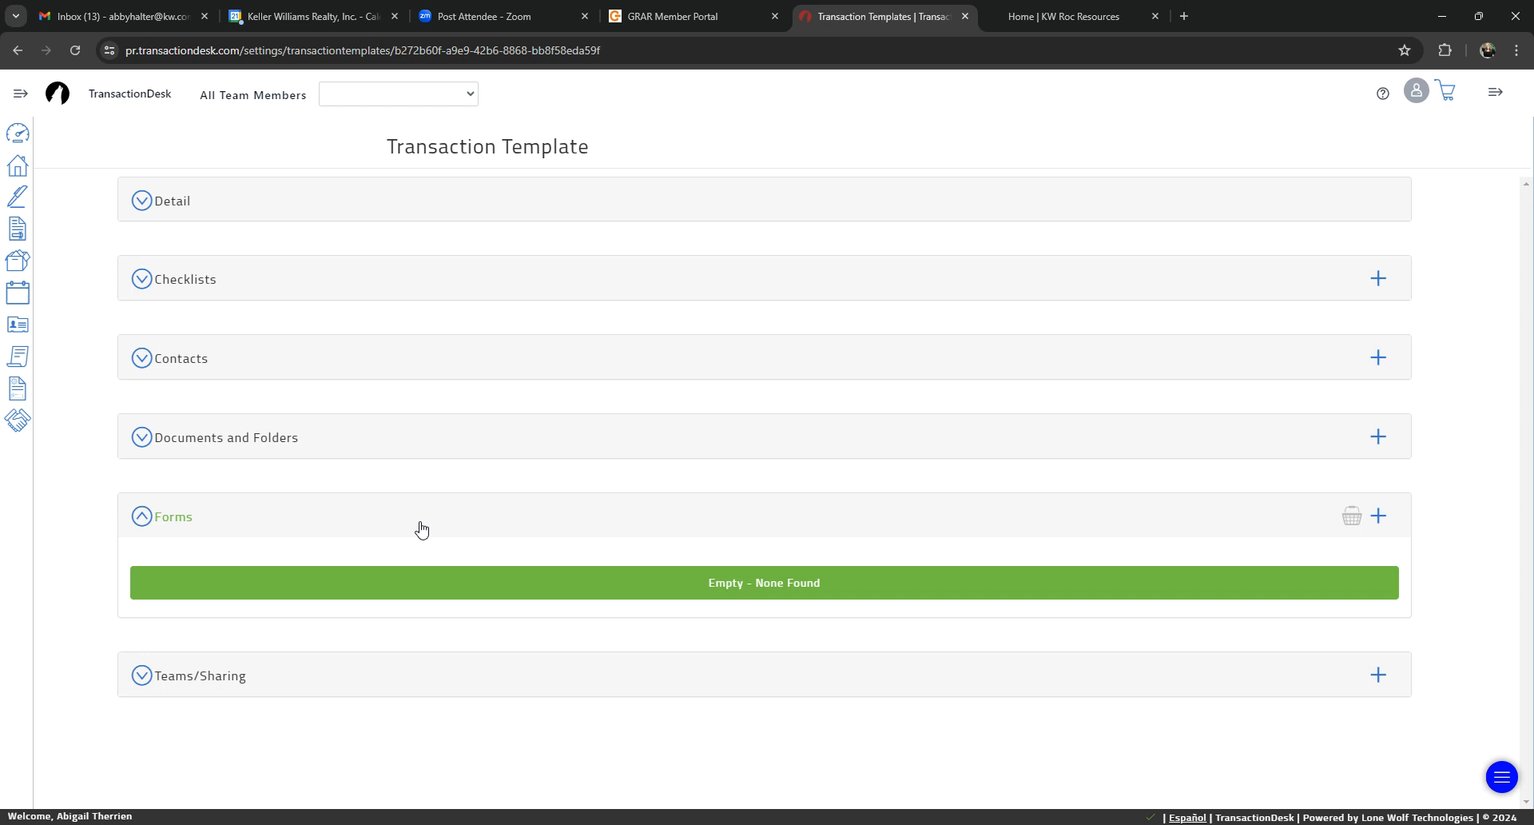
{"action": "left_click", "coordinate": [143, 440]}
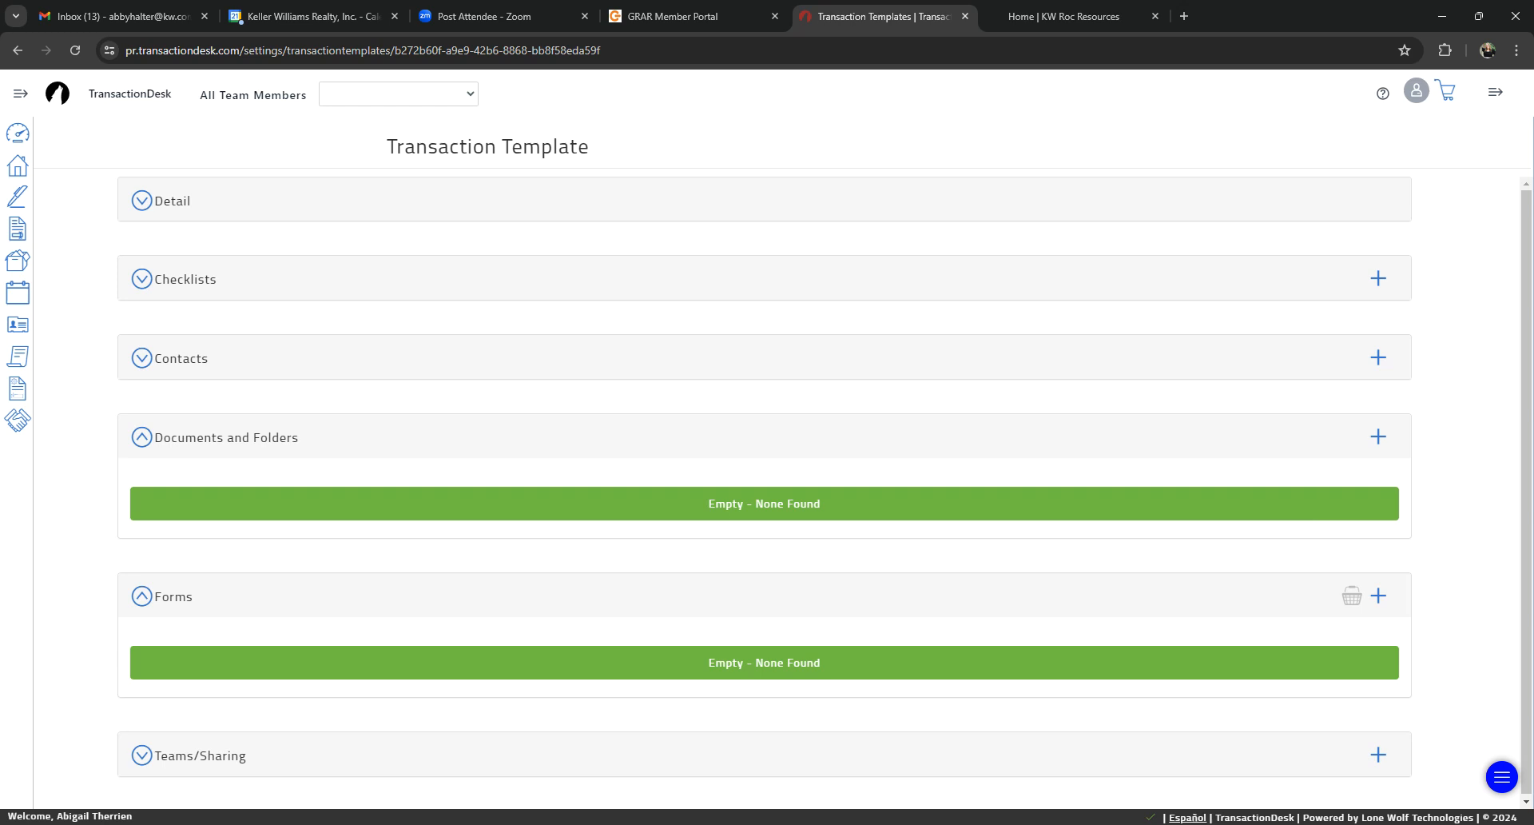
Step: Switch to the KW Roc Resources site and open its KW Forms folder in Google Drive
{"action": "left_click", "coordinate": [1088, 14]}
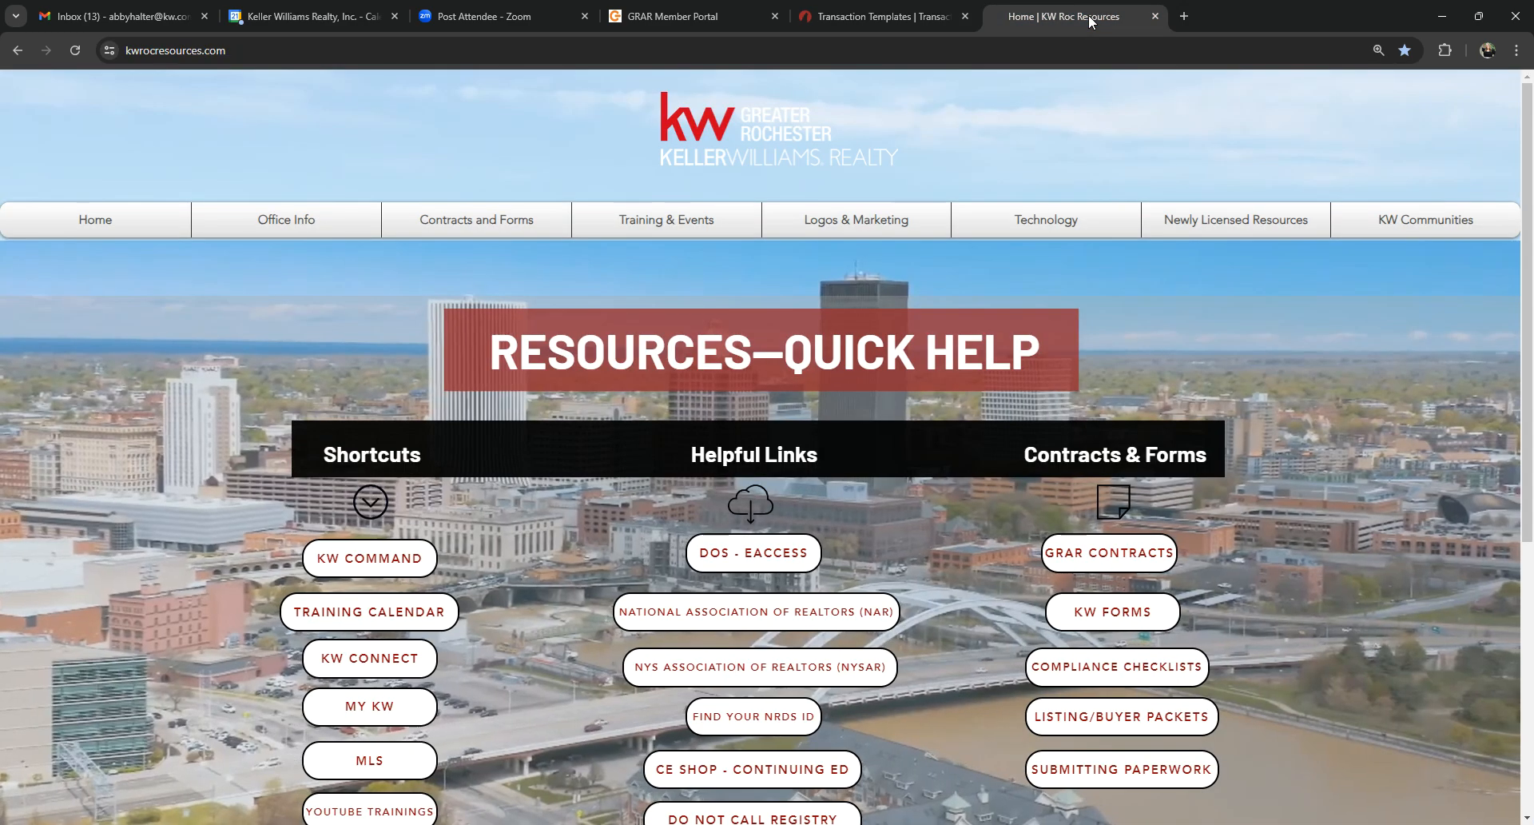
{"action": "mouse_move", "coordinate": [476, 224]}
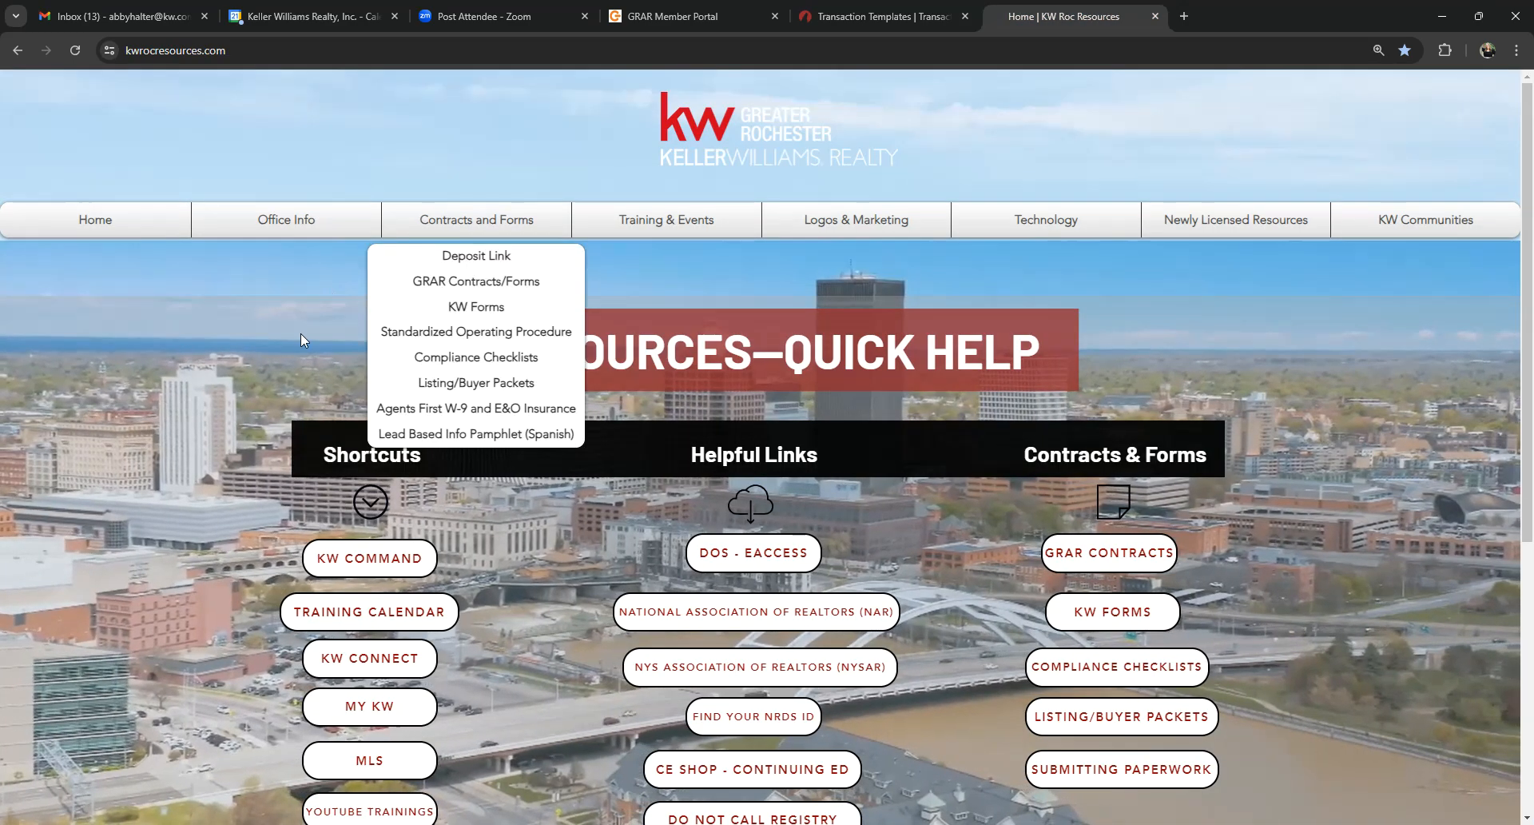
{"action": "left_click", "coordinate": [485, 317]}
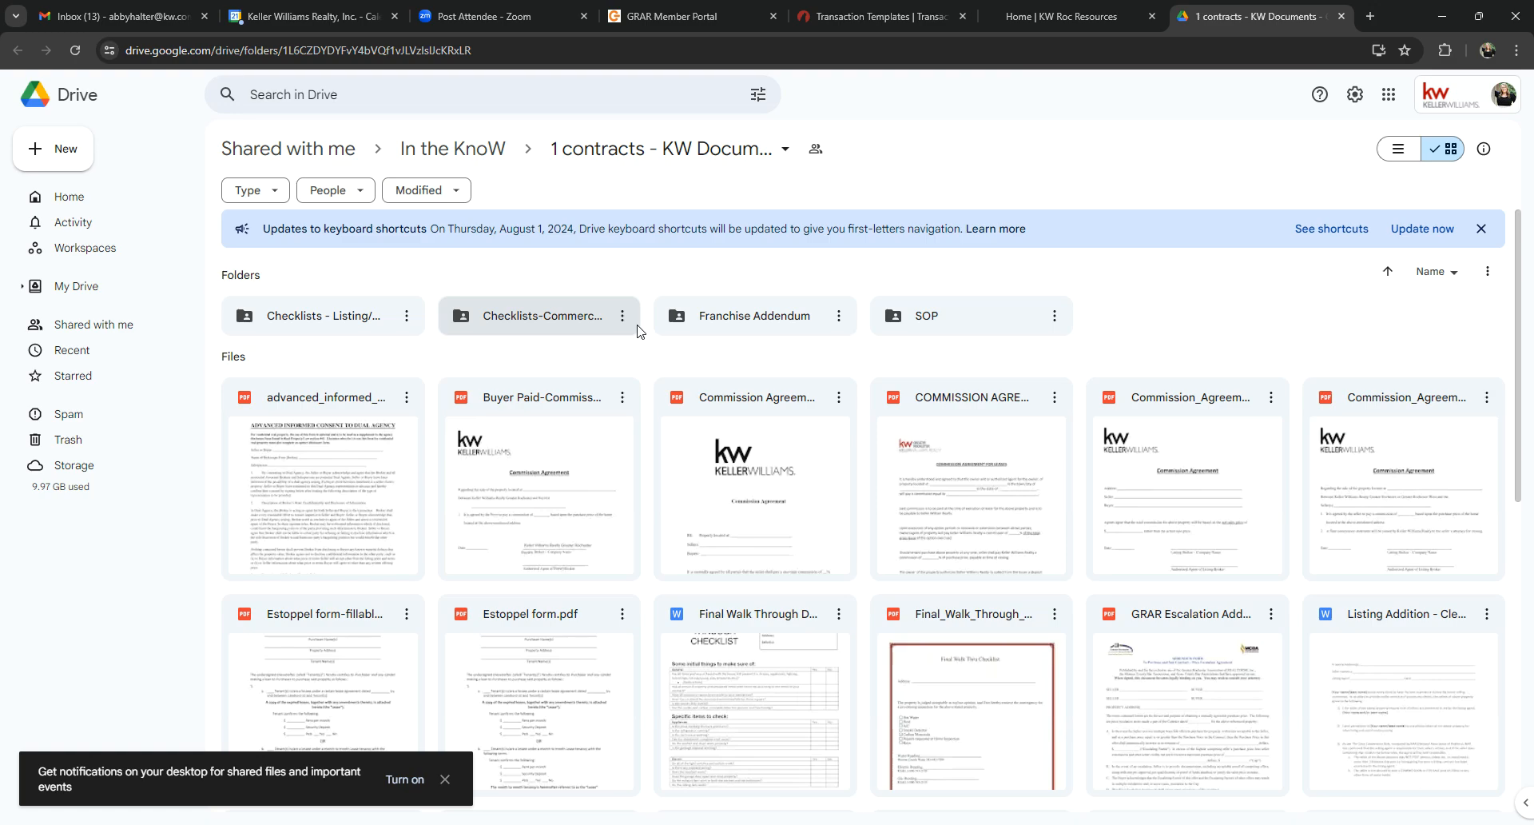
Step: Find the Property_Inspection_Waiver PDF among the KW contract documents and download it
{"action": "scroll", "coordinate": [1147, 349], "scroll_direction": "down", "scroll_amount": 2}
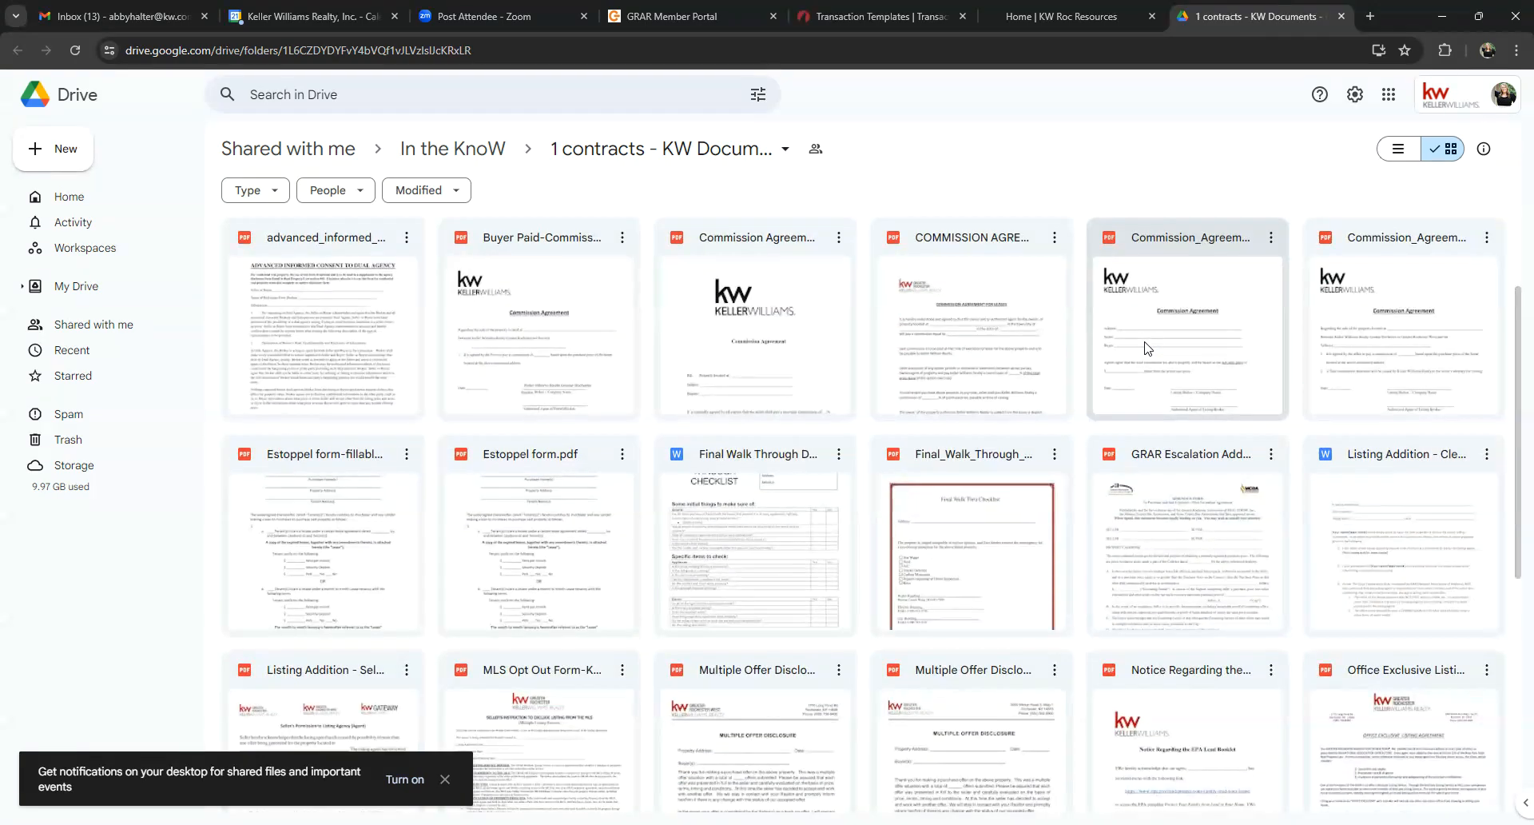
{"action": "scroll", "coordinate": [1148, 360], "scroll_direction": "down", "scroll_amount": 2}
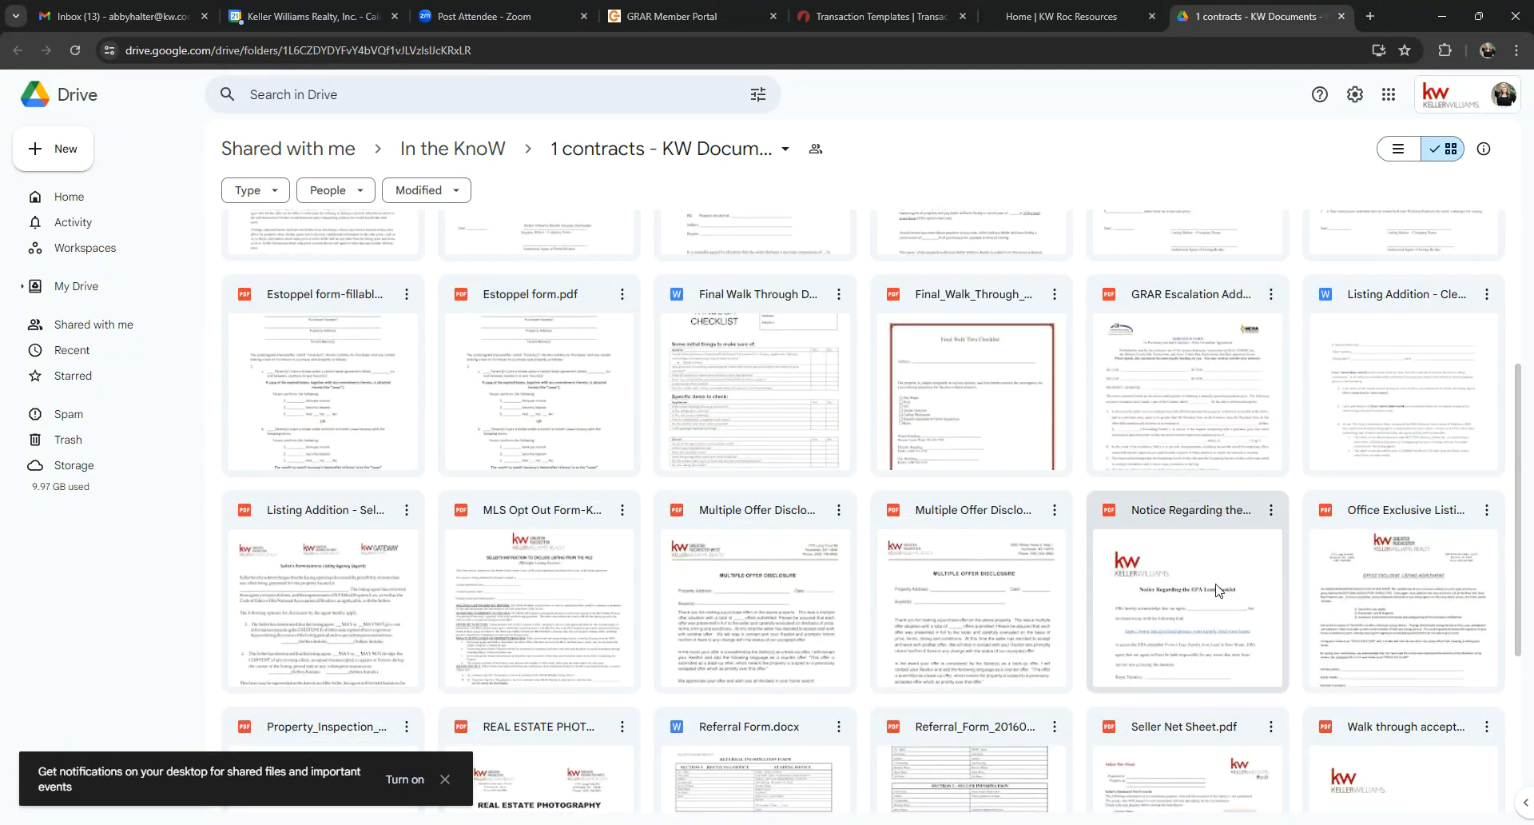
{"action": "scroll", "coordinate": [1098, 552], "scroll_direction": "down", "scroll_amount": 4}
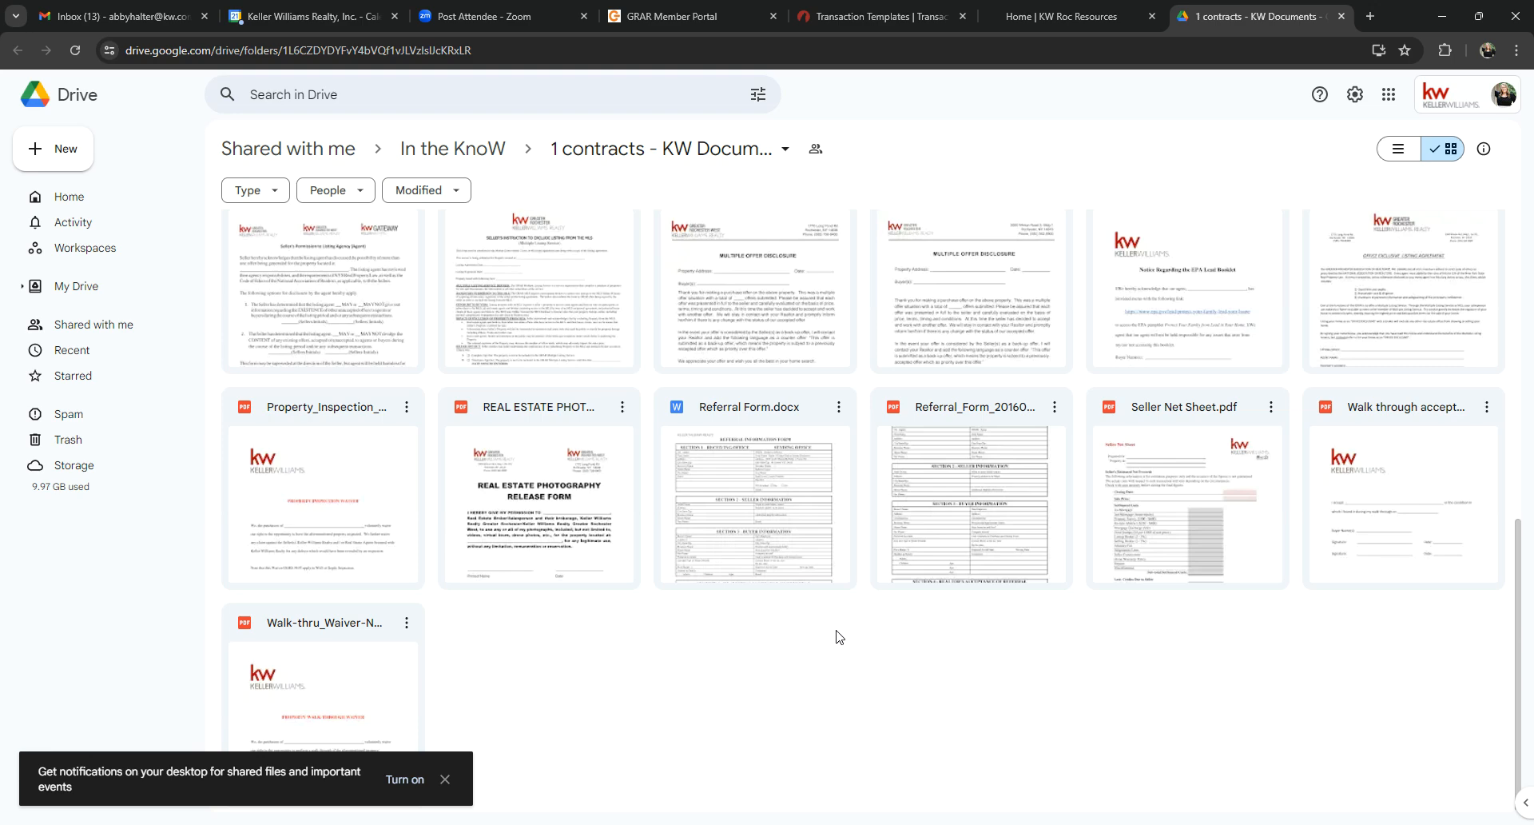
{"action": "left_click", "coordinate": [407, 411]}
{"action": "left_click", "coordinate": [407, 411]}
{"action": "left_click", "coordinate": [467, 482]}
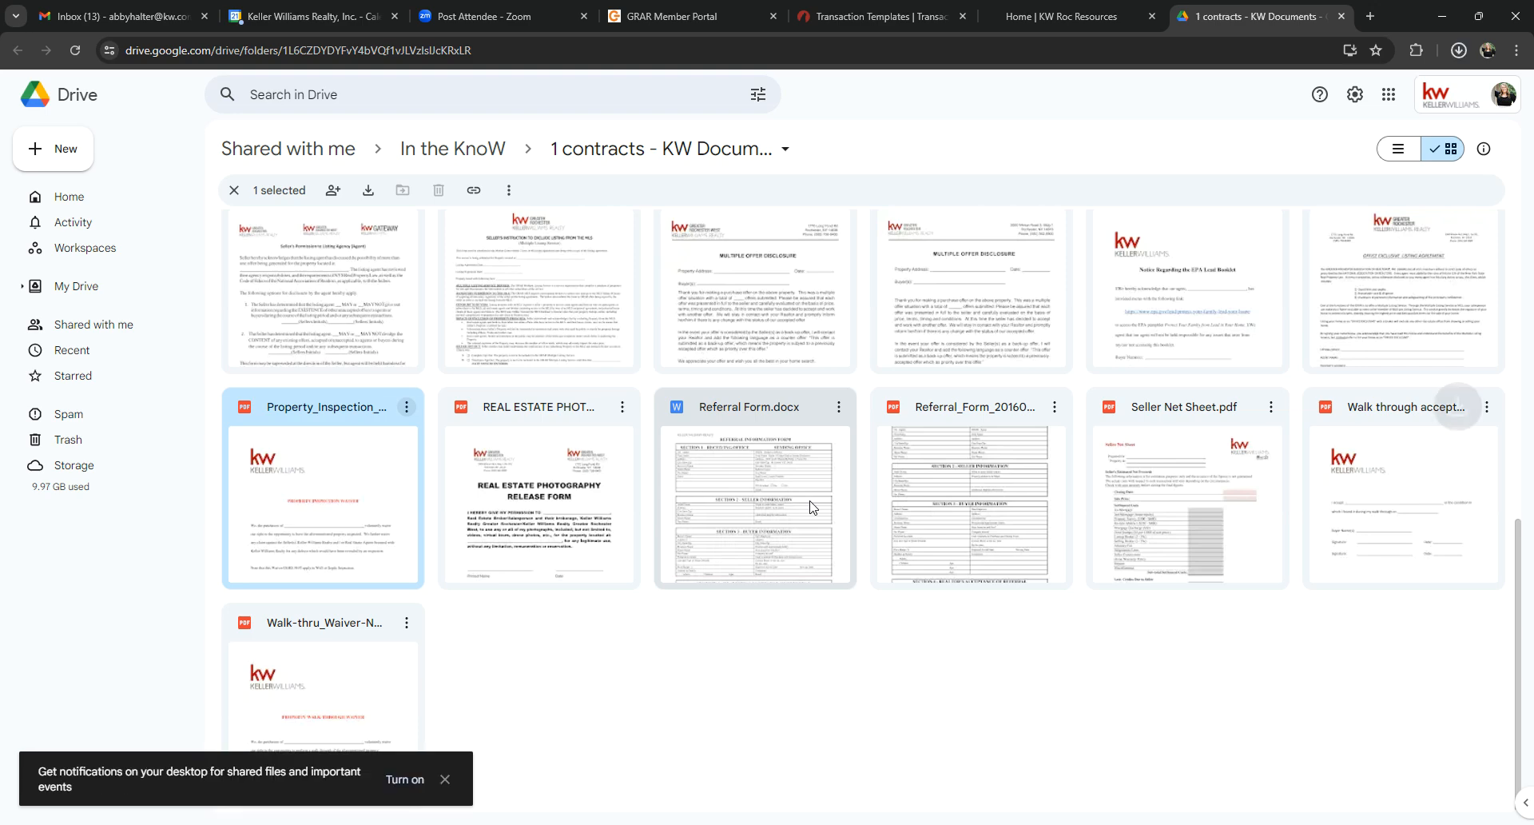
Step: Download the KW Greater Rochester Franchise & Affiliated Business Disclosure Elmwood Agency March 2022 PDF from the Franchise Addendum folder
{"action": "scroll", "coordinate": [876, 521], "scroll_direction": "up", "scroll_amount": 3}
{"action": "scroll", "coordinate": [875, 521], "scroll_direction": "up", "scroll_amount": 5}
{"action": "double_click", "coordinate": [751, 308]}
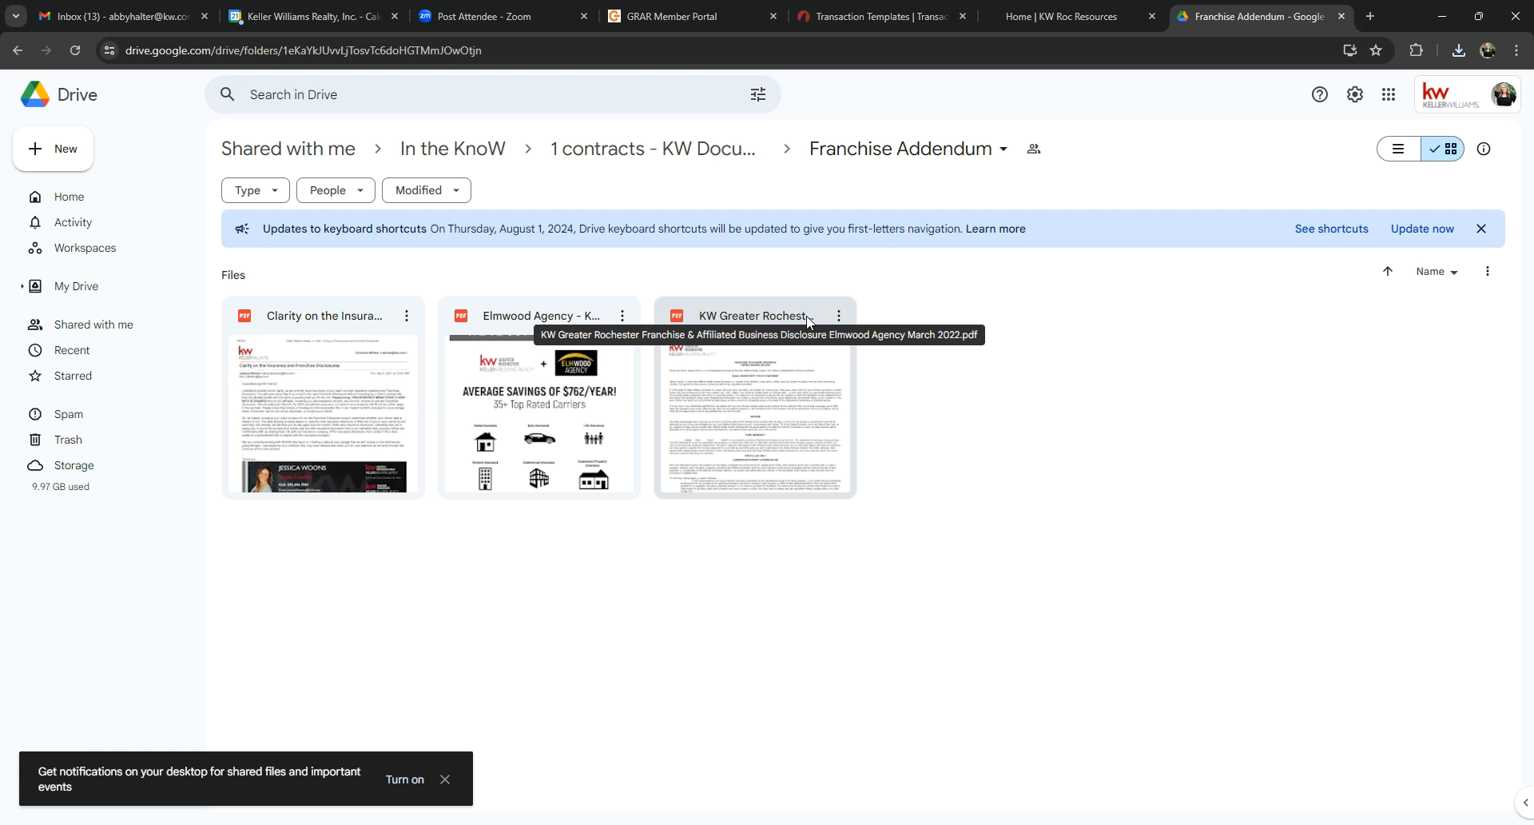
{"action": "left_click", "coordinate": [838, 315]}
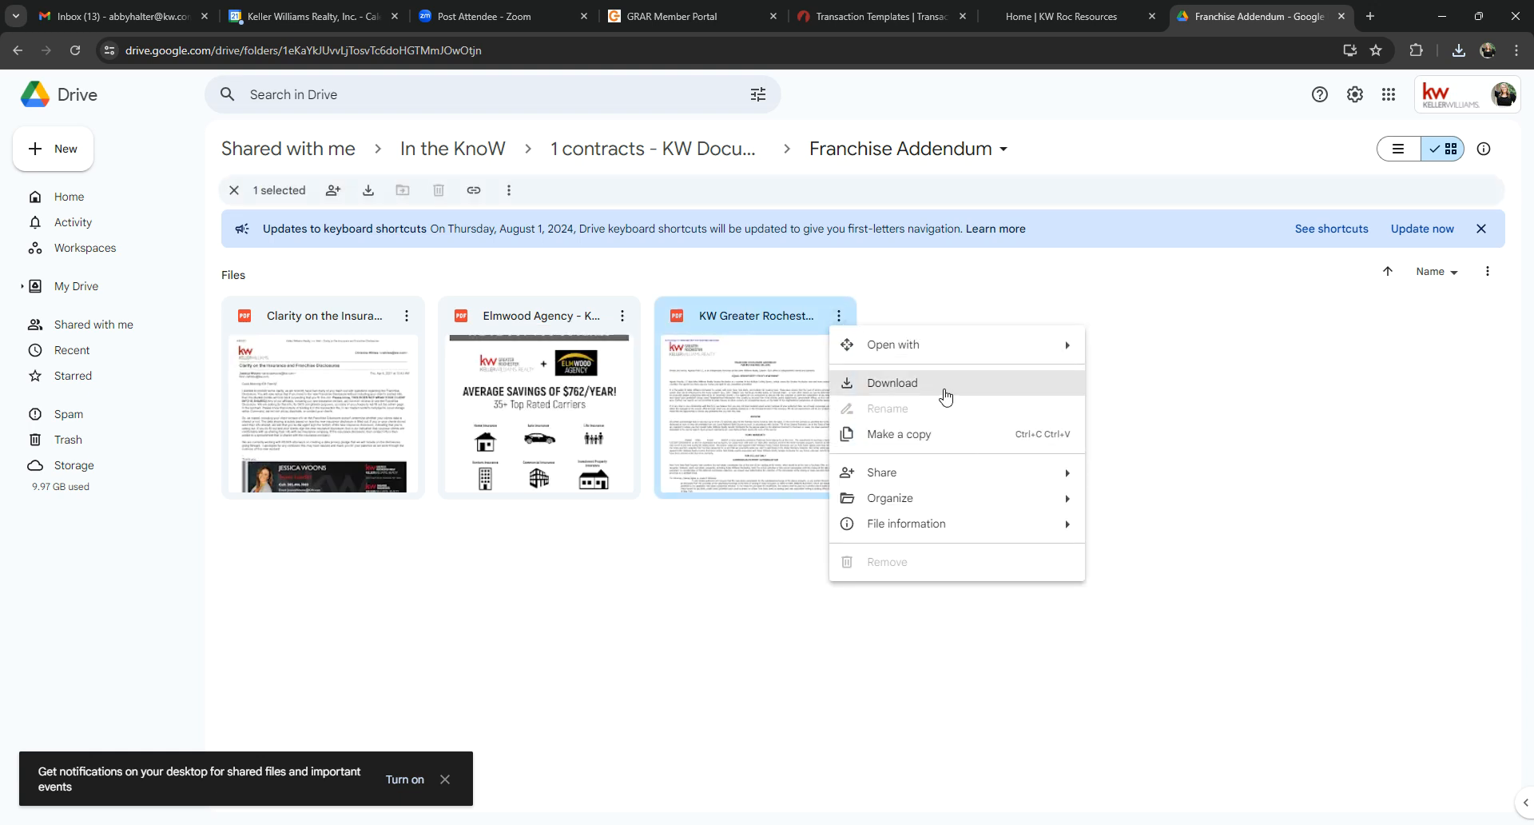
{"action": "left_click", "coordinate": [893, 394]}
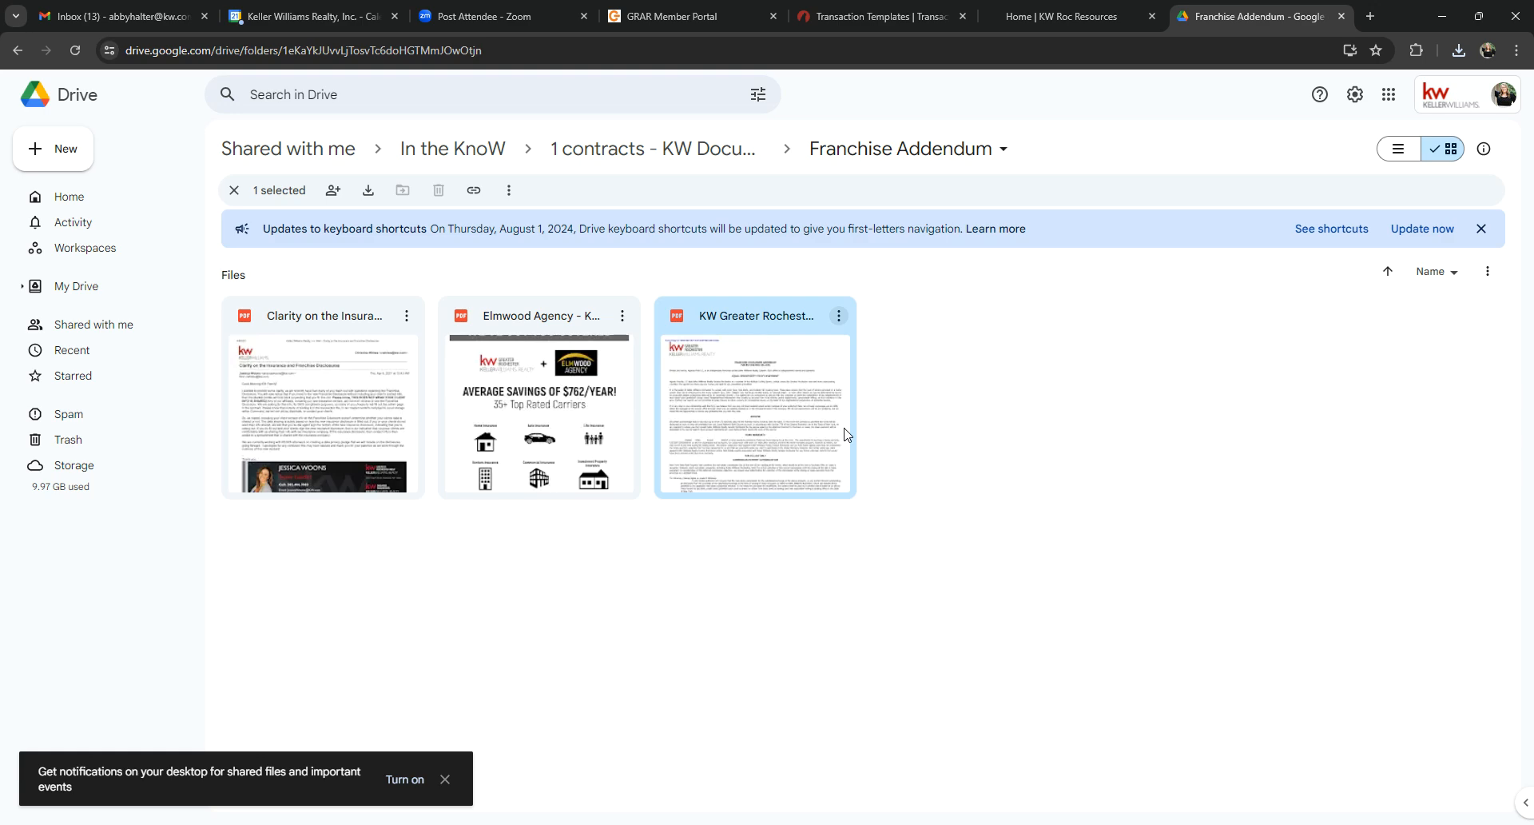
Step: Return to TransactionDesk and upload the downloaded KW Greater Rochester Franchise & Affiliated Business Disclosure PDF to the template's documents
{"action": "left_click", "coordinate": [874, 18]}
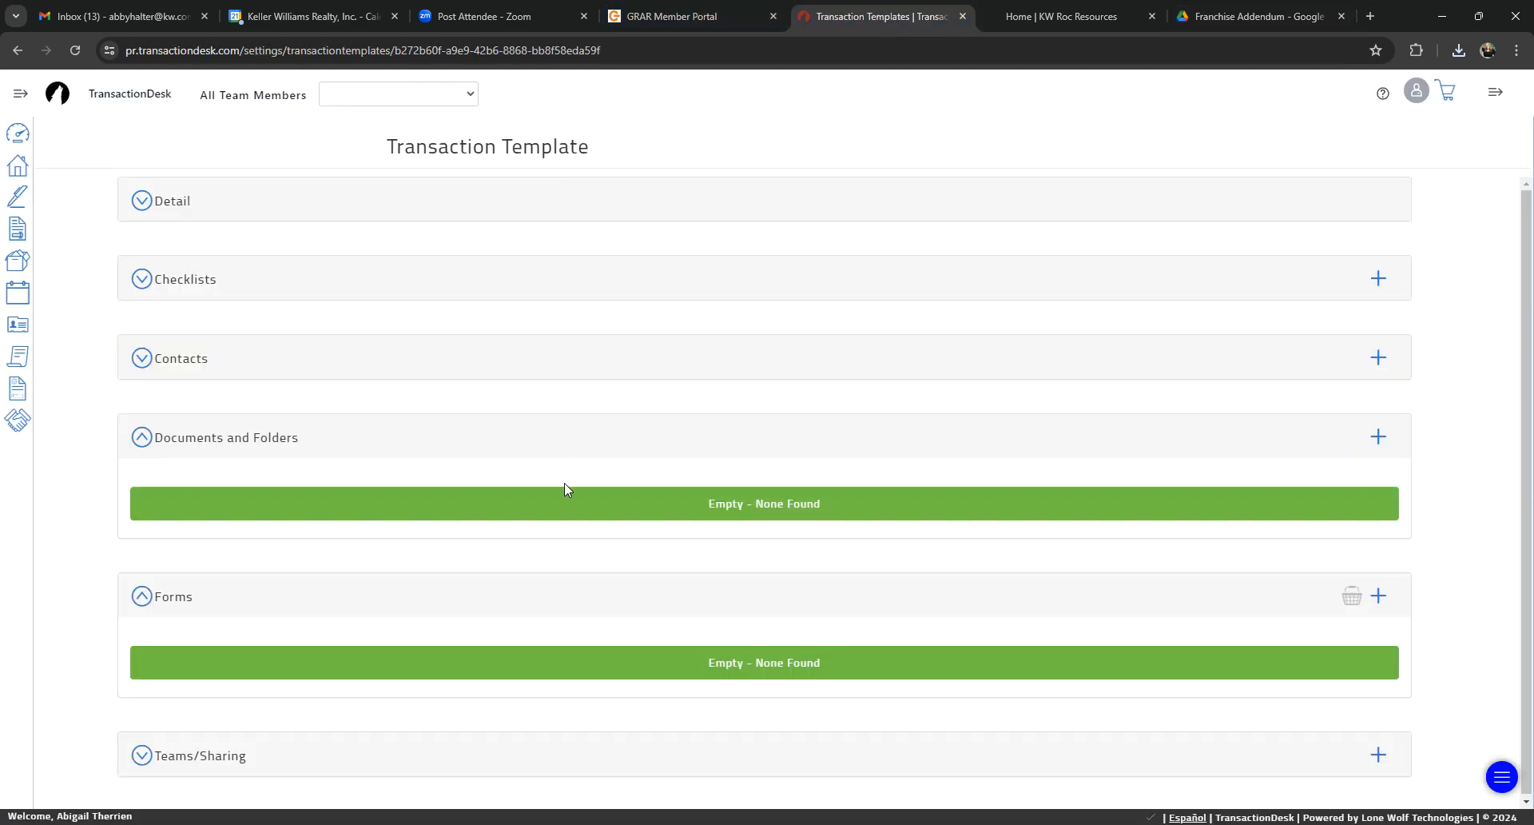
{"action": "left_click", "coordinate": [1379, 437]}
{"action": "left_click", "coordinate": [1360, 411]}
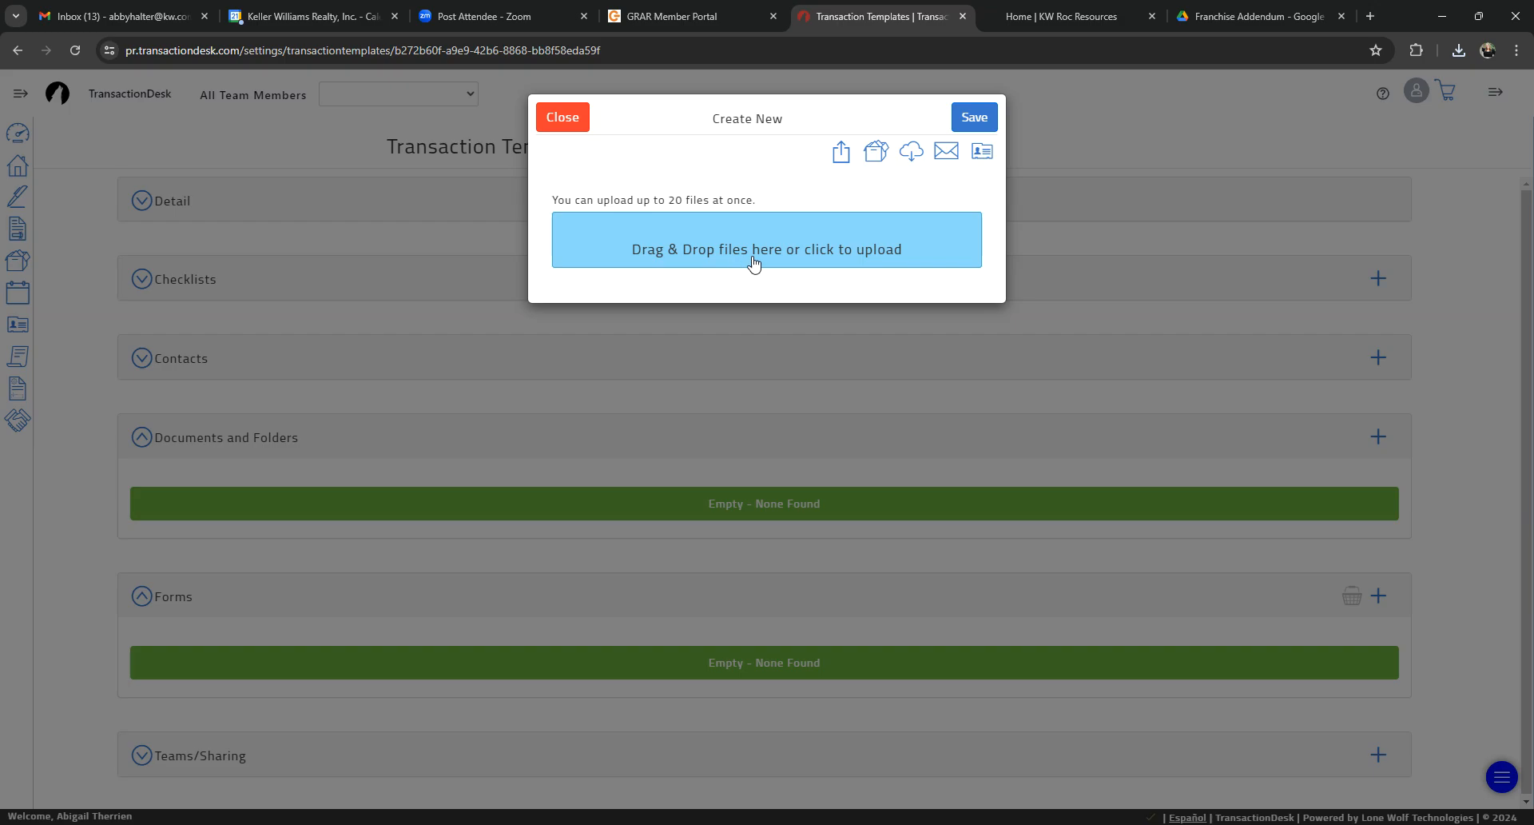
{"action": "left_click", "coordinate": [690, 242]}
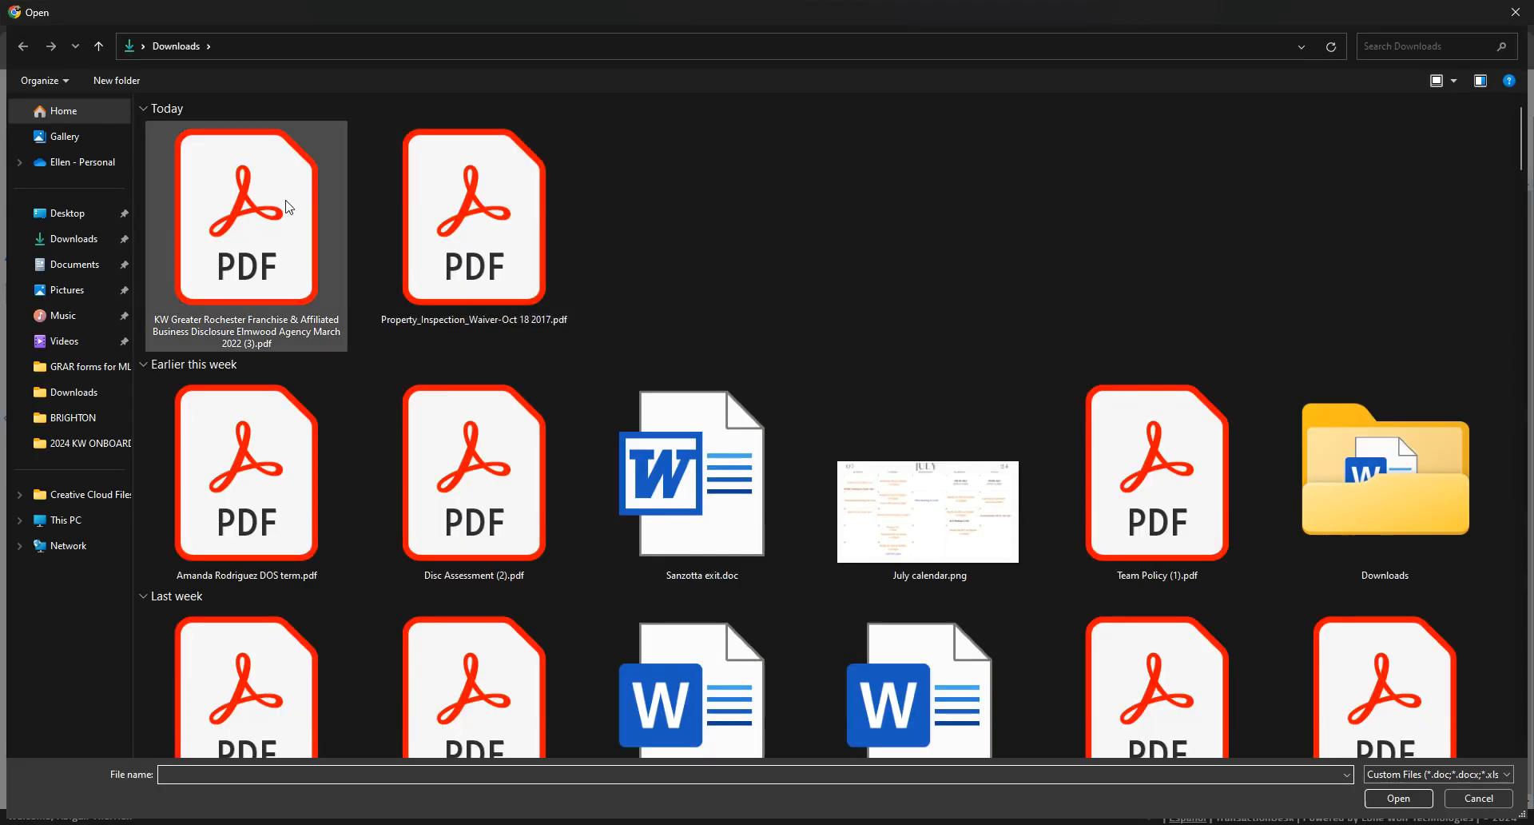
{"action": "double_click", "coordinate": [233, 217]}
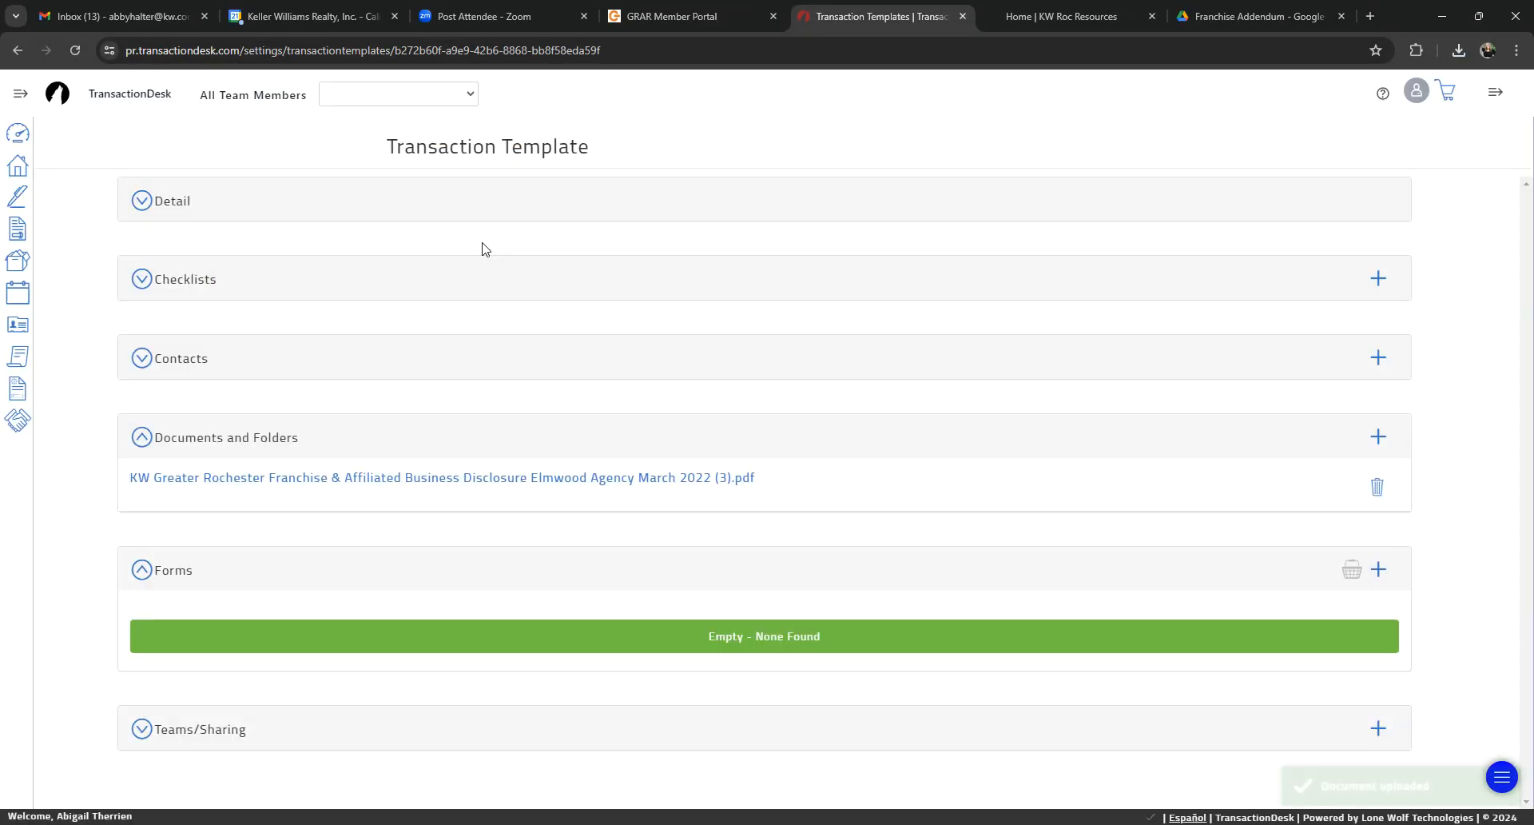
Step: Upload Property_Inspection_Waiver-Oct 18 2017.pdf as another document in the template's Documents and Folders section
{"action": "left_click", "coordinate": [1378, 436]}
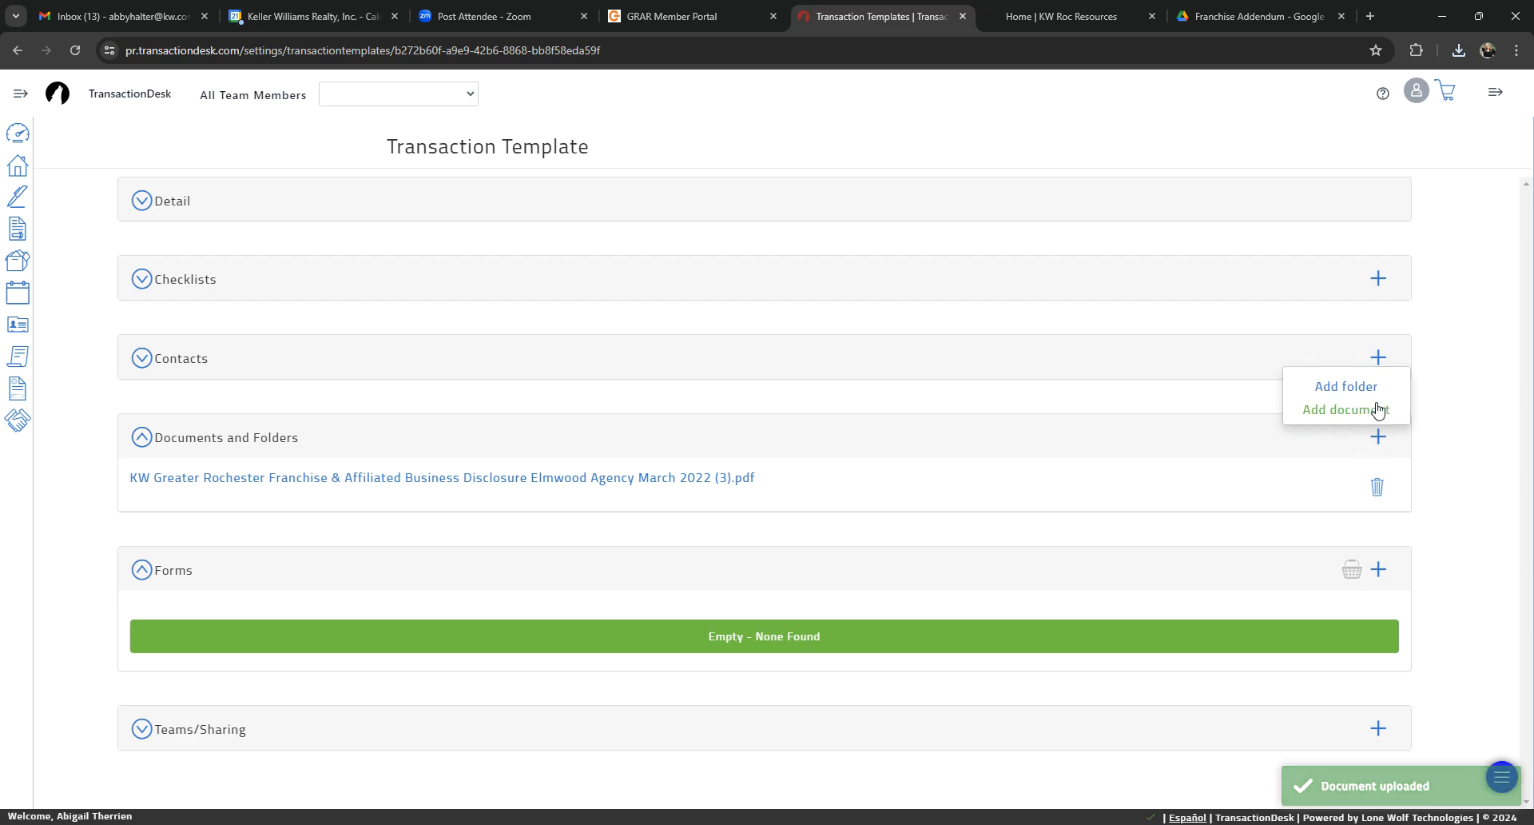
{"action": "left_click", "coordinate": [1329, 415]}
{"action": "left_click", "coordinate": [661, 240]}
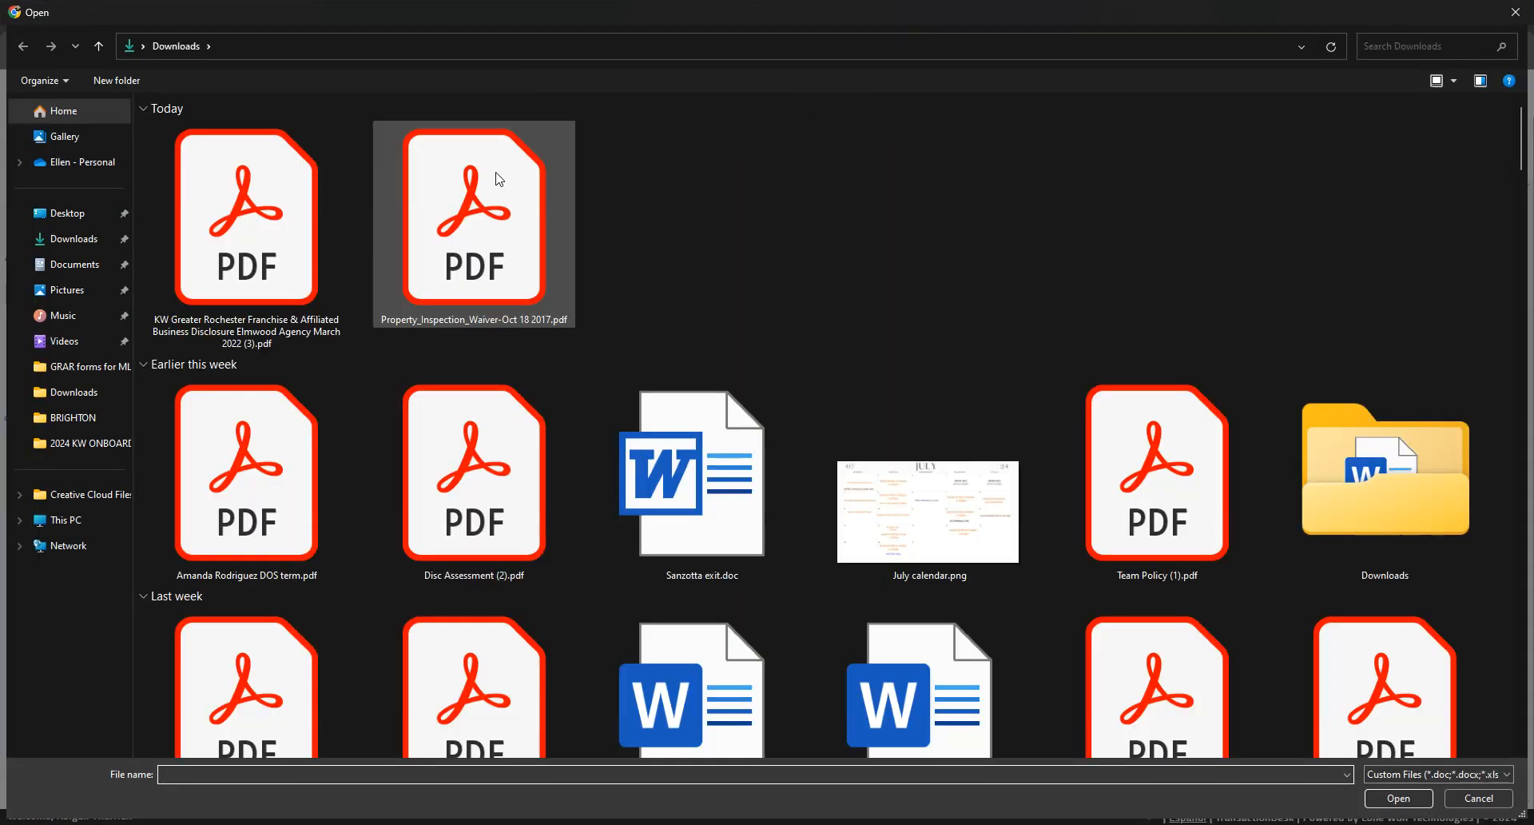
{"action": "double_click", "coordinate": [497, 177]}
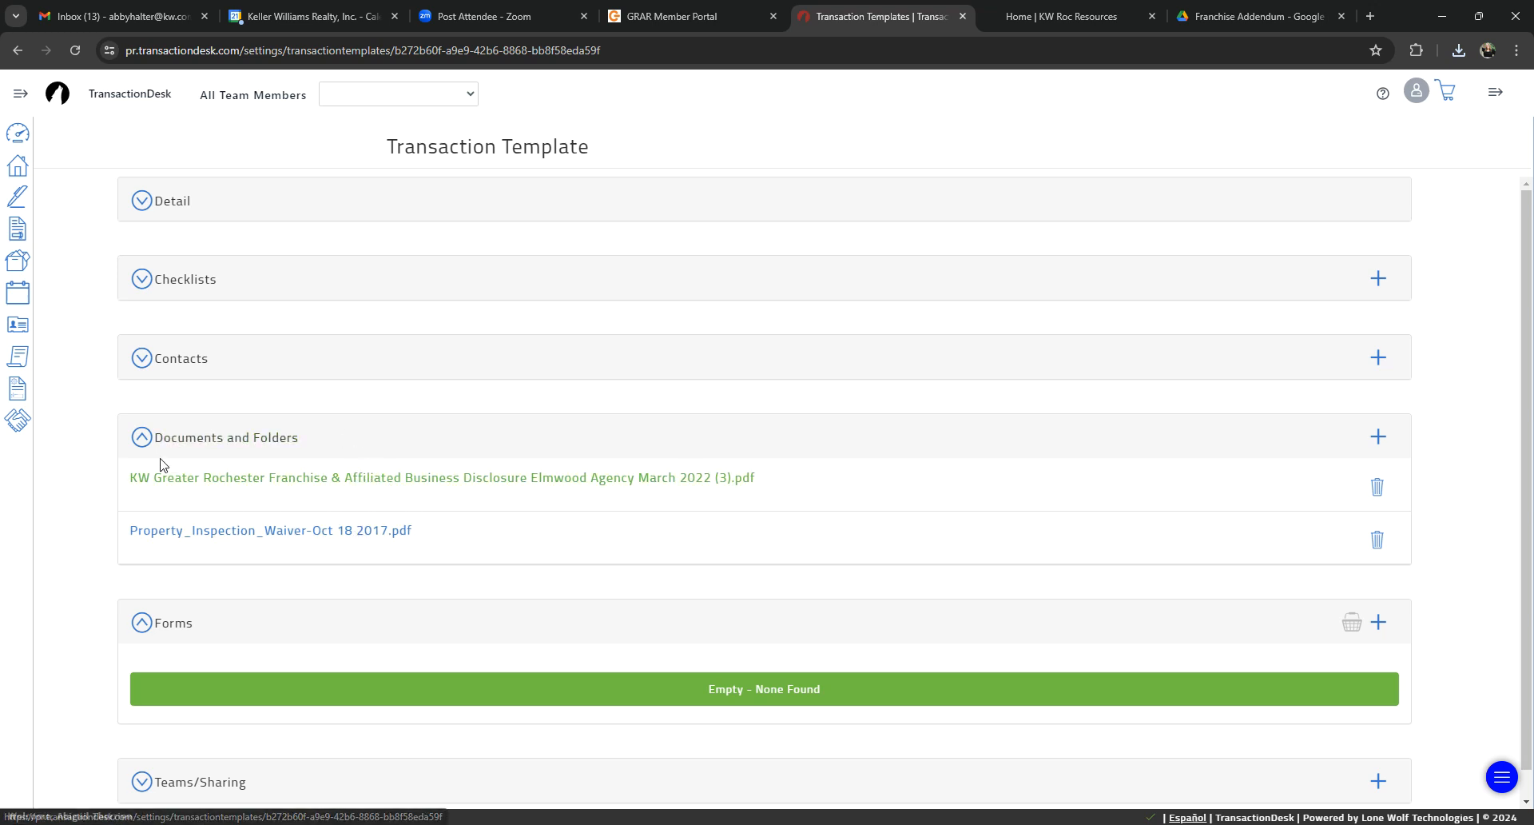
Step: Start adding forms to the template, search for "purchase contract" and select Purchase and Sale Contract for Residential Property (Rev. 03/2024)
{"action": "left_click", "coordinate": [143, 439]}
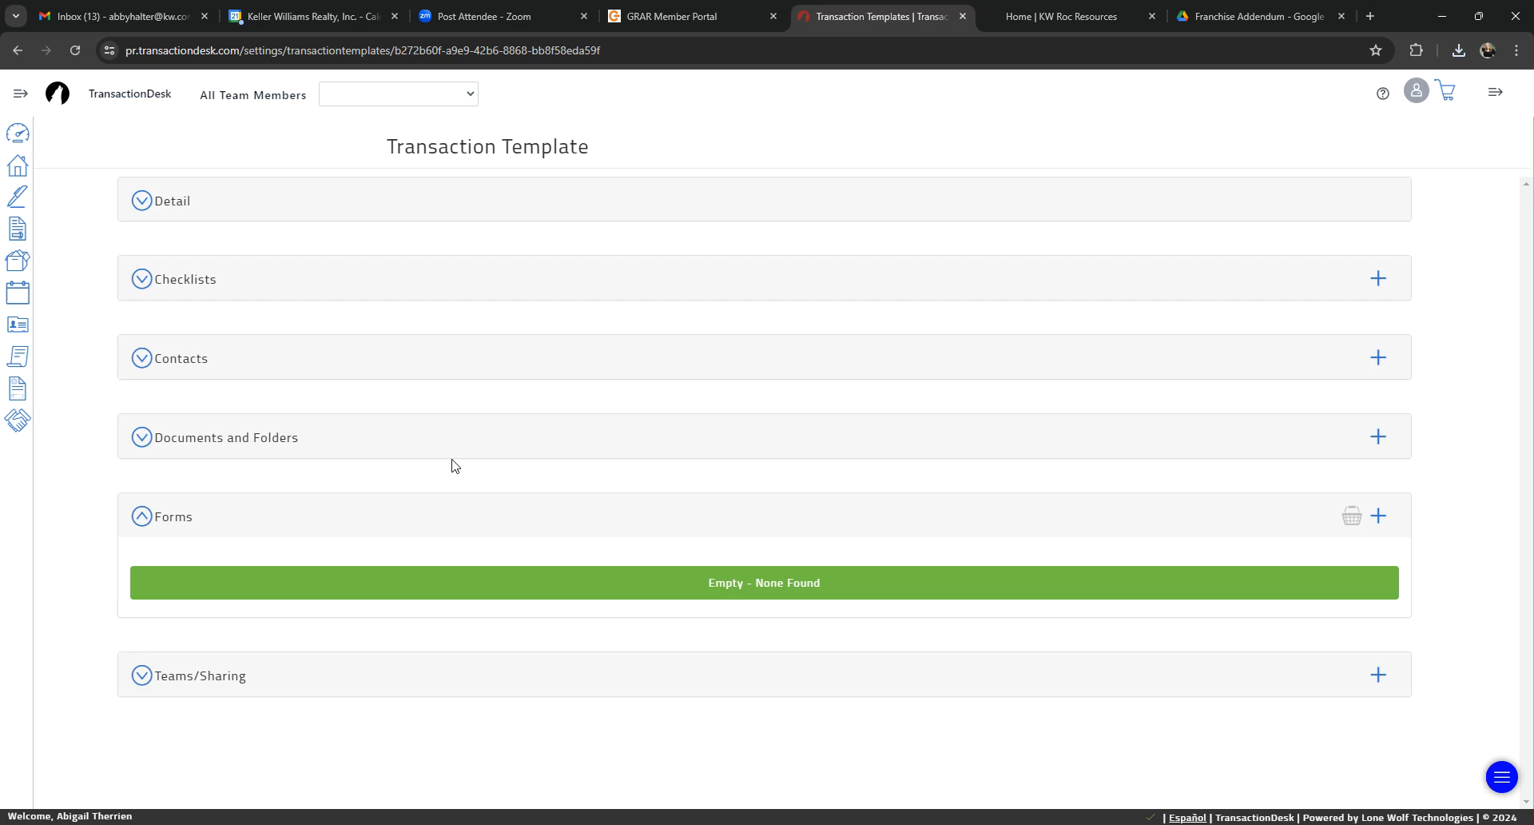
{"action": "left_click", "coordinate": [1377, 516]}
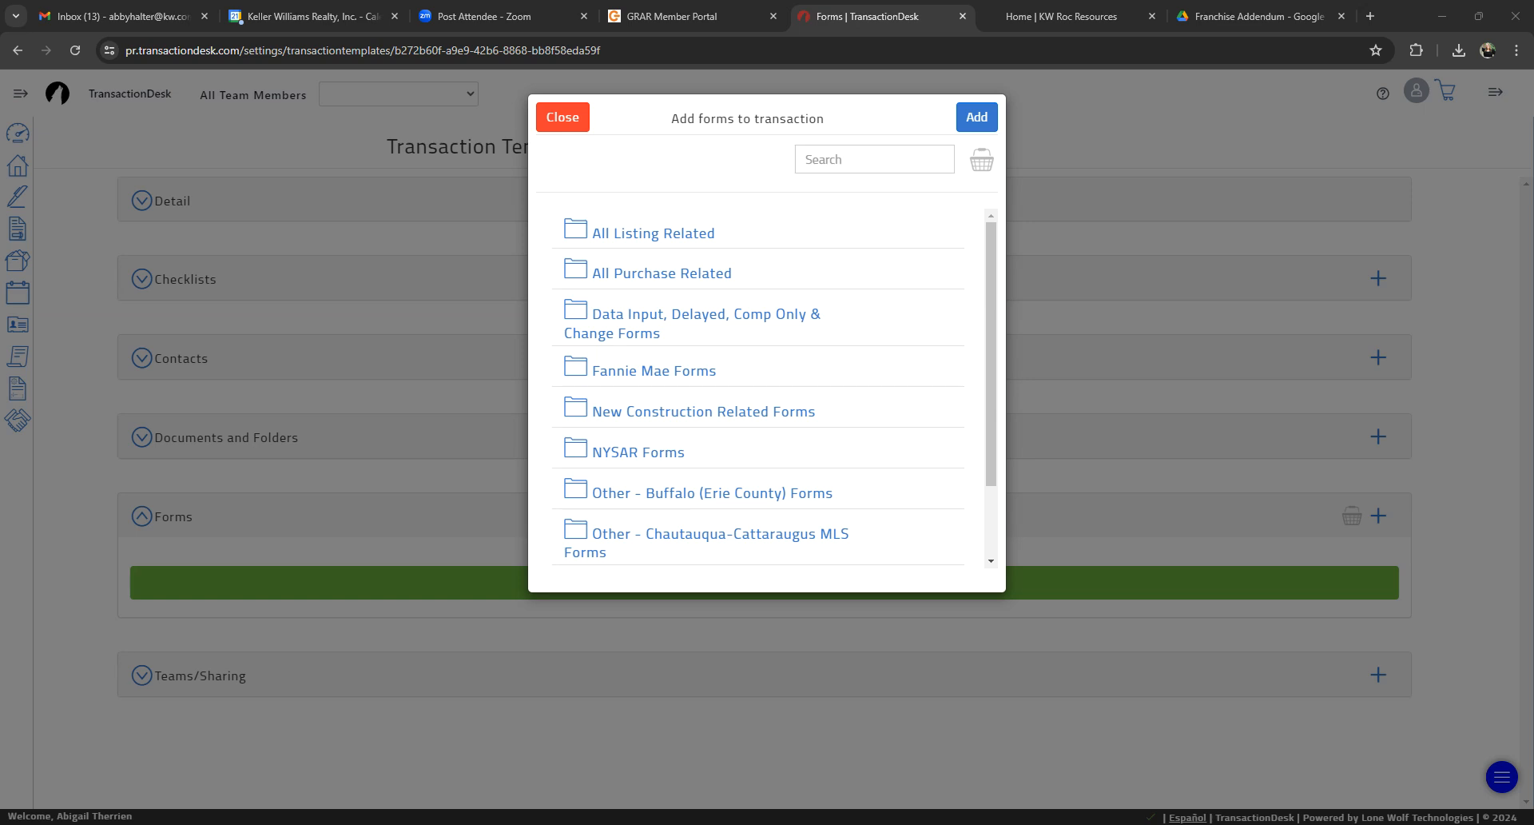
{"action": "left_click", "coordinate": [888, 156]}
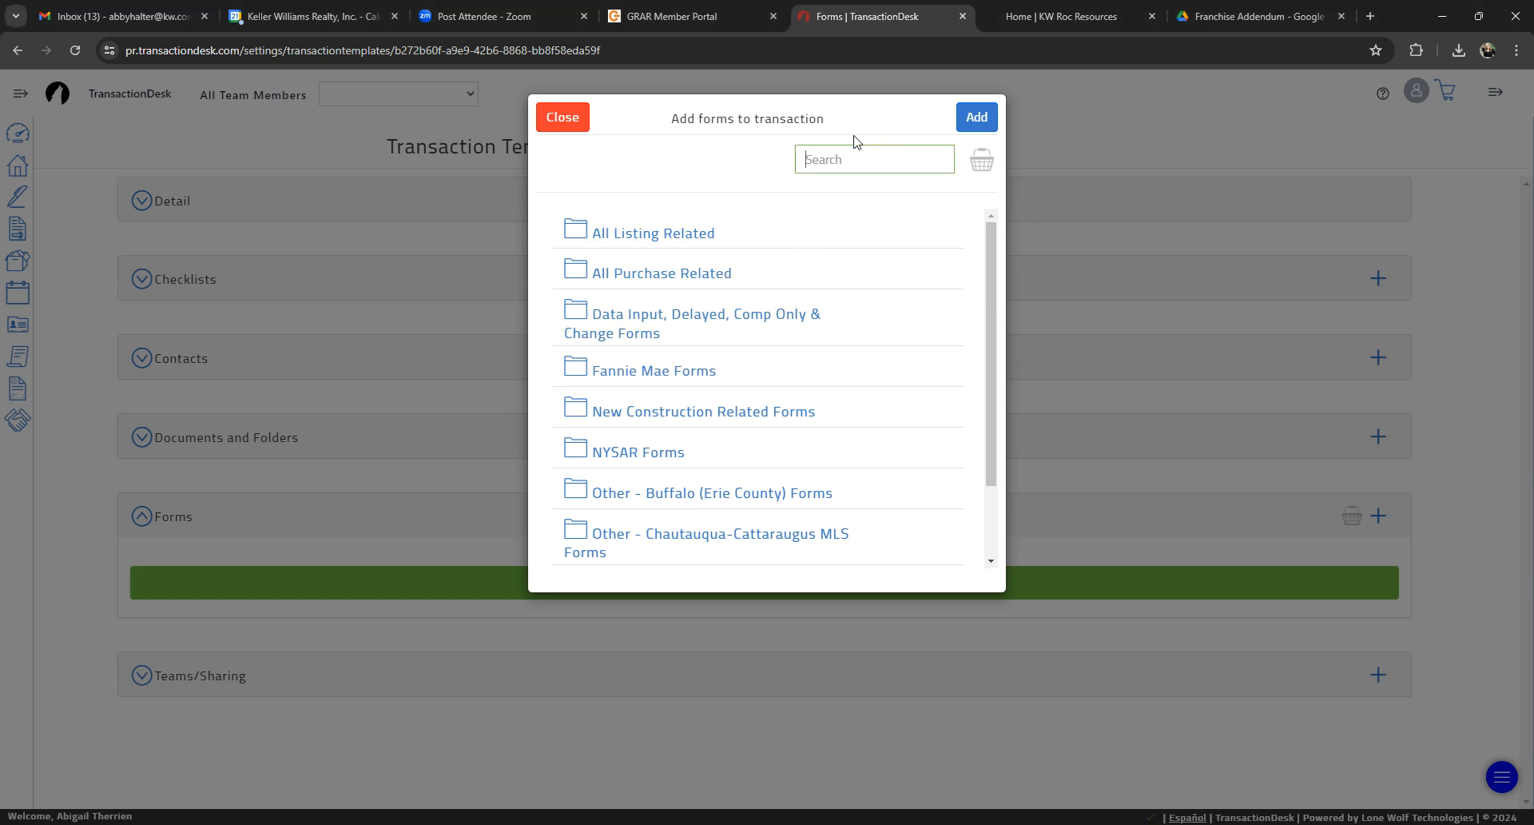
{"action": "type", "text": "purchase contract"}
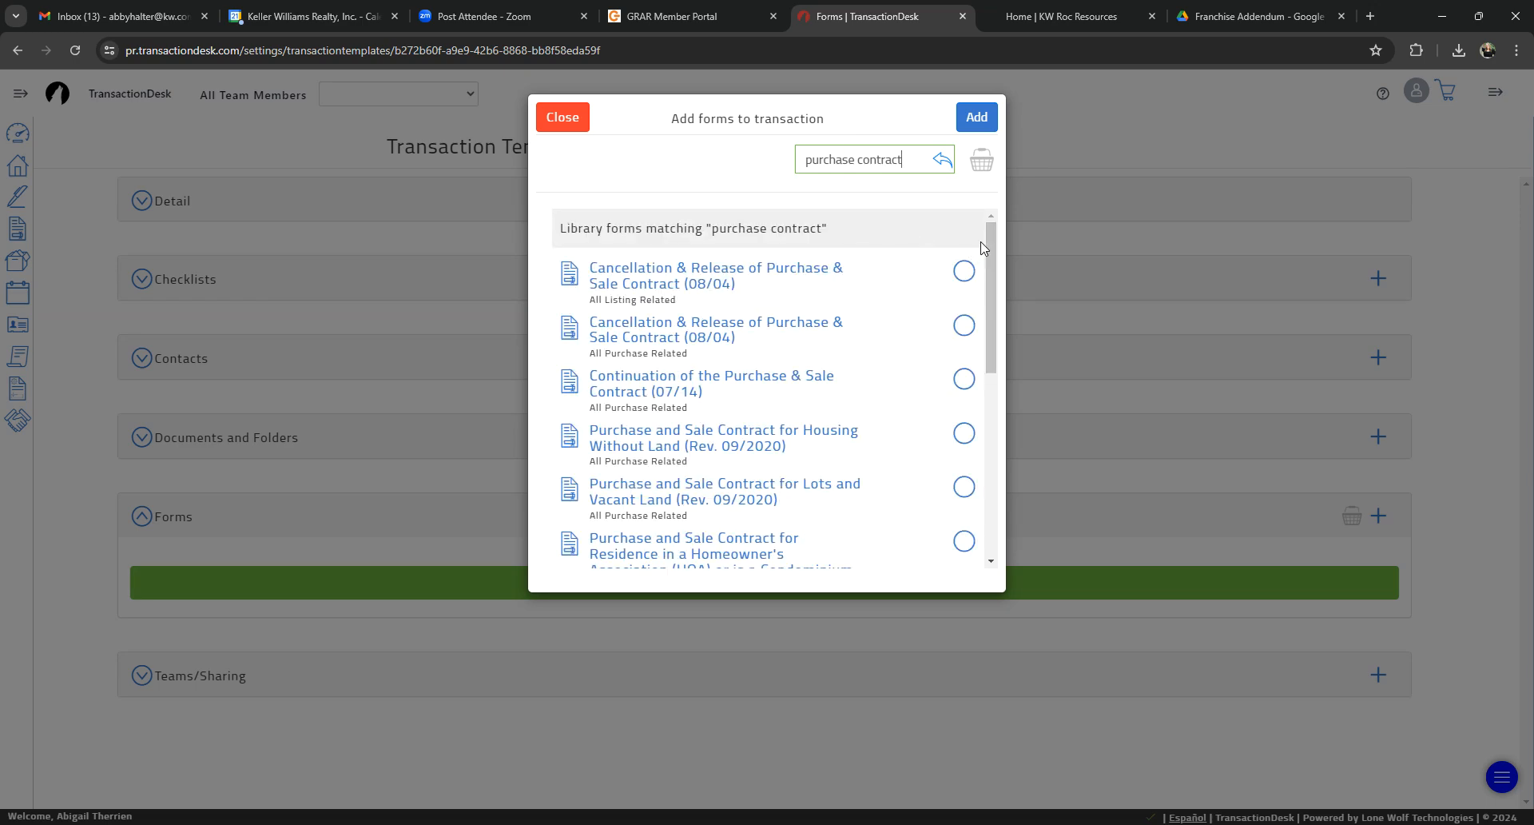
{"action": "left_click_drag", "start_coordinate": [989, 251], "coordinate": [1018, 393]}
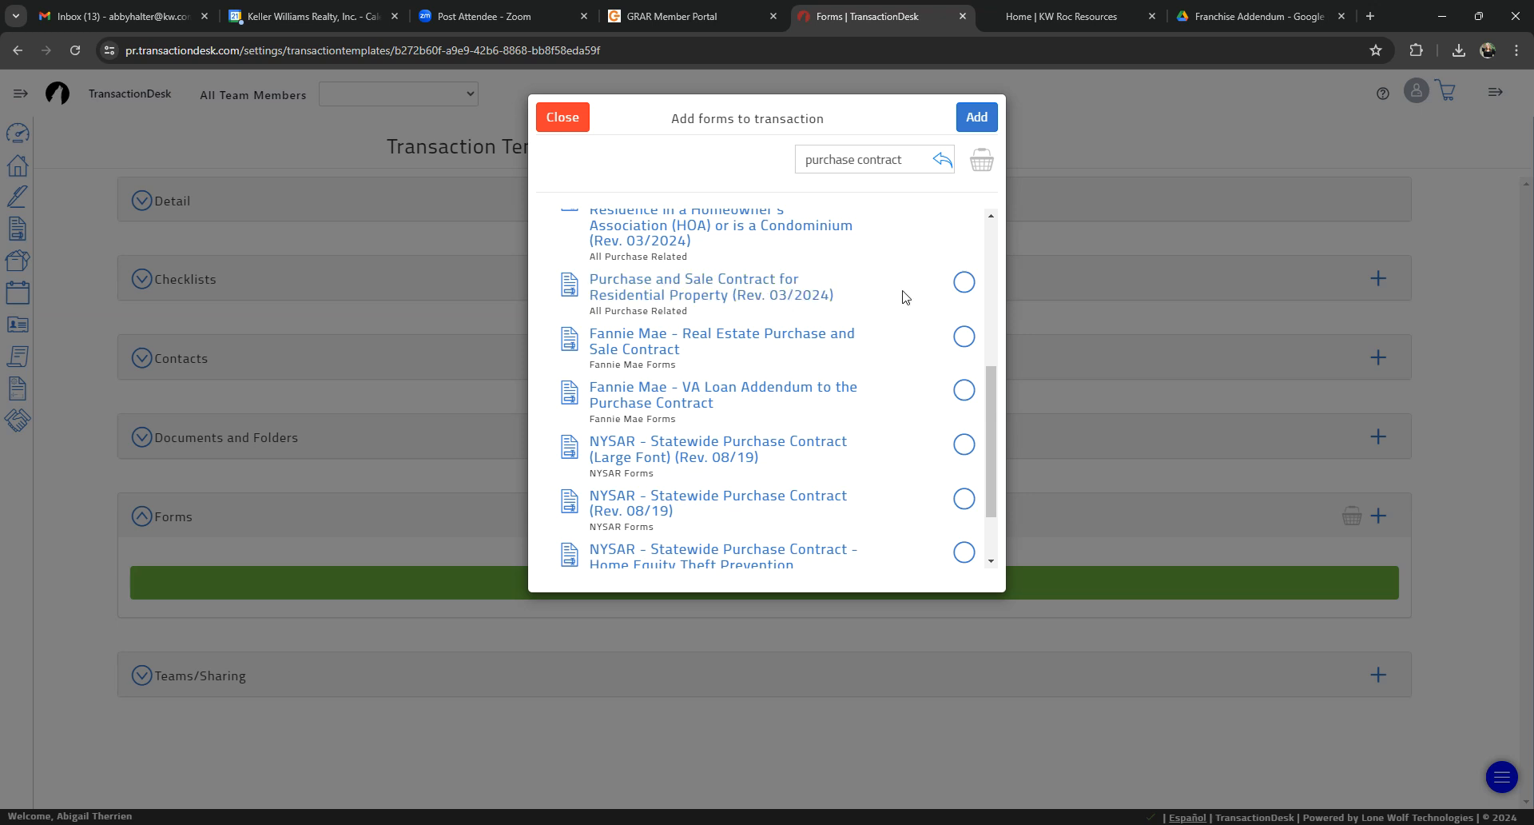
{"action": "left_click", "coordinate": [963, 286]}
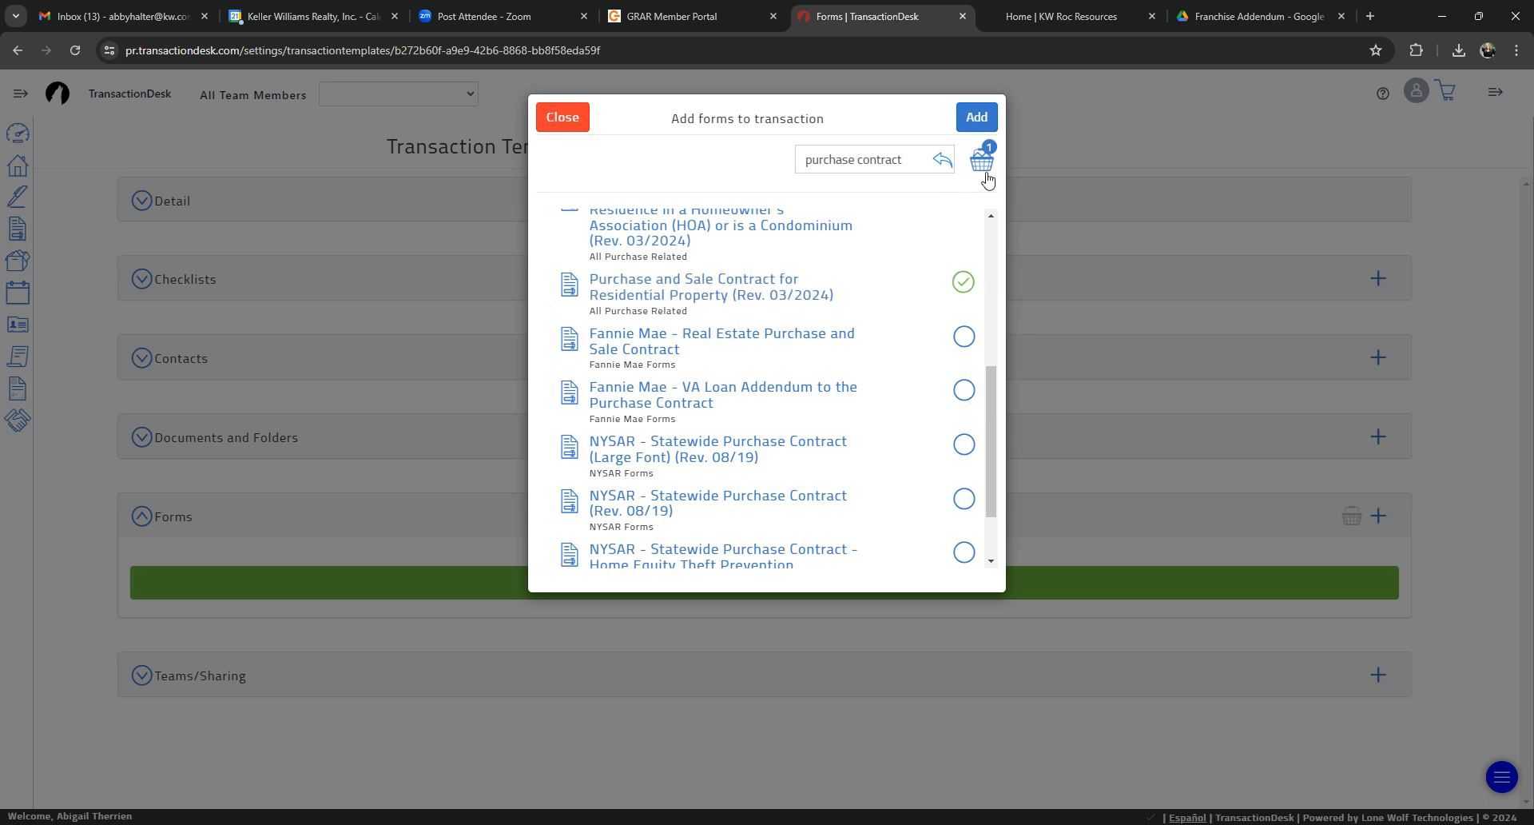
Step: Search for "agency disclosure" and select only the All Purchase Related Disclosure RE Agency Disclosure Buyer & Seller NYS (Buyer Side) (9/21)
{"action": "left_click_drag", "start_coordinate": [903, 159], "coordinate": [727, 137]}
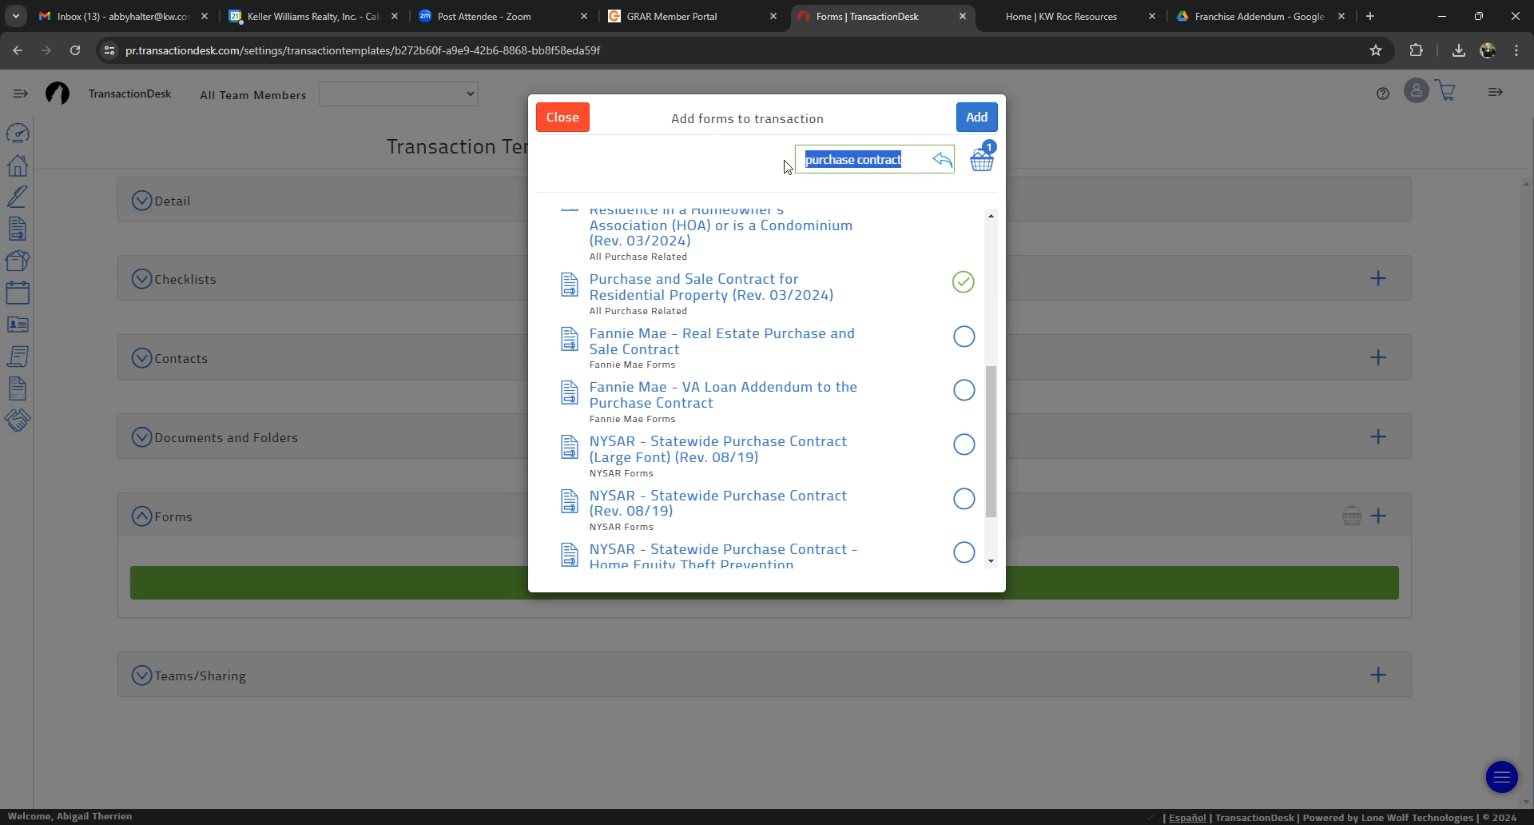
{"action": "type", "text": "a"}
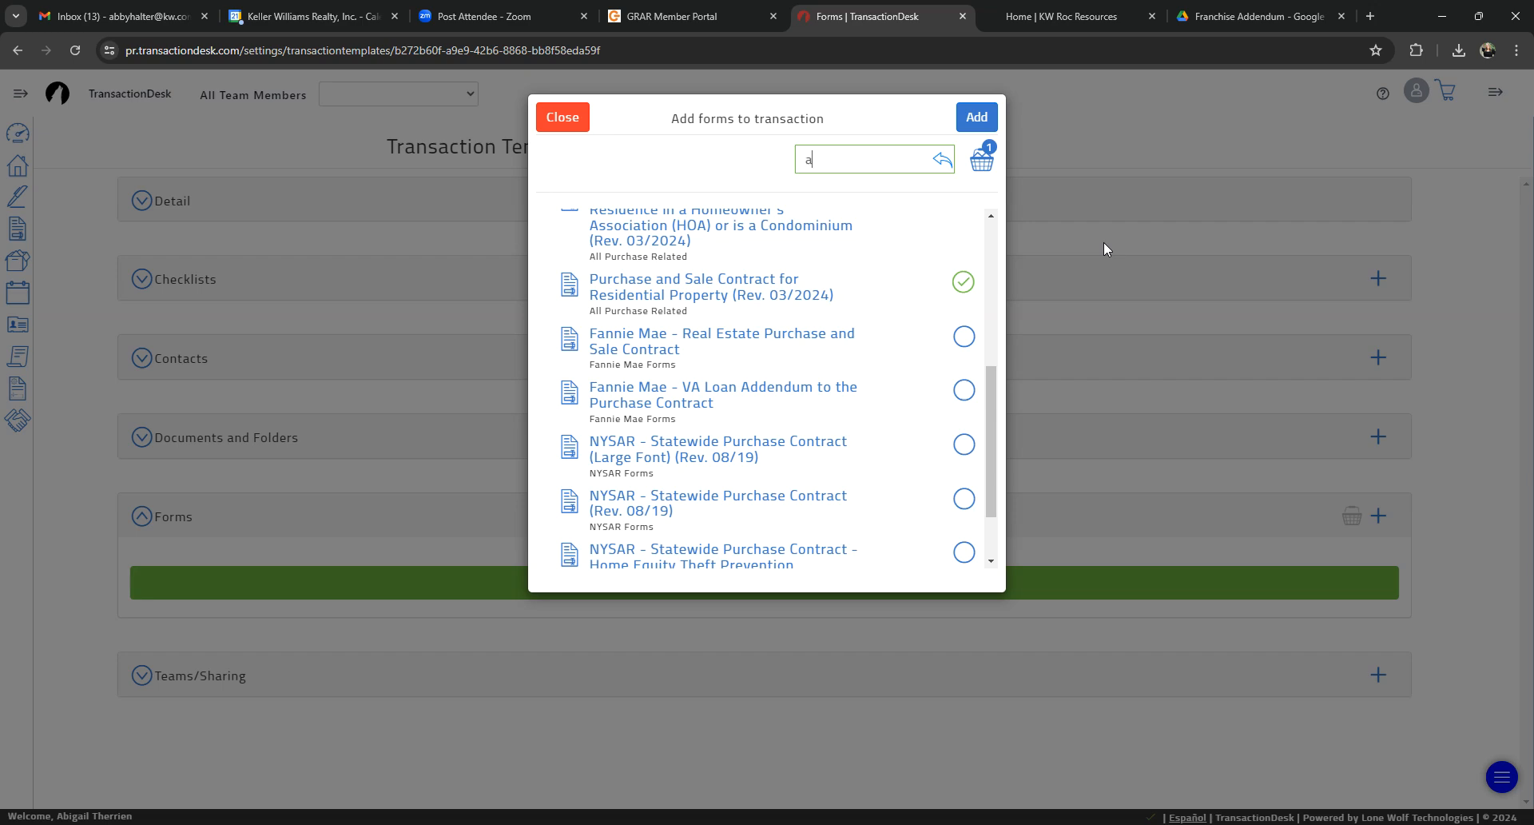
{"action": "type", "text": "gency disclosure"}
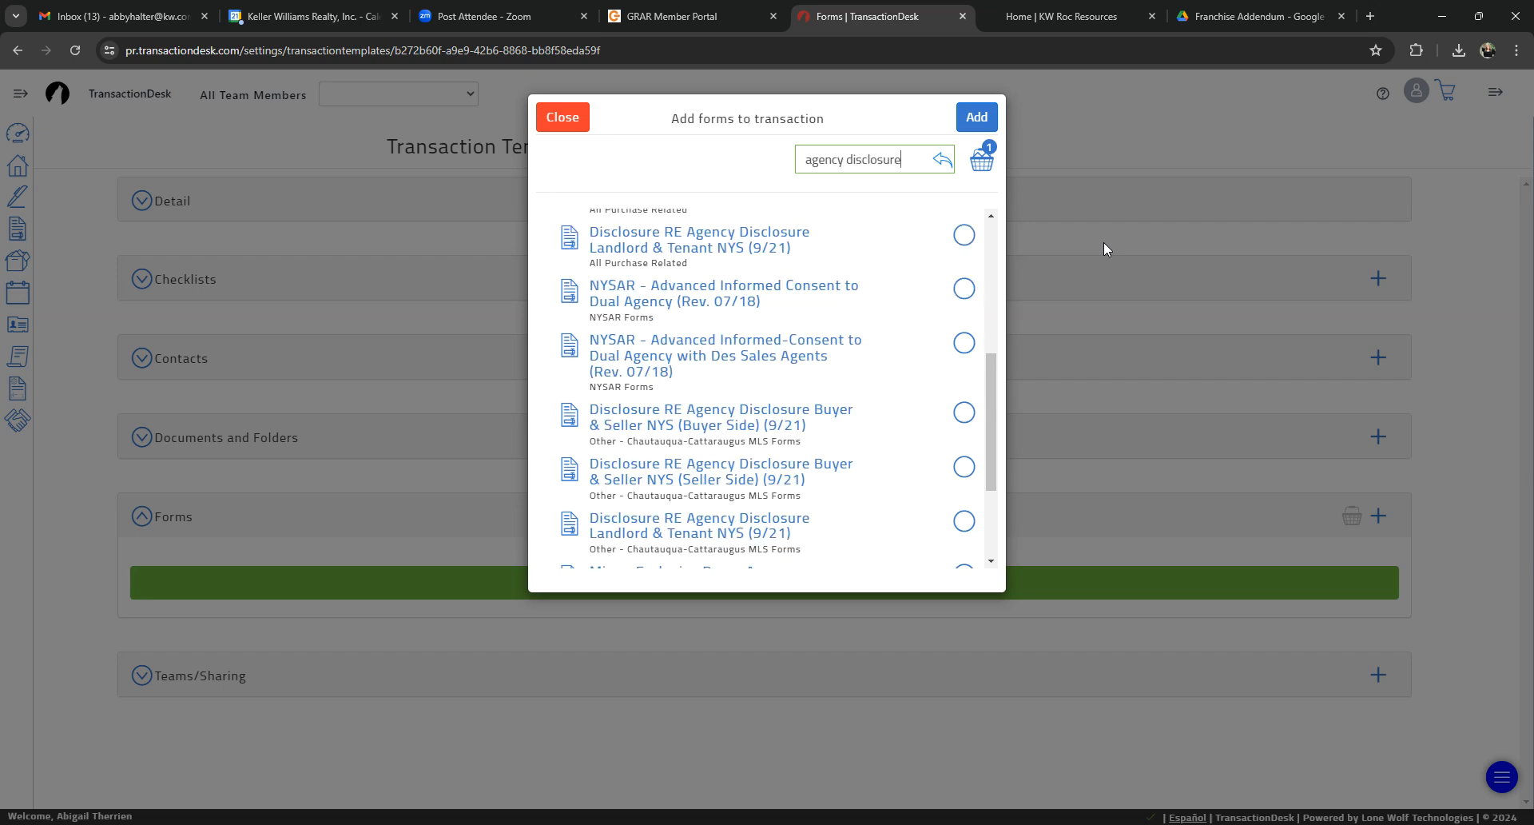
{"action": "scroll", "coordinate": [615, 344], "scroll_direction": "up", "scroll_amount": 8}
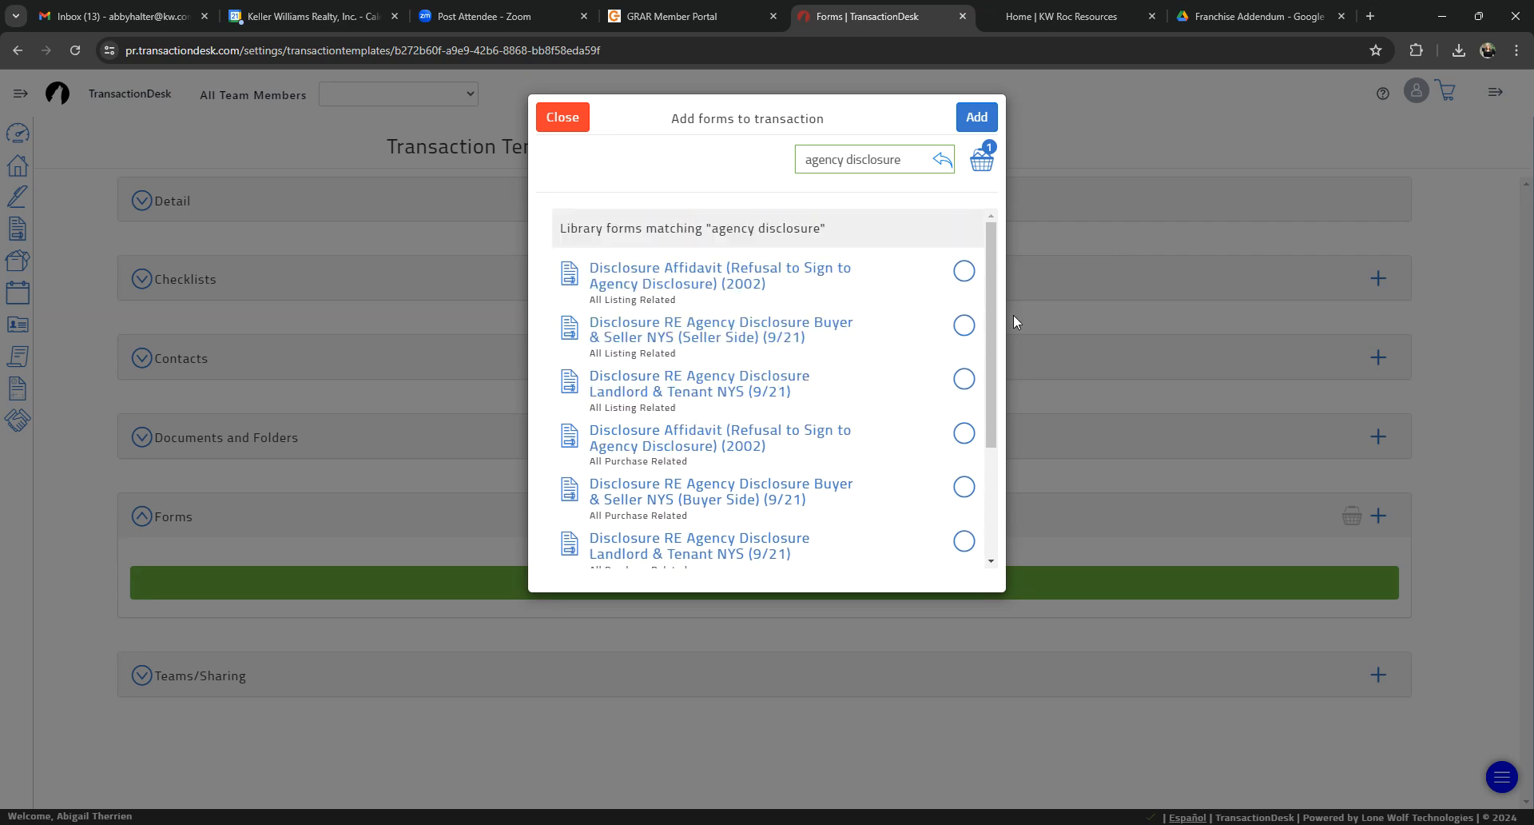
{"action": "left_click_drag", "start_coordinate": [995, 335], "coordinate": [1007, 457]}
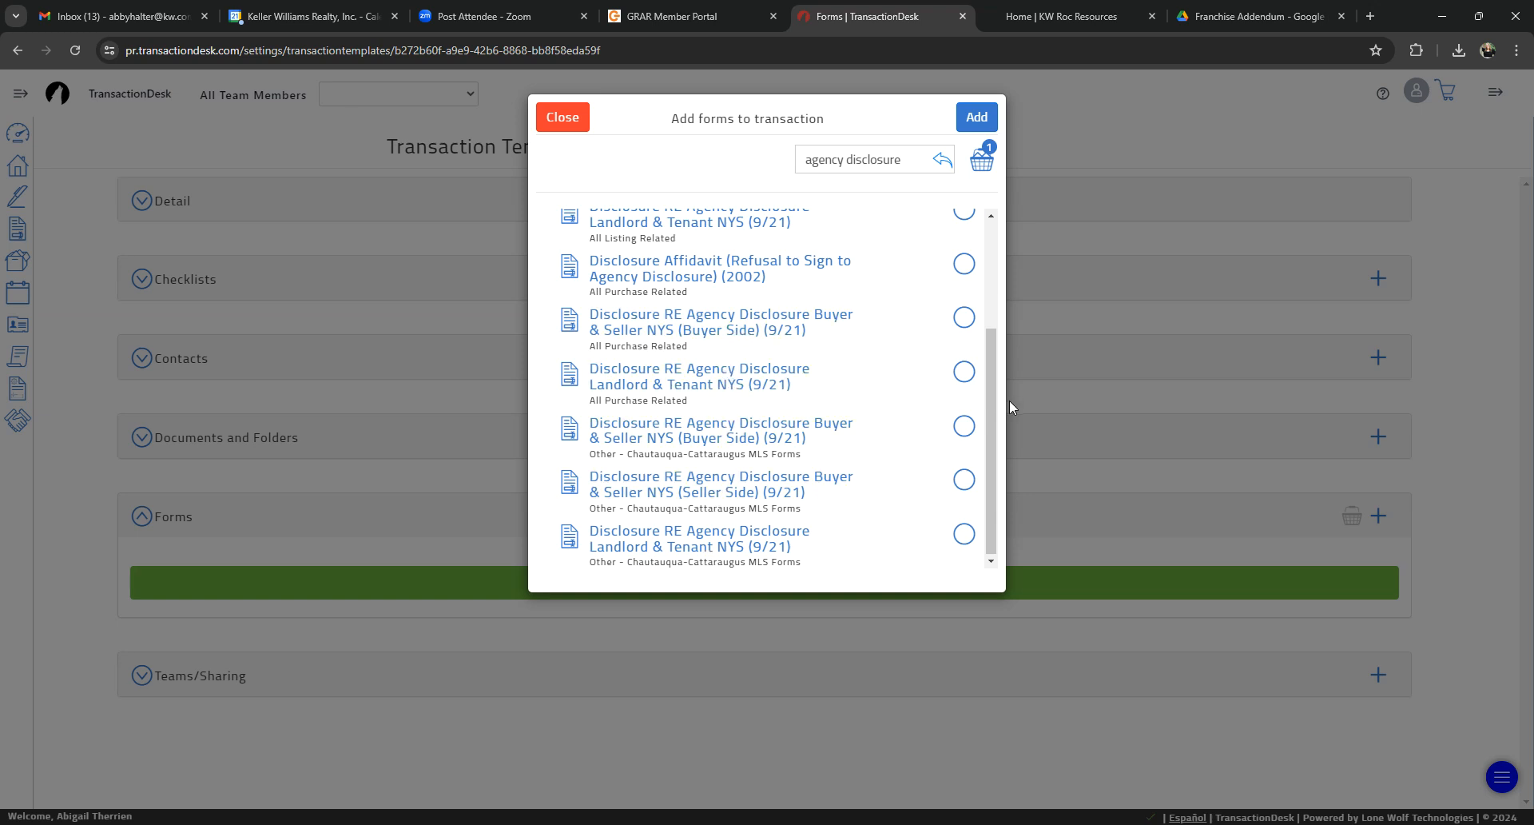
{"action": "left_click_drag", "start_coordinate": [1009, 401], "coordinate": [1032, 301]}
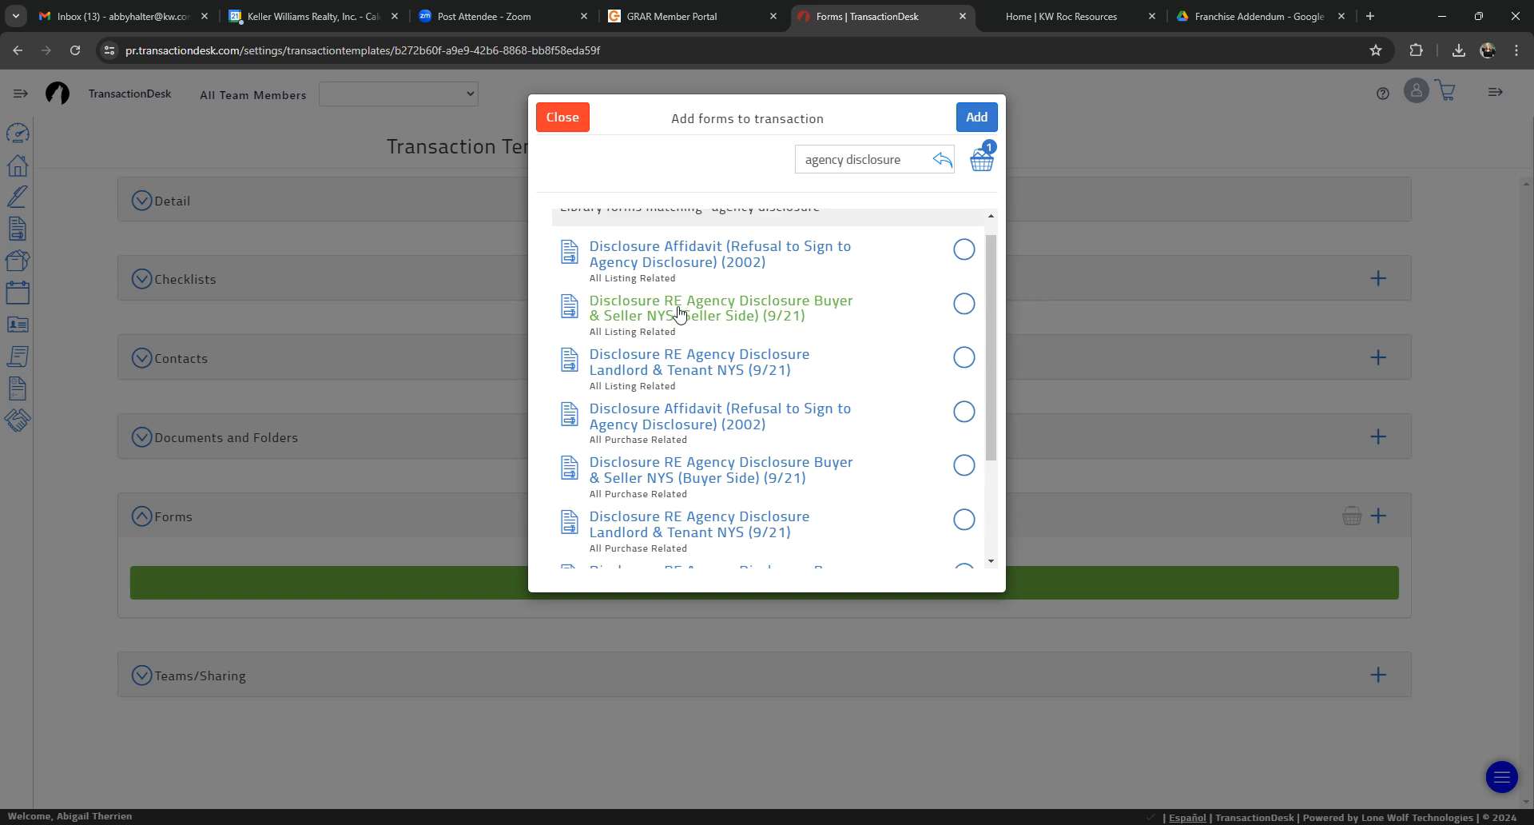
{"action": "left_click", "coordinate": [964, 308]}
{"action": "left_click", "coordinate": [963, 467]}
{"action": "left_click", "coordinate": [963, 305]}
Step: Search for "fair housing" and select the All Purchase Related Disclosure (Fair) Housing Discrimination NYS (Buyer Side) (6/20)
{"action": "left_click_drag", "start_coordinate": [903, 161], "coordinate": [761, 144]}
{"action": "type", "text": "fair housing"}
{"action": "key", "text": "Return"}
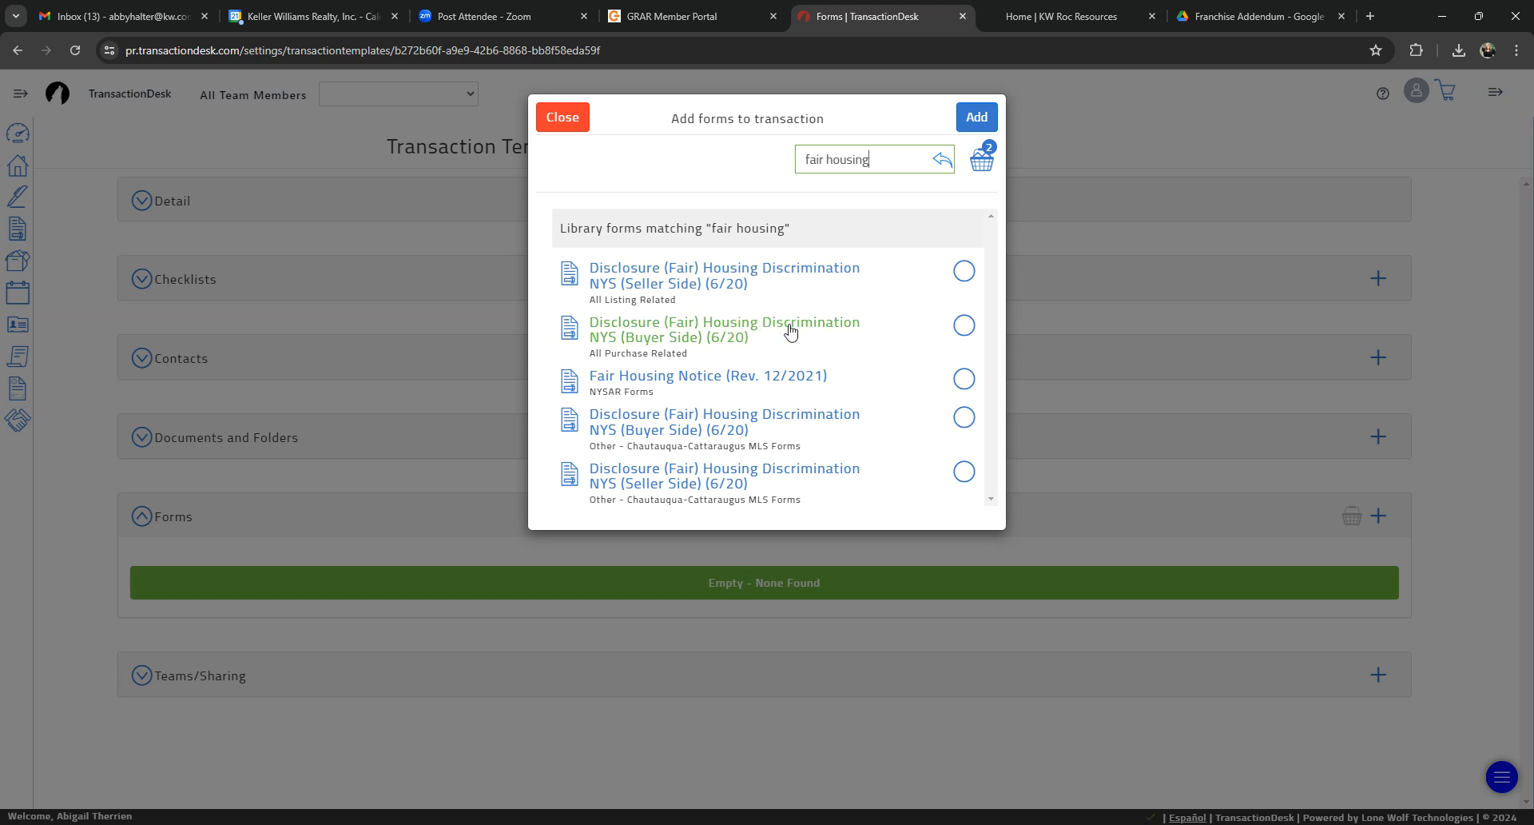
{"action": "left_click", "coordinate": [963, 326]}
Step: Search the form library for "personal property" and select Personal Property Agreement (05/01) from All Purchase Related
{"action": "triple_click", "coordinate": [838, 171]}
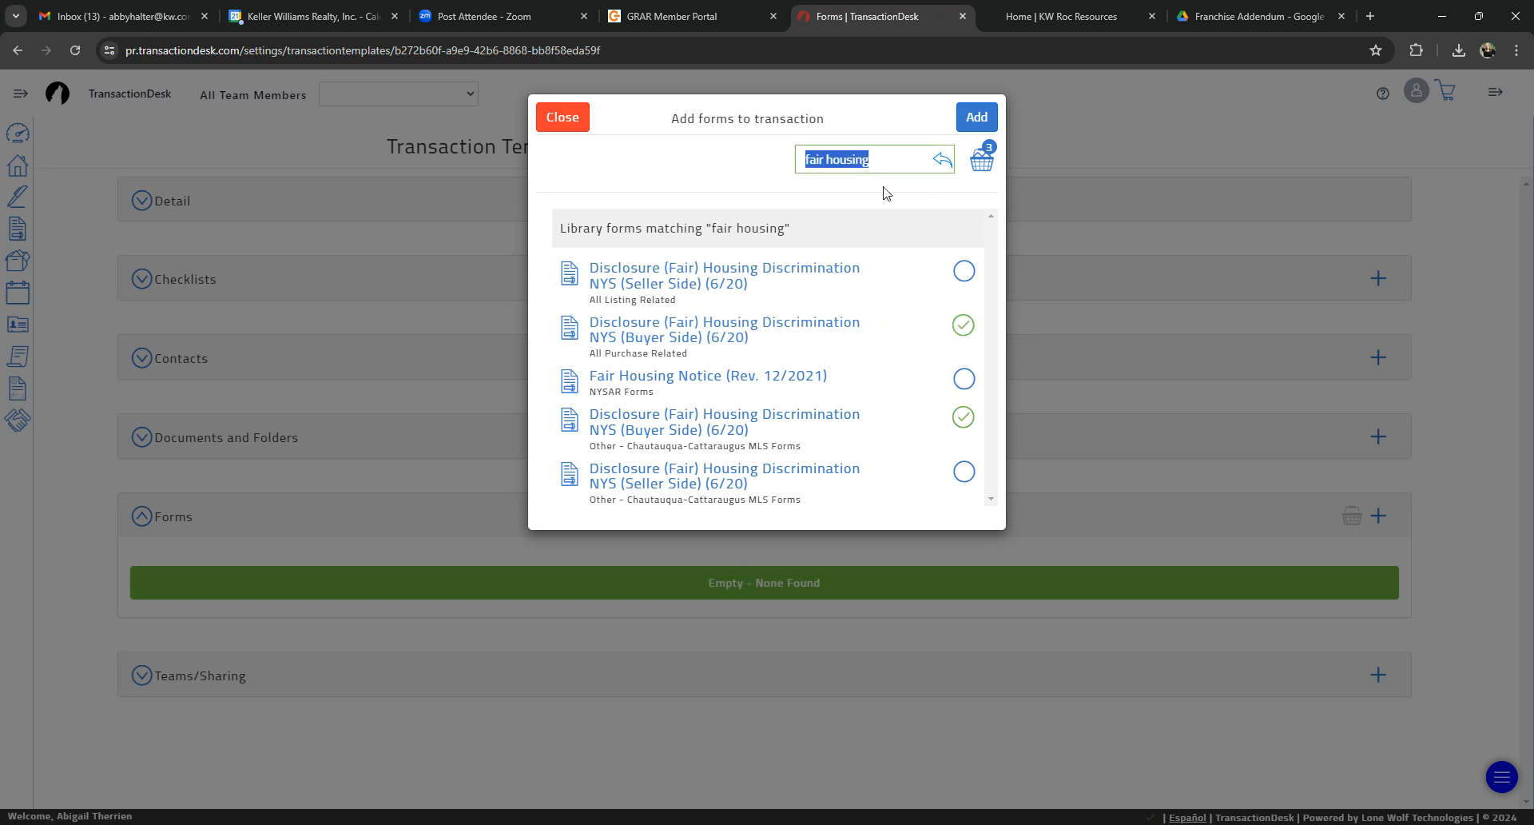
{"action": "key", "text": "BackSpace"}
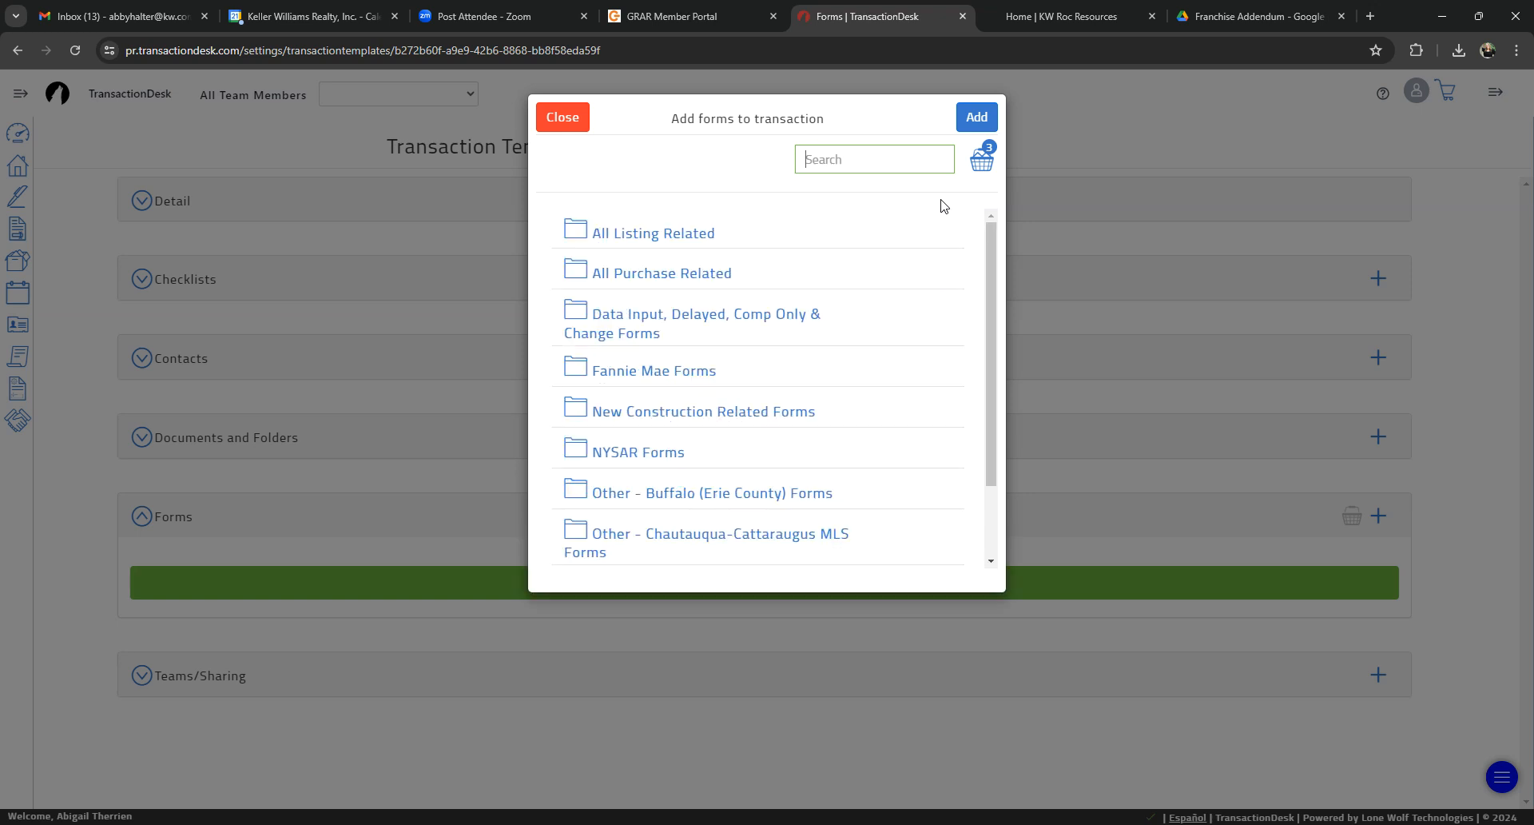
{"action": "type", "text": "personal property"}
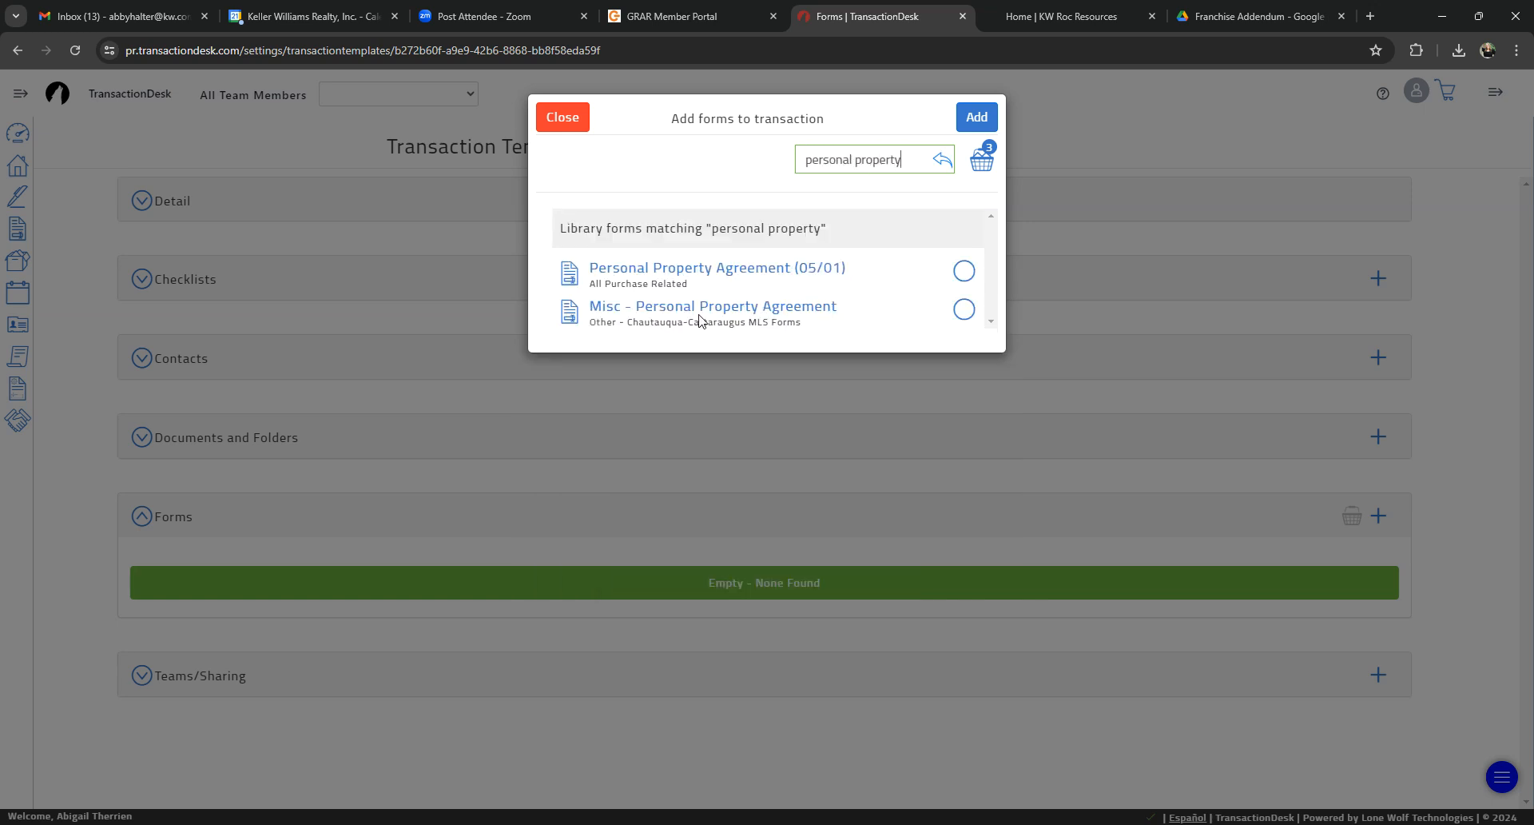
{"action": "left_click", "coordinate": [963, 270]}
Step: Search for "all parties" and select All Parties Agreement - FHA/VA (04/99)
{"action": "left_click_drag", "start_coordinate": [919, 170], "coordinate": [831, 201]}
{"action": "key", "text": "BackSpace"}
{"action": "type", "text": "all parties"}
{"action": "left_click", "coordinate": [963, 271]}
Step: Search for "removal", select Buyer's Notice of Removal of Contingencies (Rev. 09/2020), and add all the selected forms to the template
{"action": "left_click_drag", "start_coordinate": [868, 159], "coordinate": [749, 190]}
{"action": "key", "text": "BackSpace"}
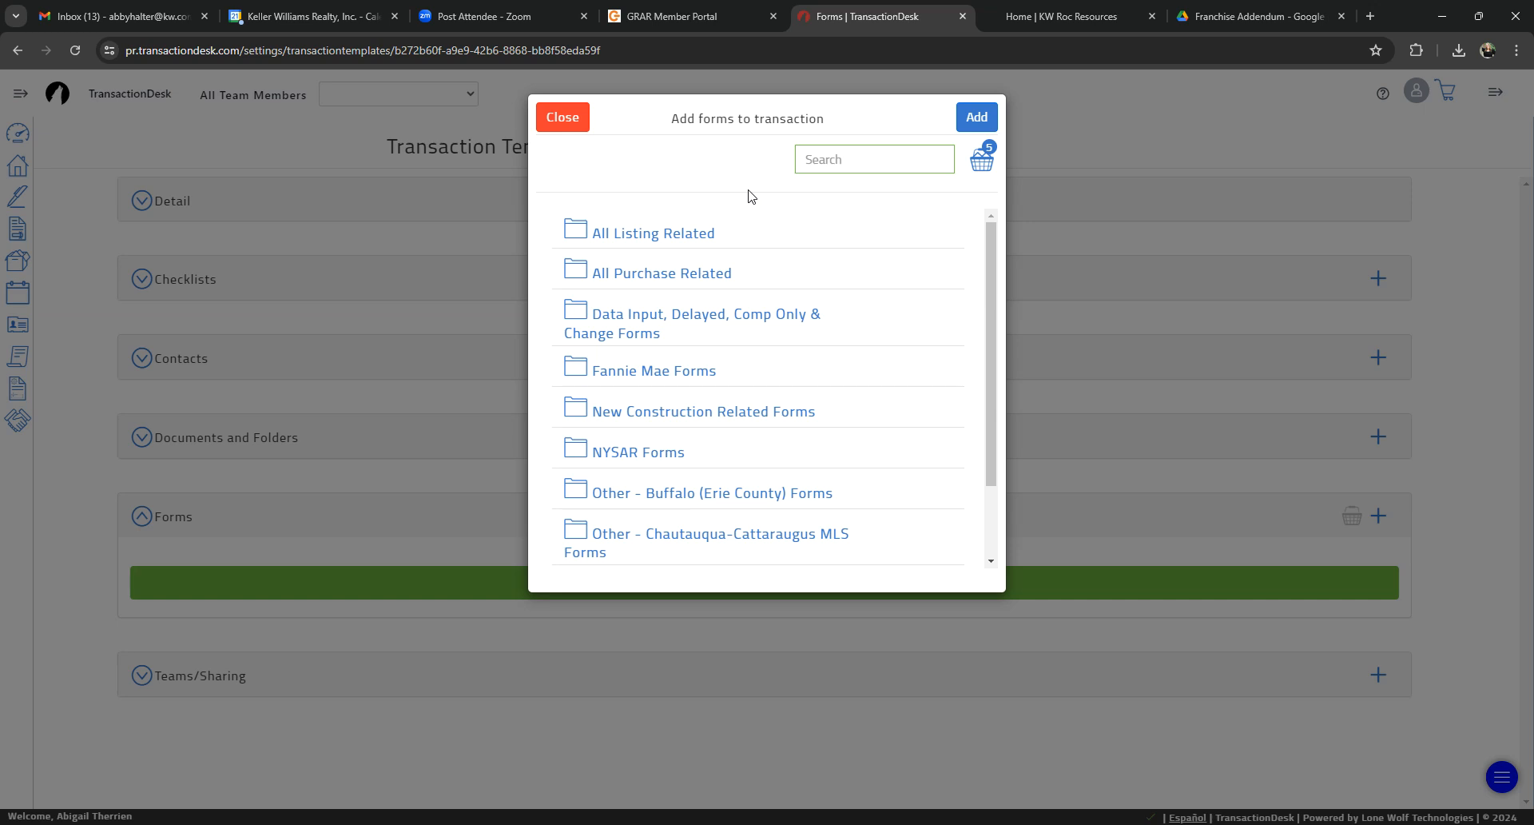
{"action": "type", "text": "removal"}
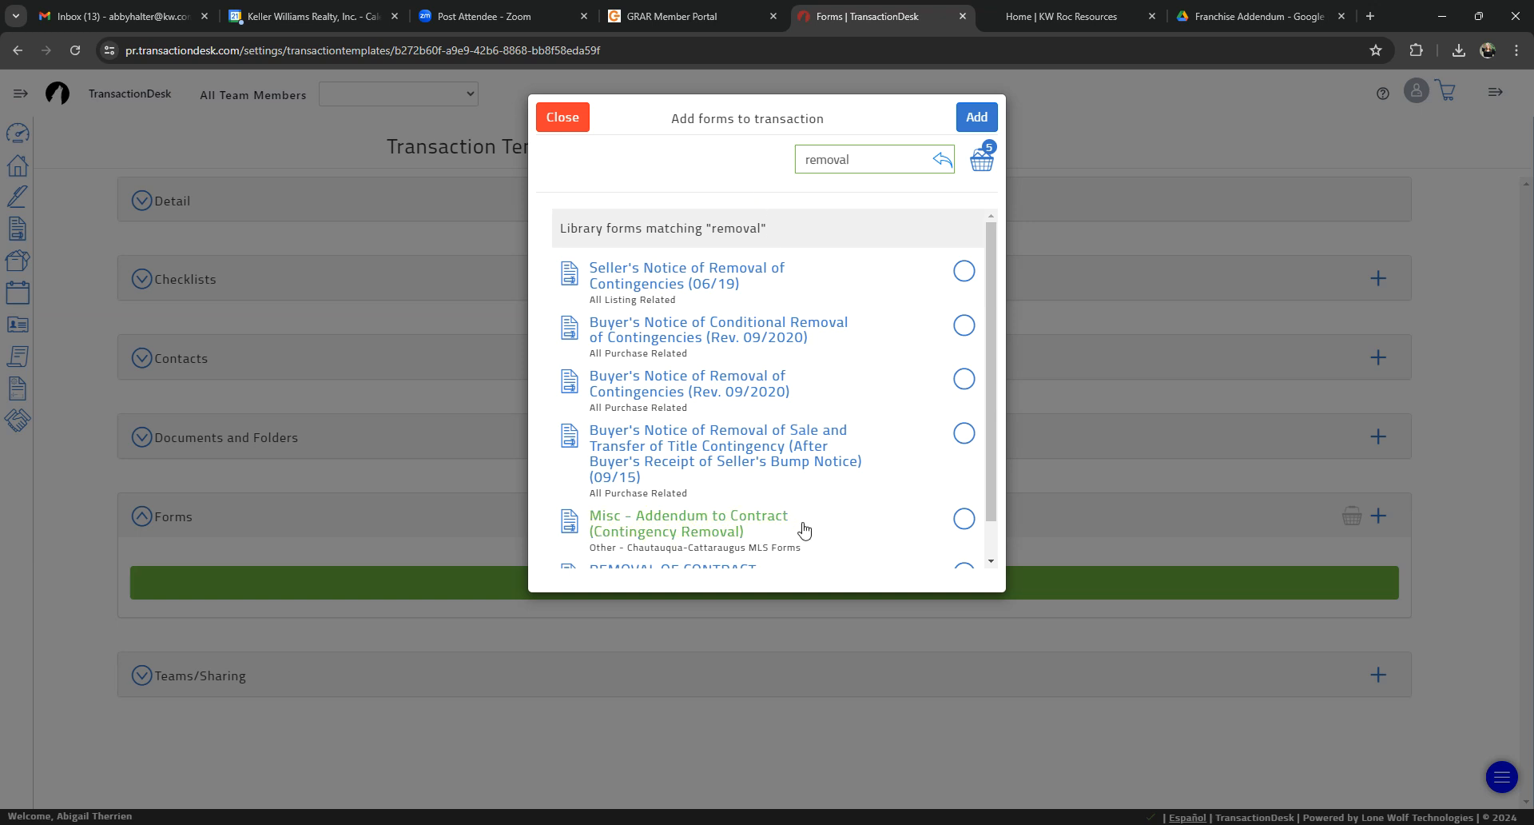
{"action": "left_click", "coordinate": [964, 379]}
{"action": "left_click", "coordinate": [977, 117]}
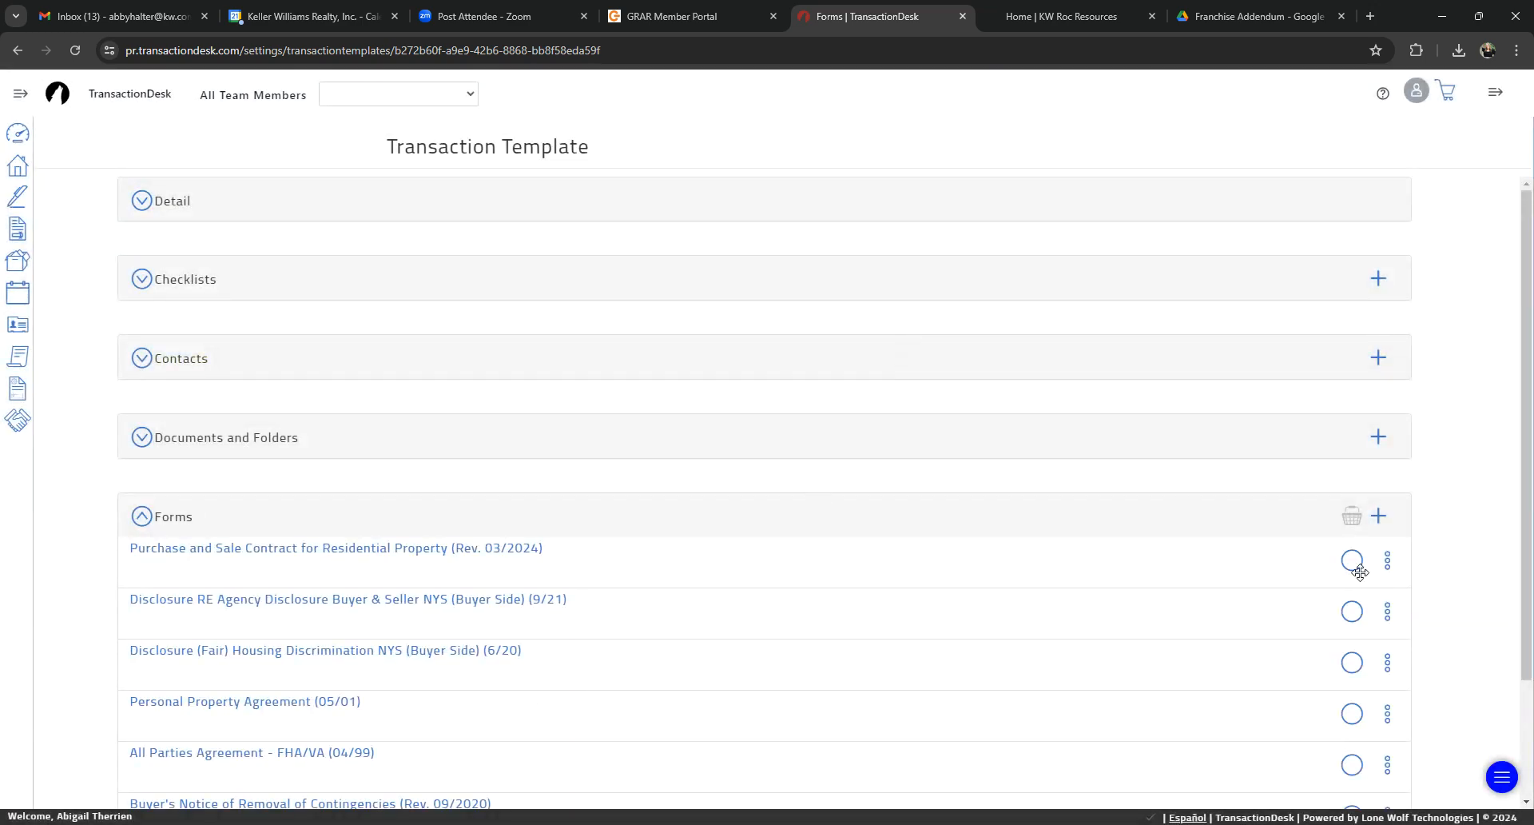
Step: Start adding more forms to the template, search for "removal" and select Buyer's Notice of Conditional Removal of Contingencies (Rev. 09/2020)
{"action": "scroll", "coordinate": [1397, 501], "scroll_direction": "down", "scroll_amount": 3}
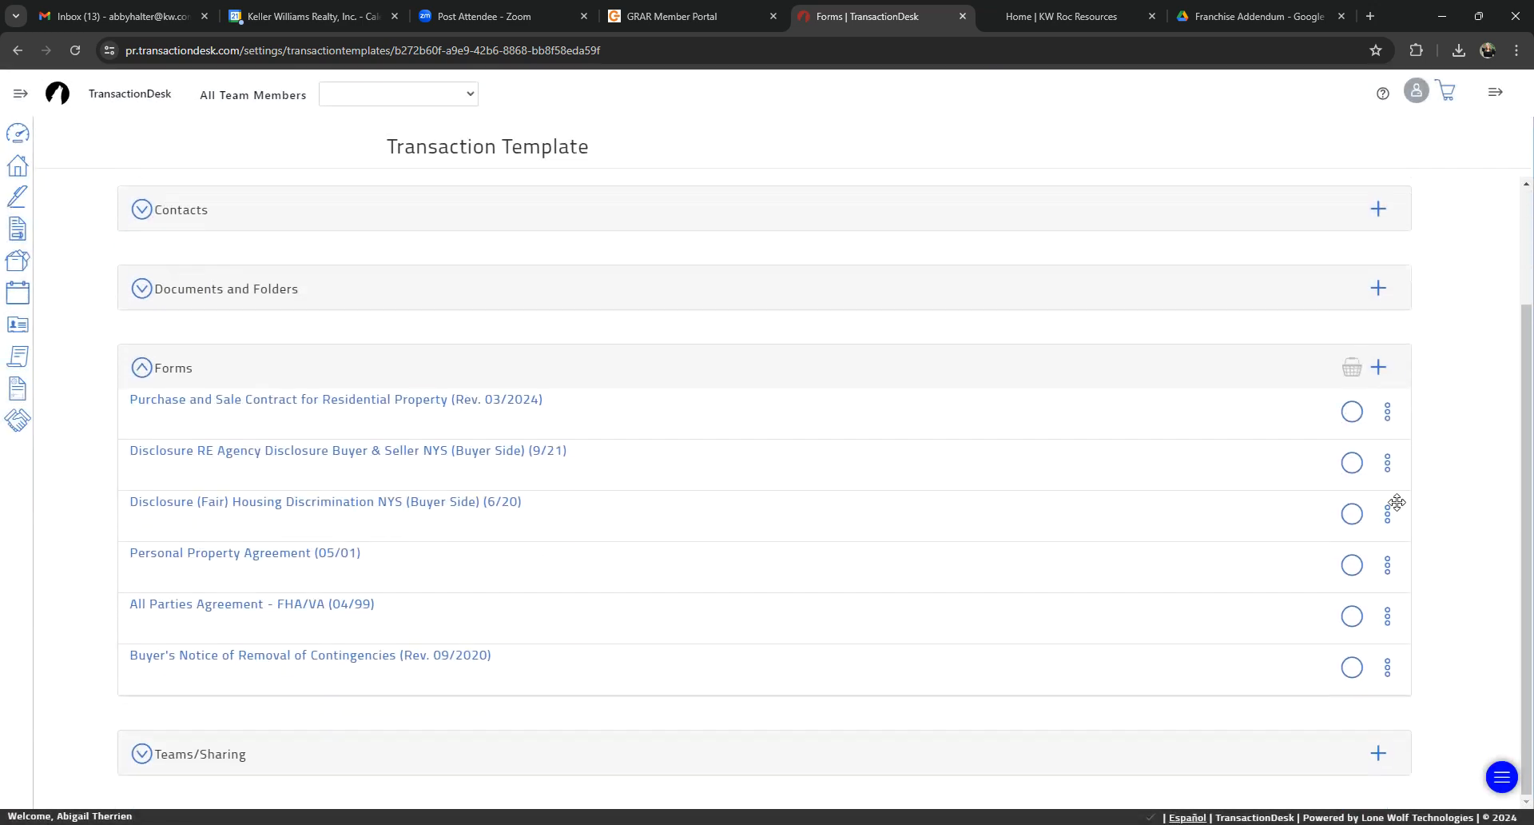
{"action": "left_click", "coordinate": [1381, 367]}
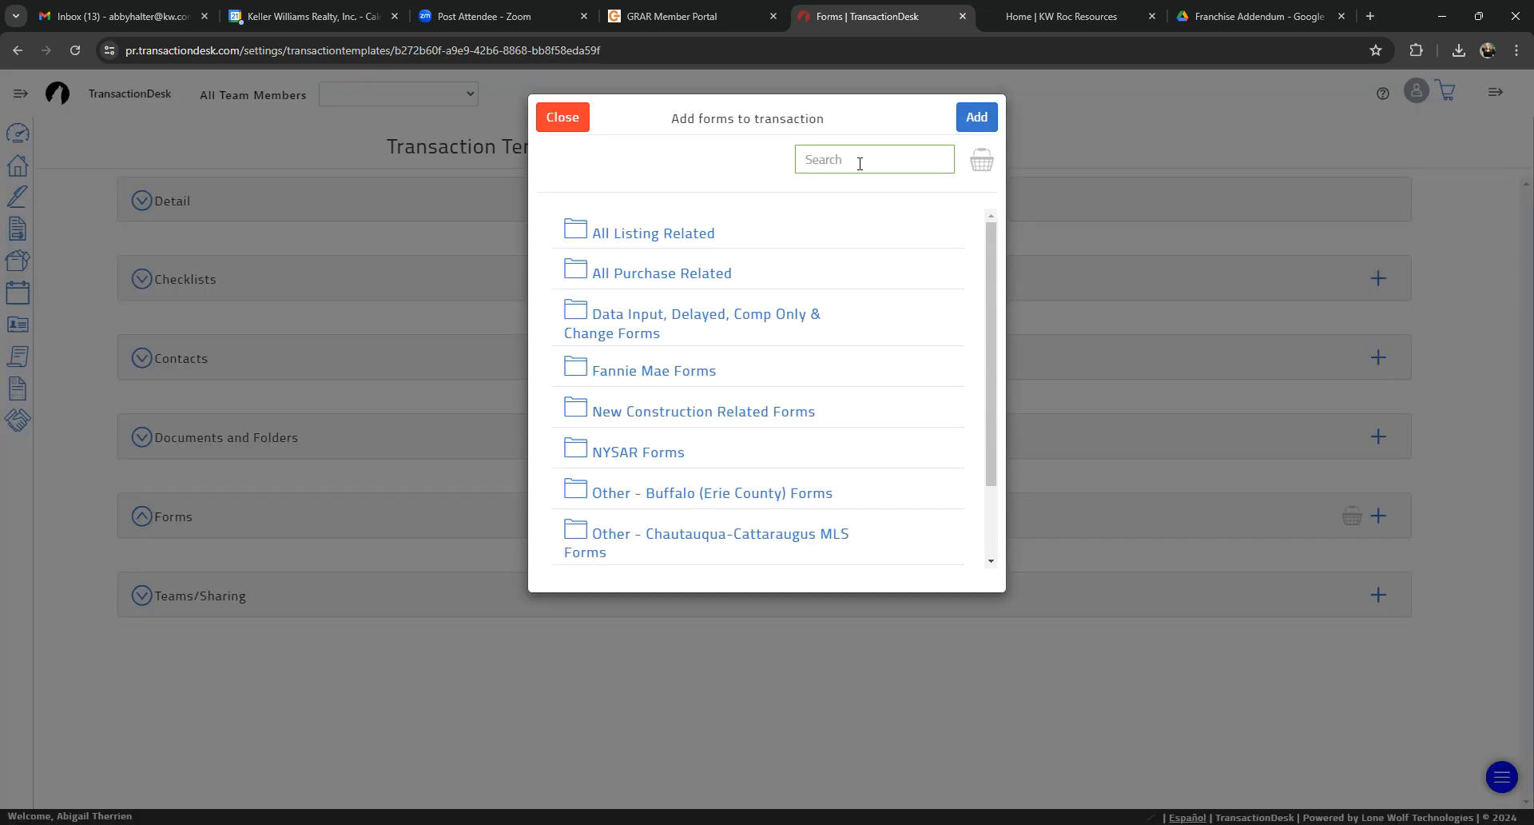
{"action": "type", "text": "removal"}
{"action": "key", "text": "Return"}
{"action": "left_click", "coordinate": [963, 325]}
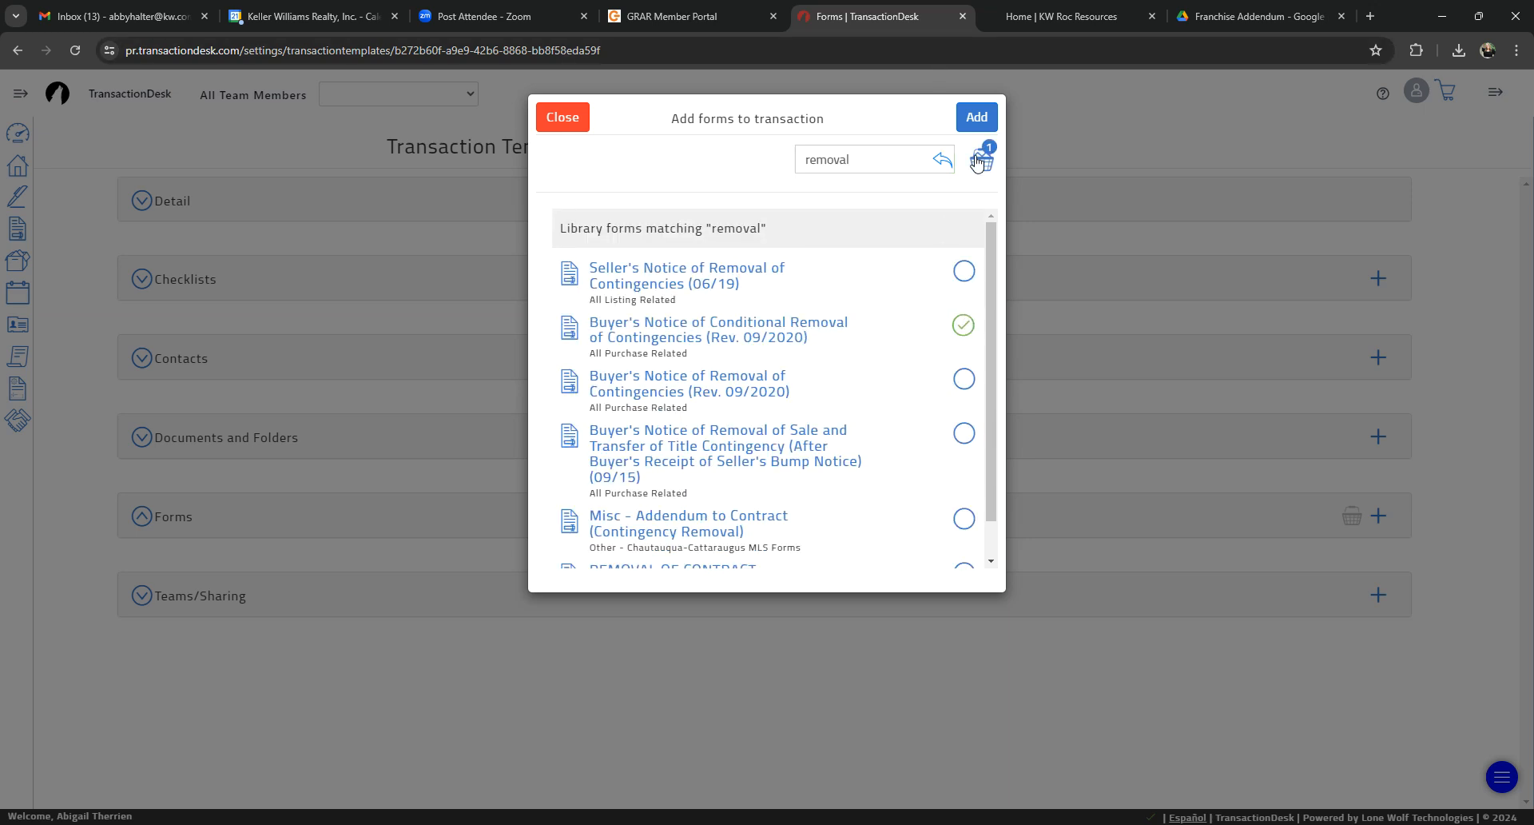
Step: Search for "inspection addendum", shorten the search to "inspection", select Property Inspection (10/09), and add the selected forms to the template
{"action": "left_click_drag", "start_coordinate": [914, 159], "coordinate": [653, 144]}
{"action": "type", "text": "inspection addendum"}
{"action": "key", "text": "Return"}
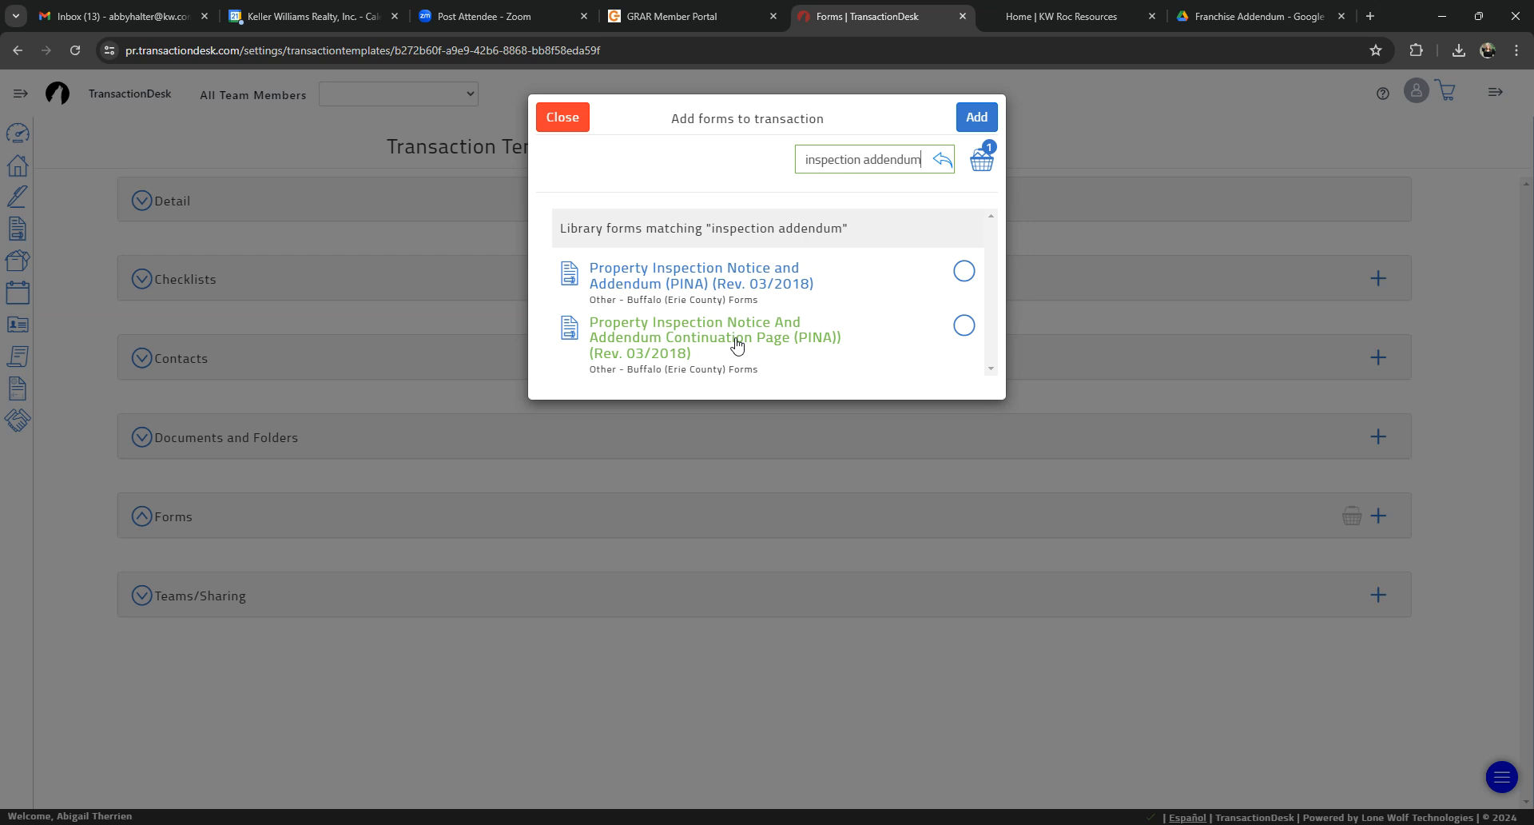
{"action": "key", "text": "BackSpace"}
{"action": "key", "text": "BackSpace"}
{"action": "key", "text": "BackSpace"}
{"action": "key", "text": "BackSpace"}
{"action": "key", "text": "BackSpace"}
{"action": "key", "text": "BackSpace"}
{"action": "key", "text": "BackSpace"}
{"action": "key", "text": "BackSpace"}
{"action": "key", "text": "Return"}
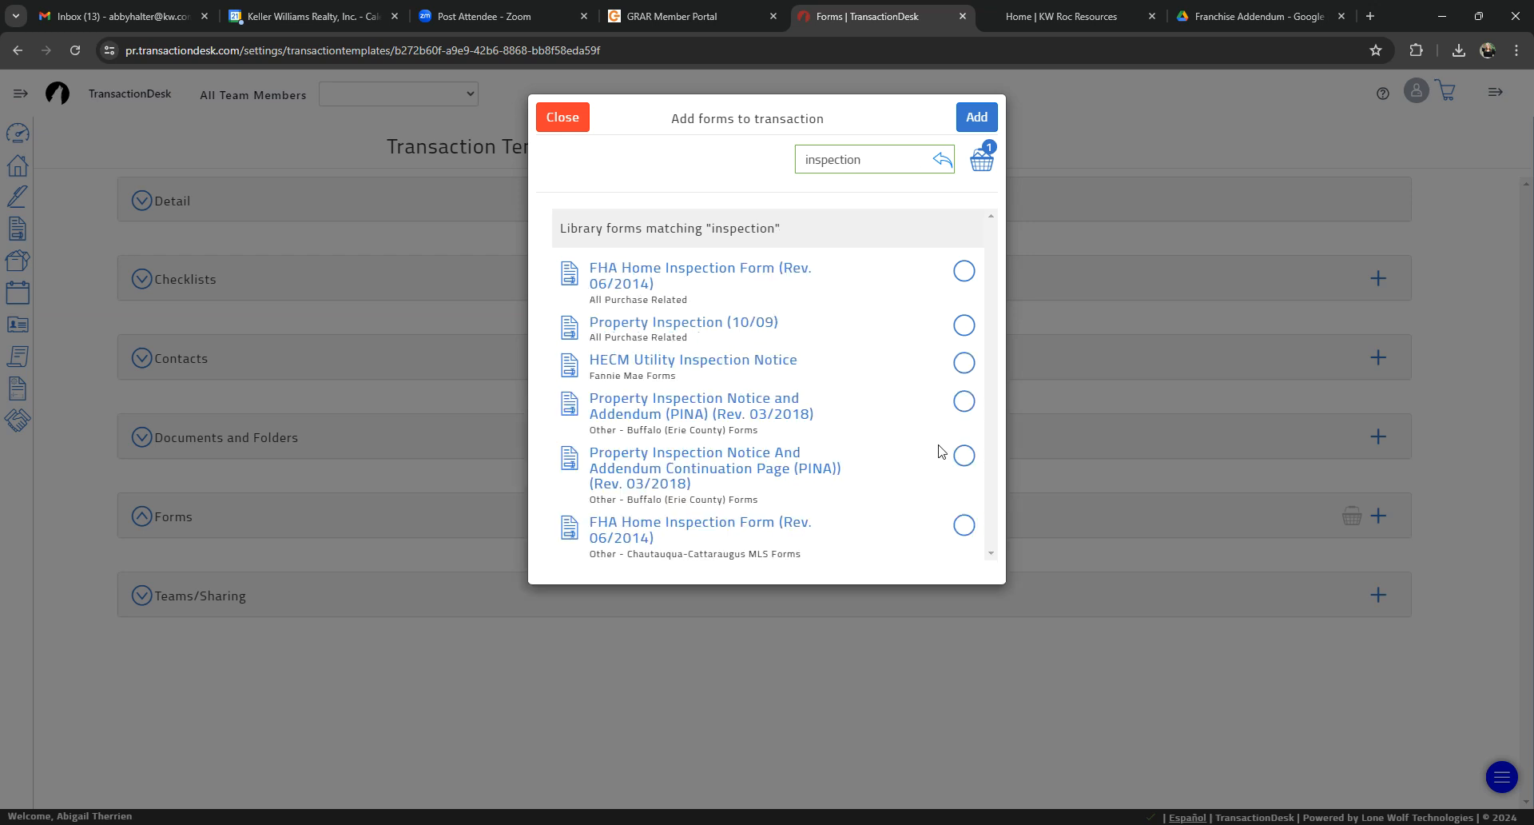
{"action": "left_click", "coordinate": [964, 324]}
{"action": "left_click", "coordinate": [976, 117]}
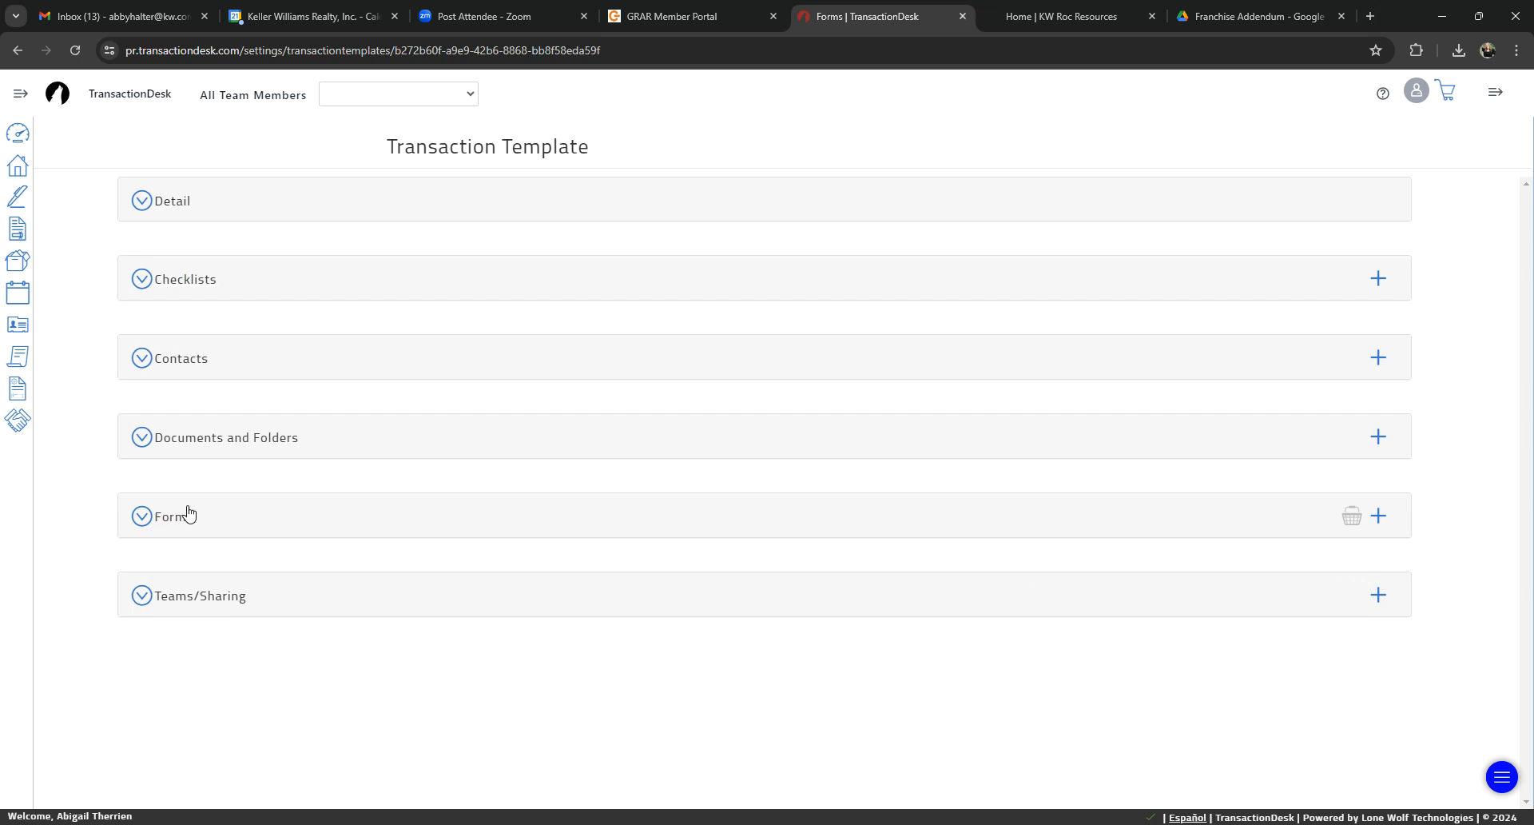
Step: Expand the template's Forms section and open Purchase and Sale Contract for Residential Property (Rev. 03/2024)
{"action": "left_click", "coordinate": [153, 528]}
{"action": "scroll", "coordinate": [208, 482], "scroll_direction": "down", "scroll_amount": 3}
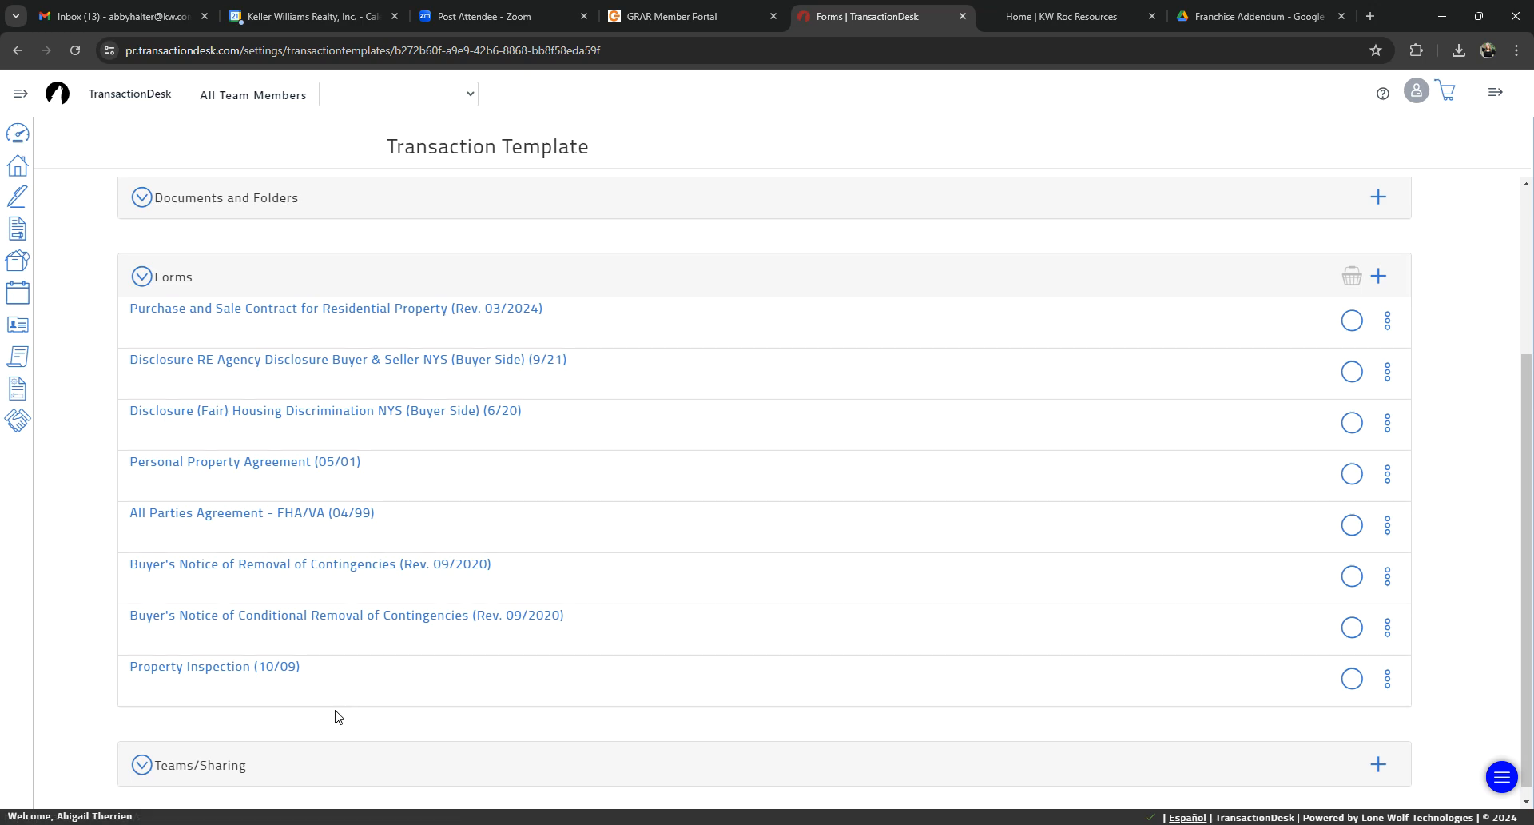
{"action": "left_click", "coordinate": [452, 310]}
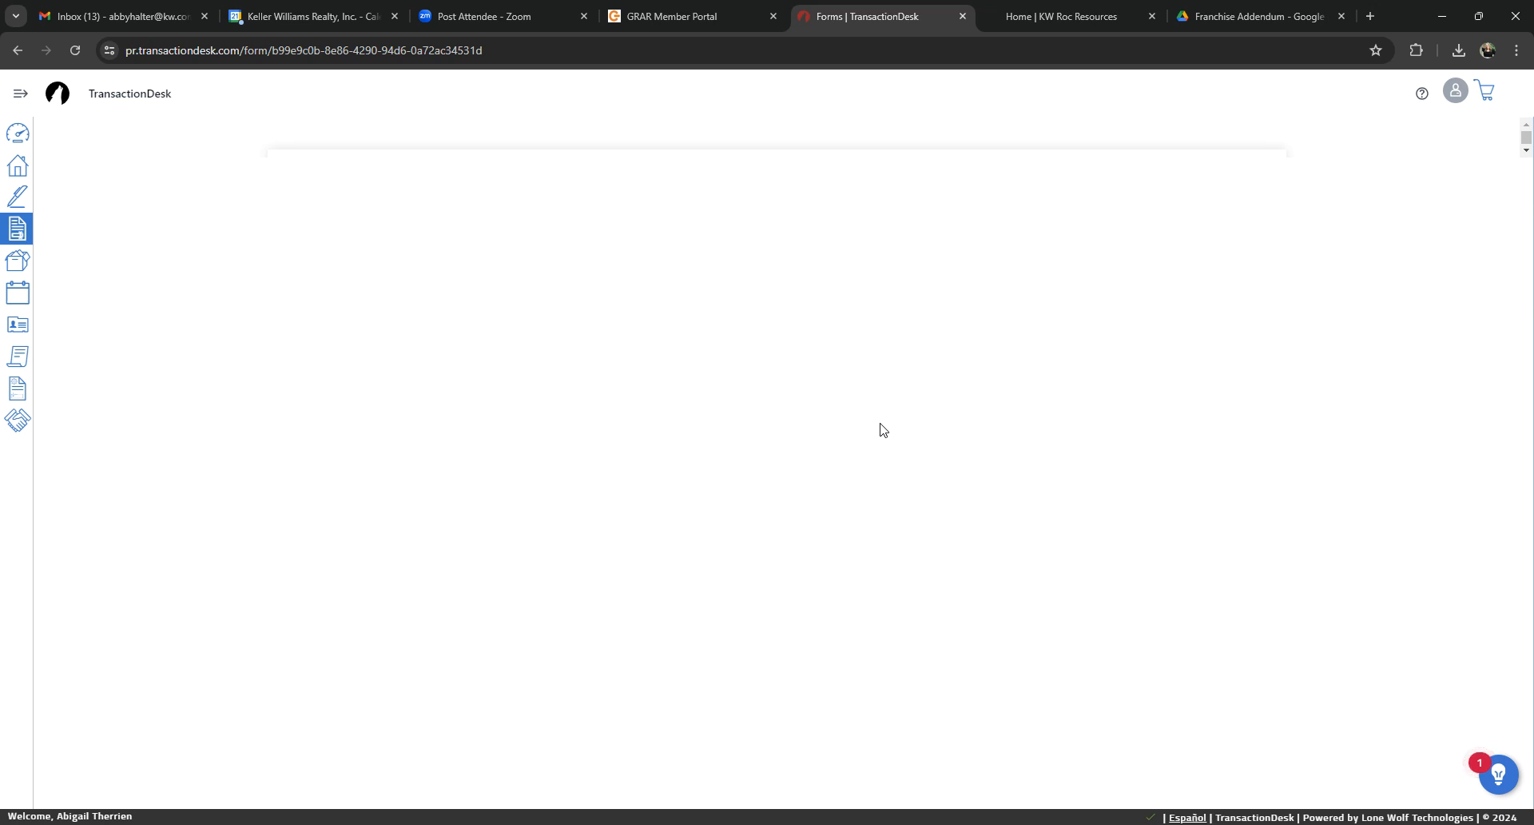
Step: Fill in the Real Estate Broker blank in paragraph 8(A)(1) with the agent's name and "at Keller Williams Realty", and save and exit the form
{"action": "scroll", "coordinate": [876, 431], "scroll_direction": "down", "scroll_amount": 5}
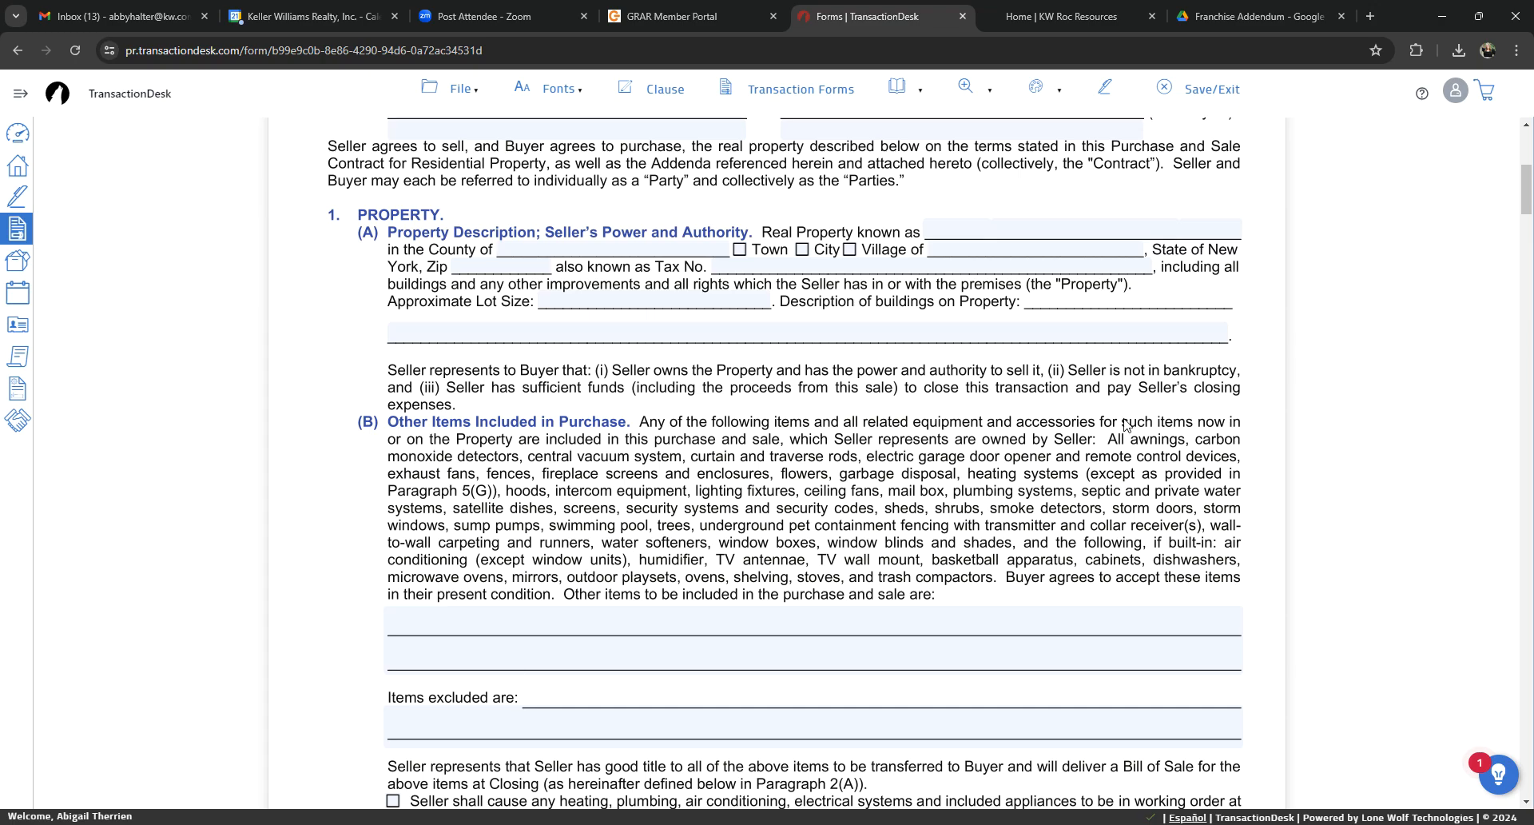
{"action": "scroll", "coordinate": [724, 635], "scroll_direction": "down", "scroll_amount": 4}
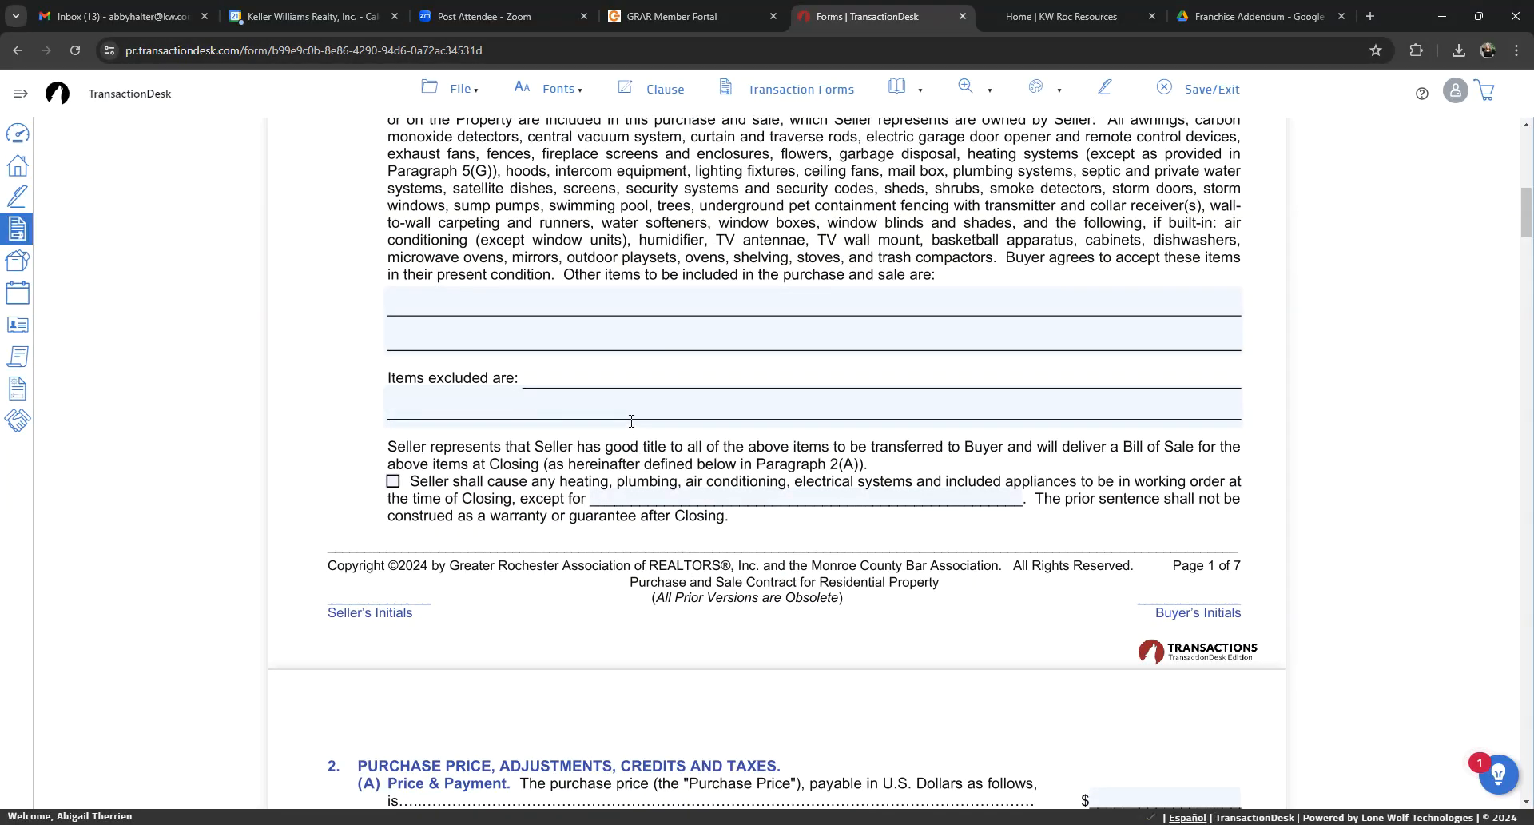
{"action": "scroll", "coordinate": [603, 398], "scroll_direction": "down", "scroll_amount": 4}
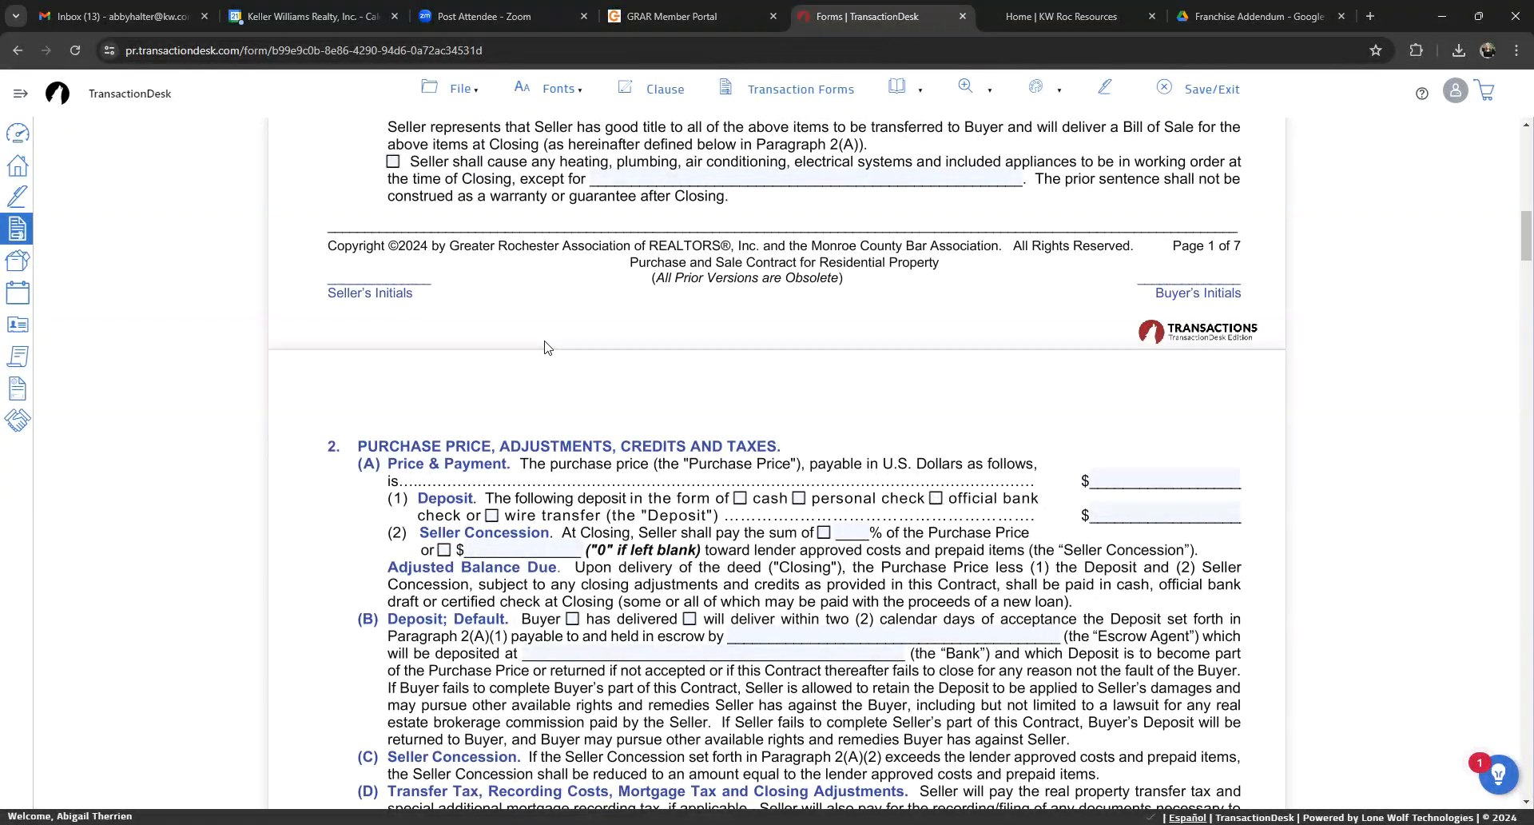
{"action": "scroll", "coordinate": [535, 350], "scroll_direction": "down", "scroll_amount": 5}
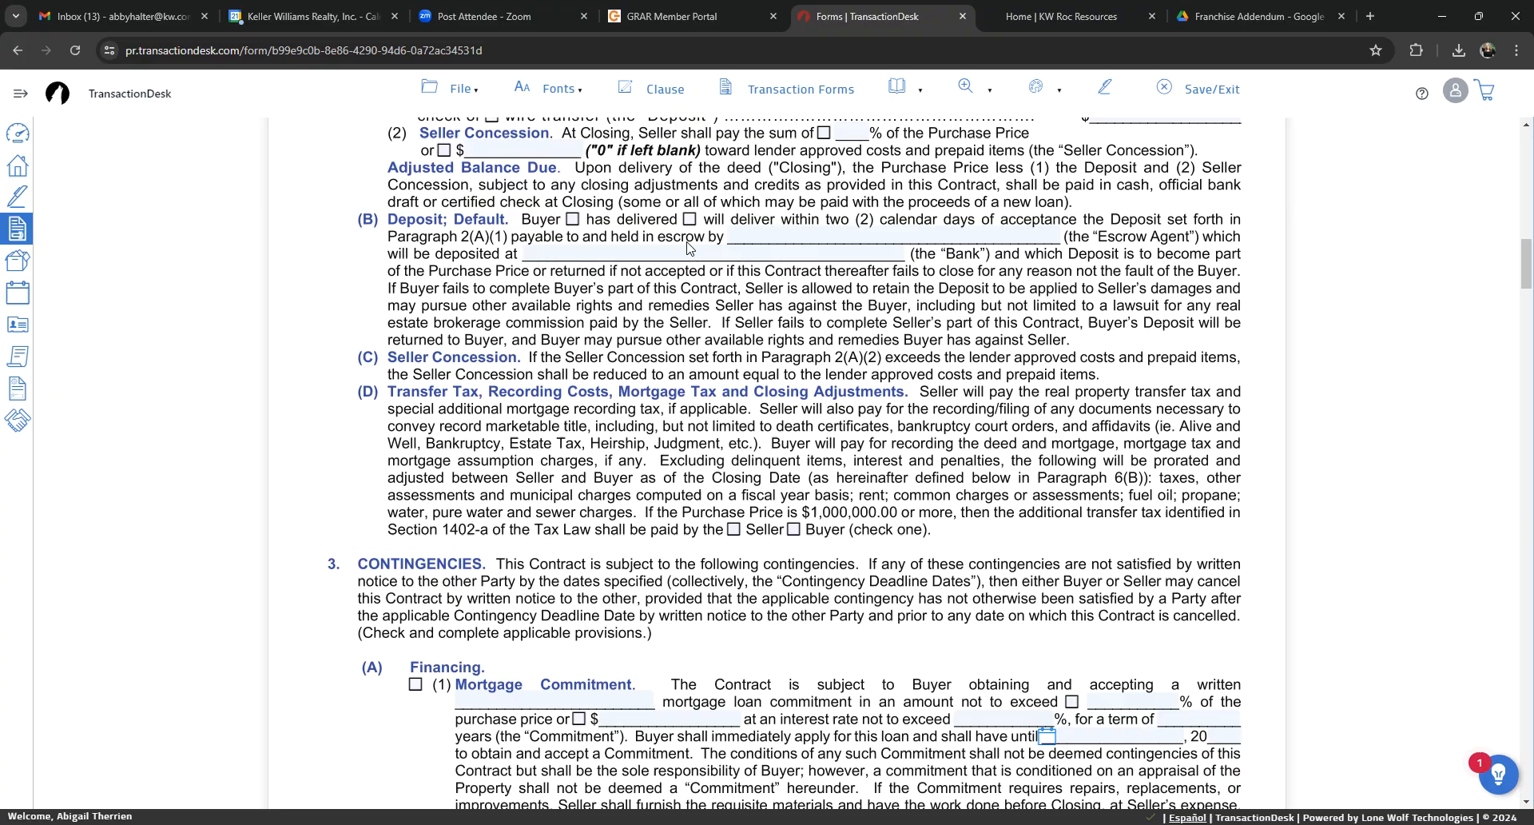
{"action": "scroll", "coordinate": [940, 321], "scroll_direction": "down", "scroll_amount": 6}
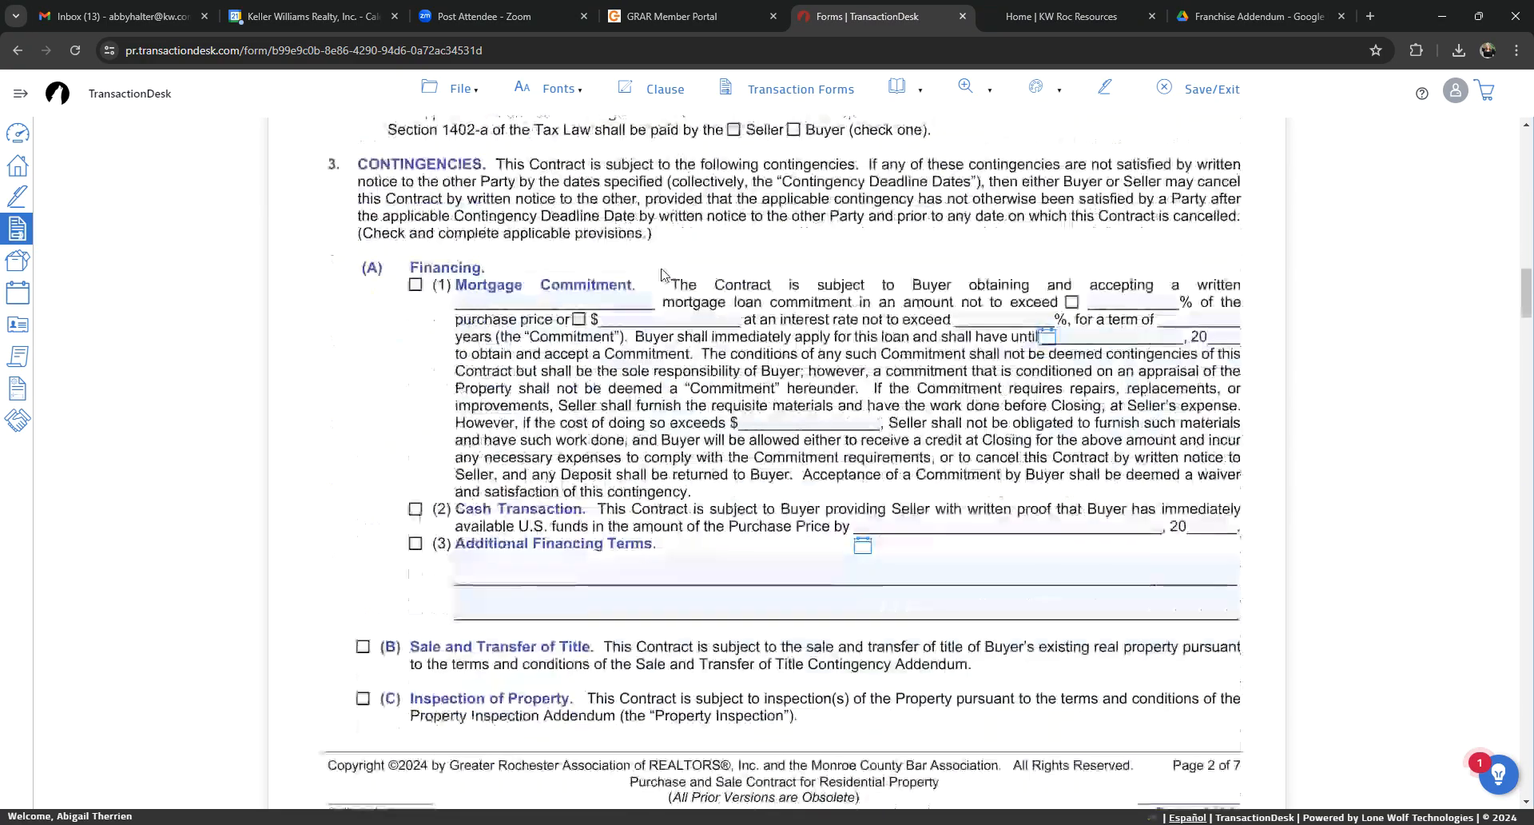
{"action": "scroll", "coordinate": [403, 272], "scroll_direction": "down", "scroll_amount": 13}
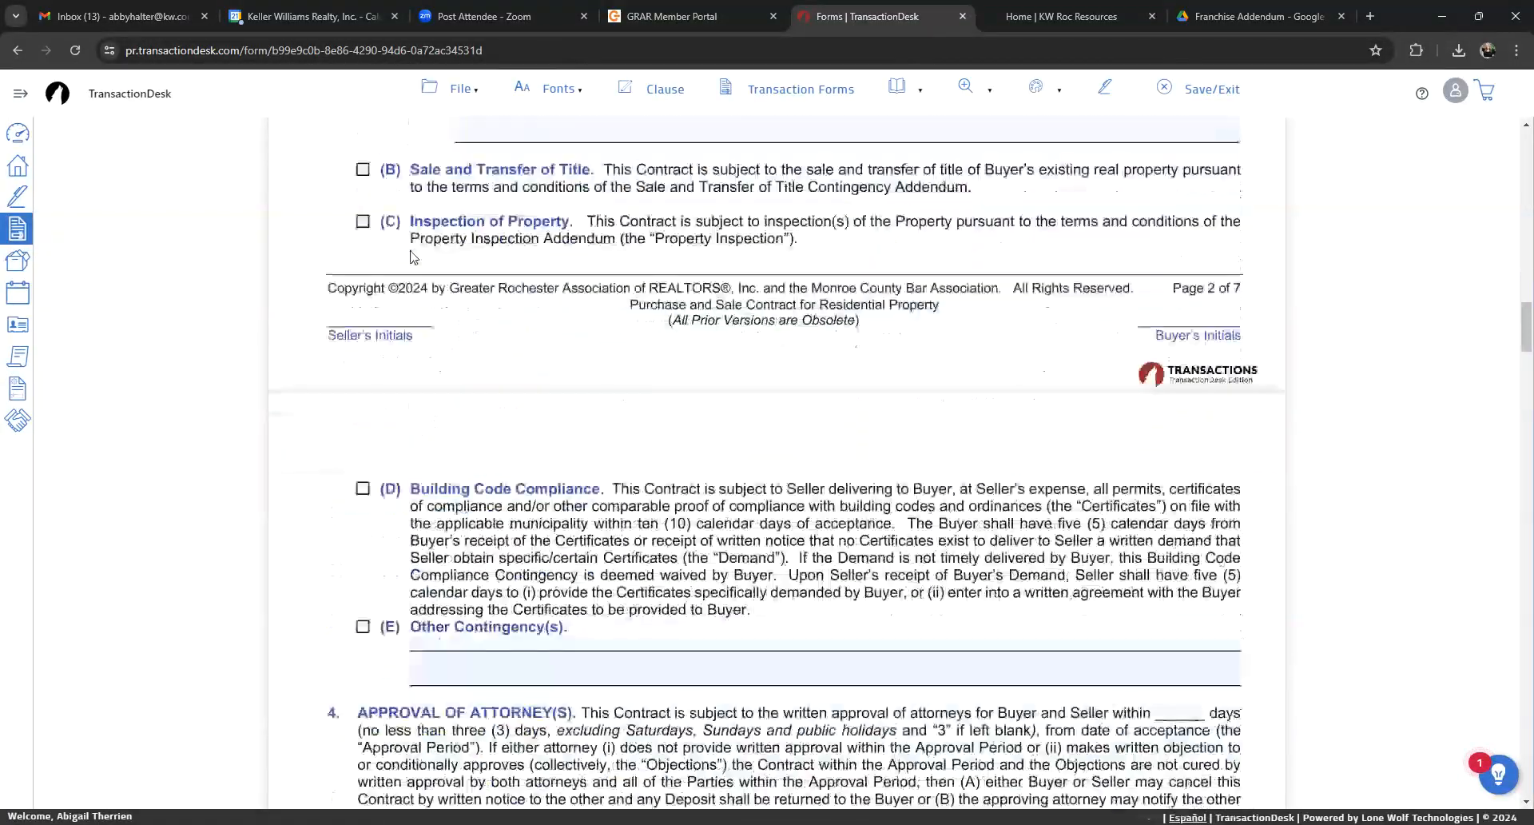
{"action": "scroll", "coordinate": [657, 432], "scroll_direction": "down", "scroll_amount": 6}
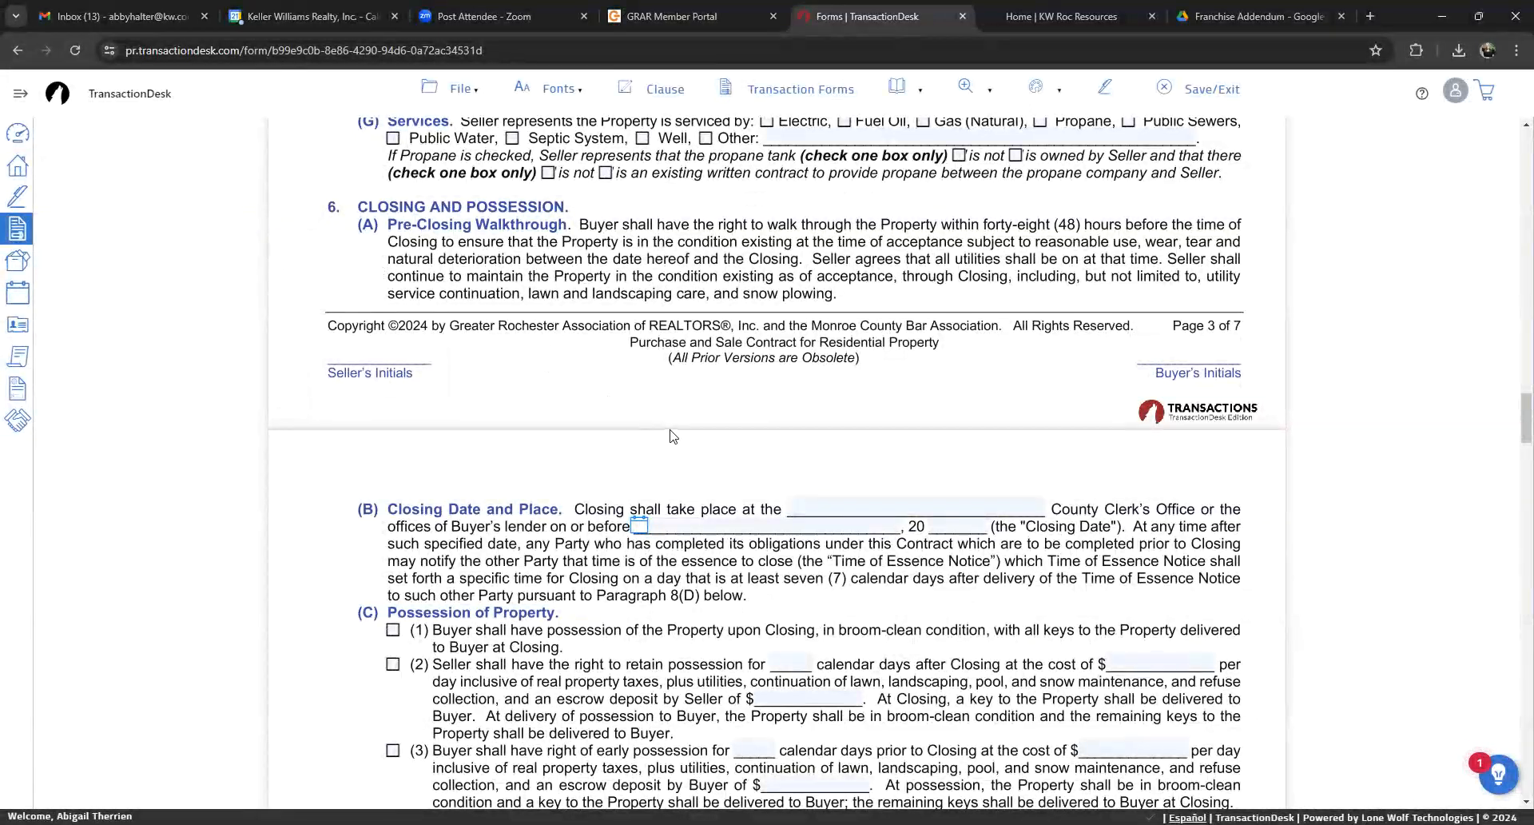
{"action": "scroll", "coordinate": [657, 432], "scroll_direction": "down", "scroll_amount": 11}
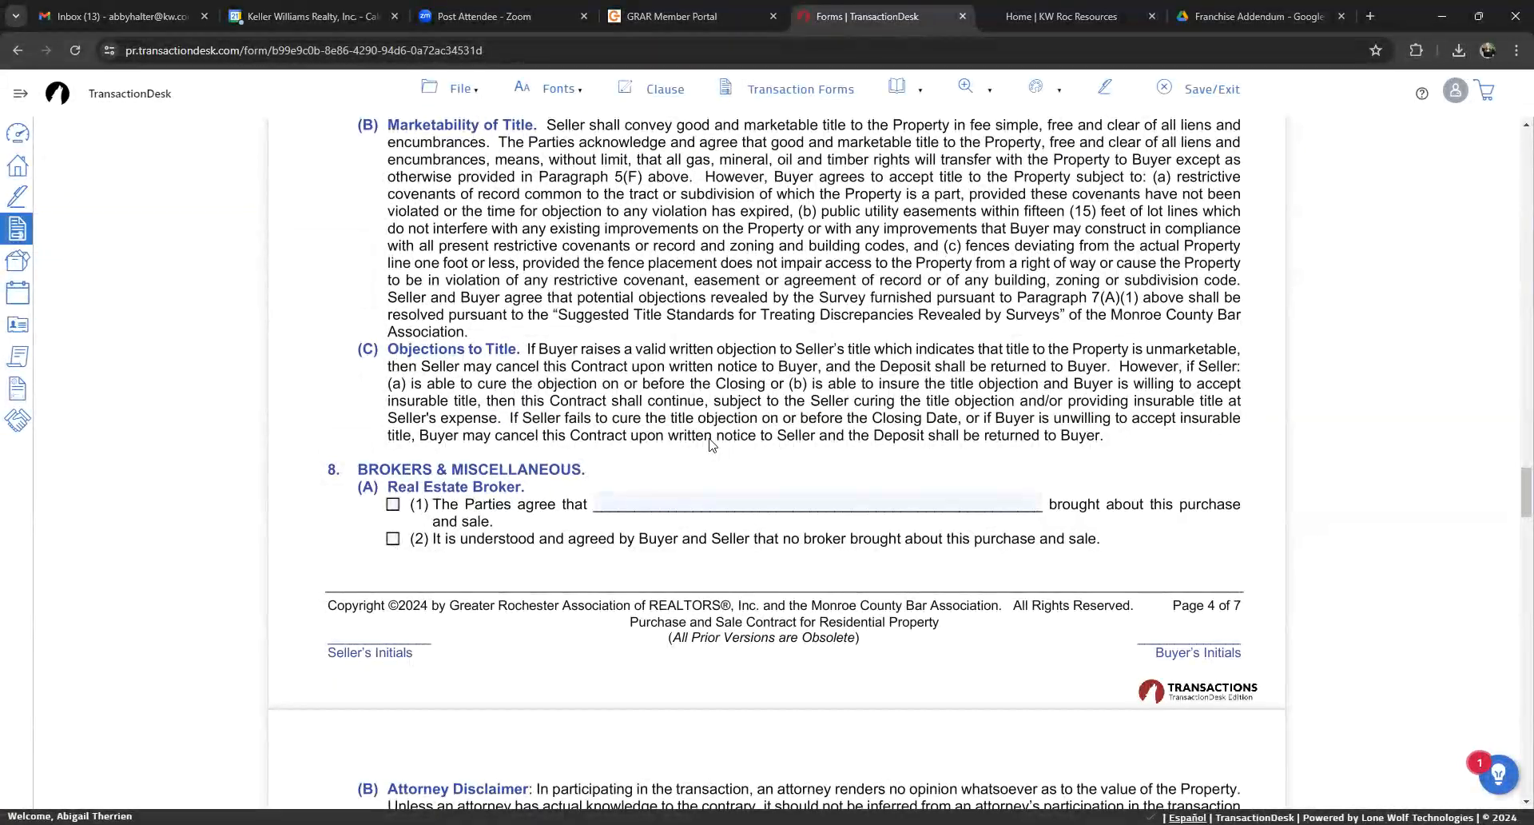
{"action": "left_click", "coordinate": [765, 502]}
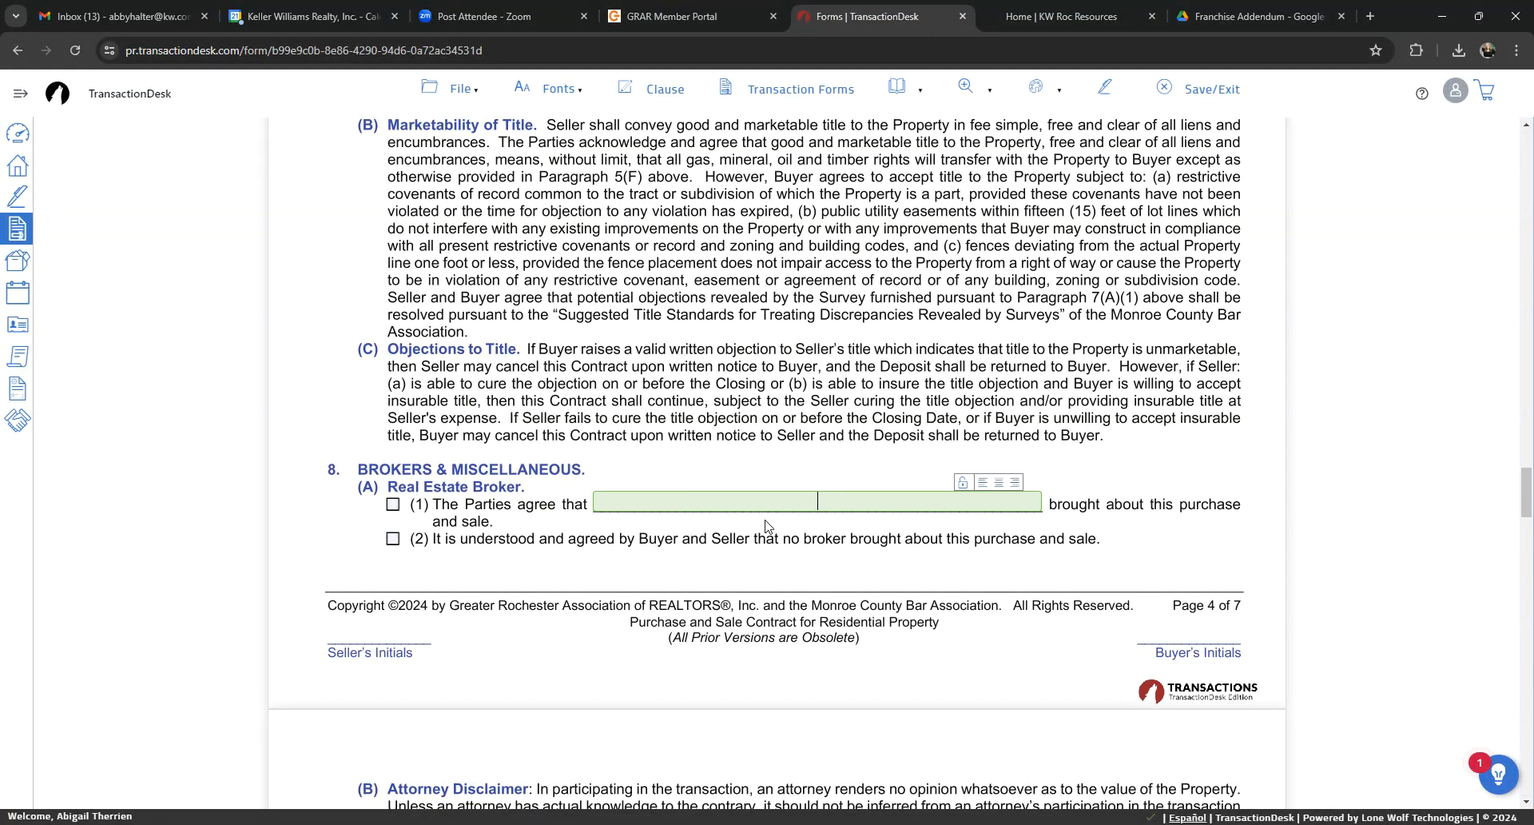
{"action": "type", "text": "K"}
{"action": "key", "text": "BackSpace"}
{"action": "scroll", "coordinate": [767, 525], "scroll_direction": "down", "scroll_amount": 1}
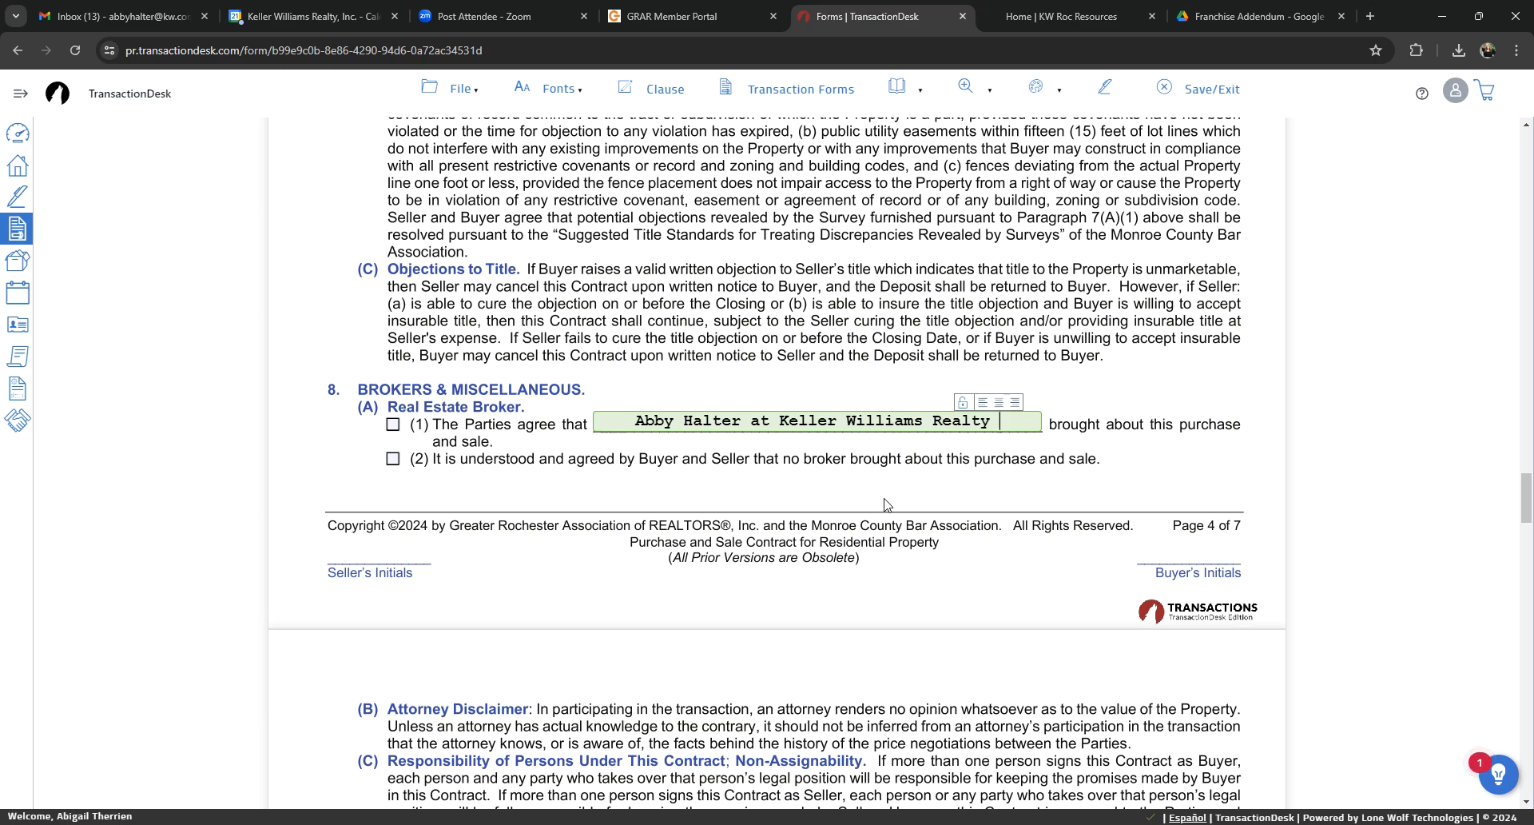
{"action": "scroll", "coordinate": [886, 504], "scroll_direction": "down", "scroll_amount": 15}
{"action": "left_click", "coordinate": [1198, 89]}
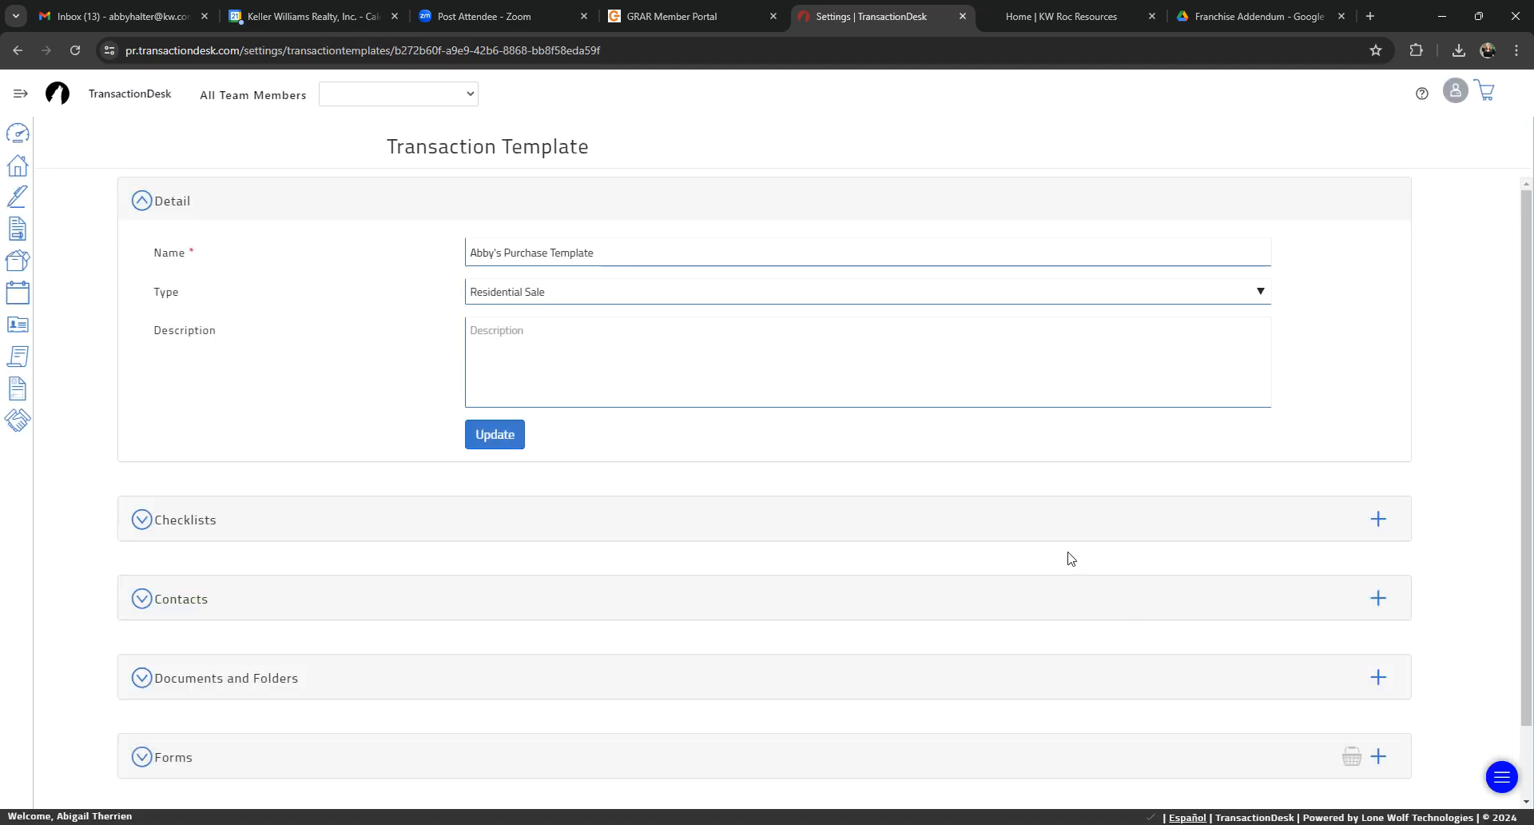
Step: Review the forms listed in the template's Forms section and collapse the section again
{"action": "scroll", "coordinate": [879, 547], "scroll_direction": "down", "scroll_amount": 1}
{"action": "left_click", "coordinate": [168, 674]}
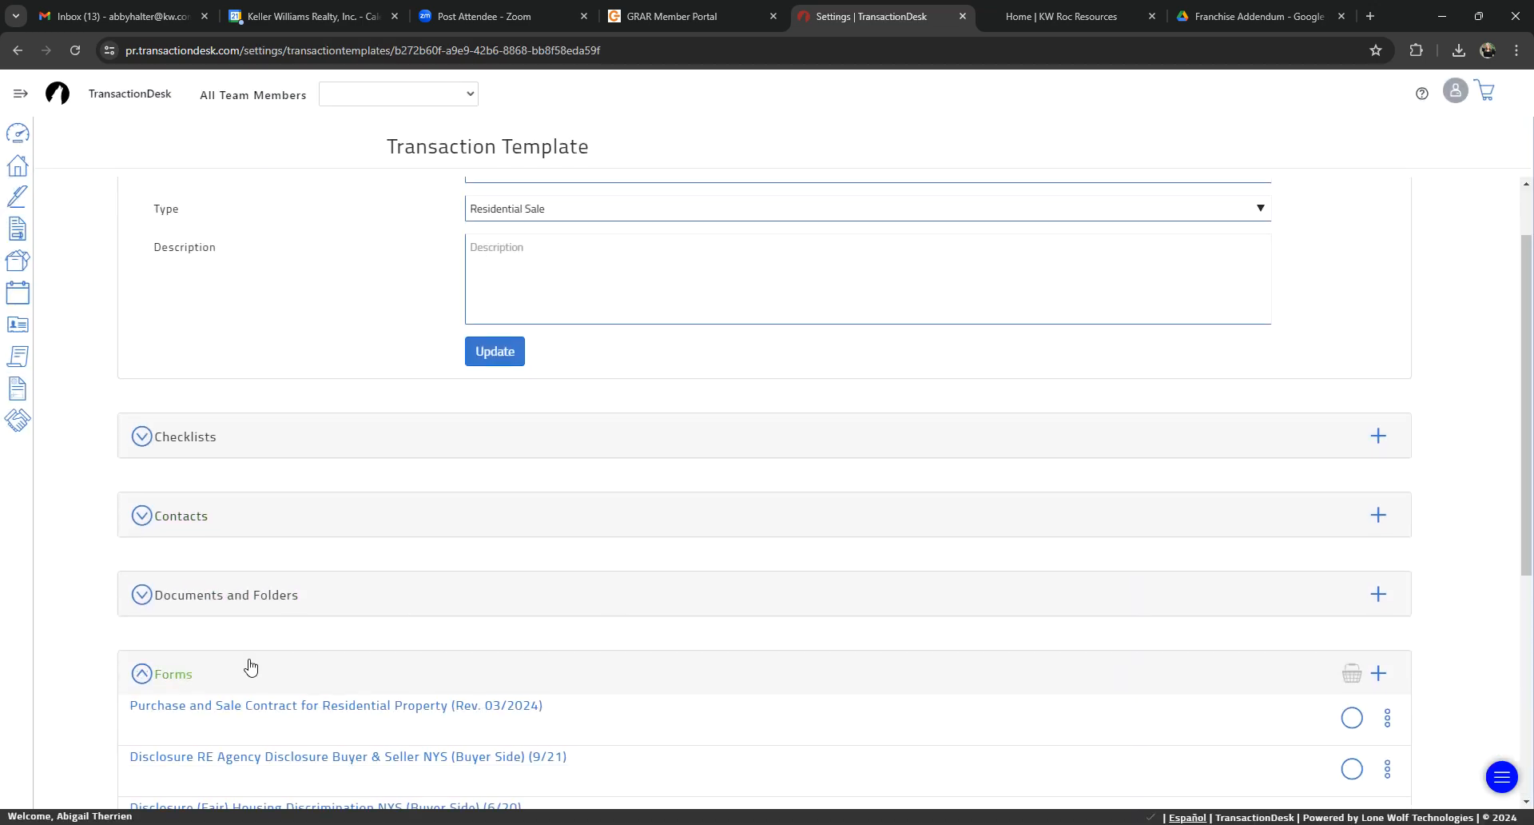
{"action": "scroll", "coordinate": [332, 626], "scroll_direction": "down", "scroll_amount": 5}
{"action": "scroll", "coordinate": [361, 526], "scroll_direction": "up", "scroll_amount": 2}
{"action": "scroll", "coordinate": [361, 526], "scroll_direction": "up", "scroll_amount": 4}
{"action": "scroll", "coordinate": [527, 432], "scroll_direction": "down", "scroll_amount": 1}
{"action": "scroll", "coordinate": [519, 375], "scroll_direction": "up", "scroll_amount": 1}
{"action": "scroll", "coordinate": [512, 391], "scroll_direction": "down", "scroll_amount": 6}
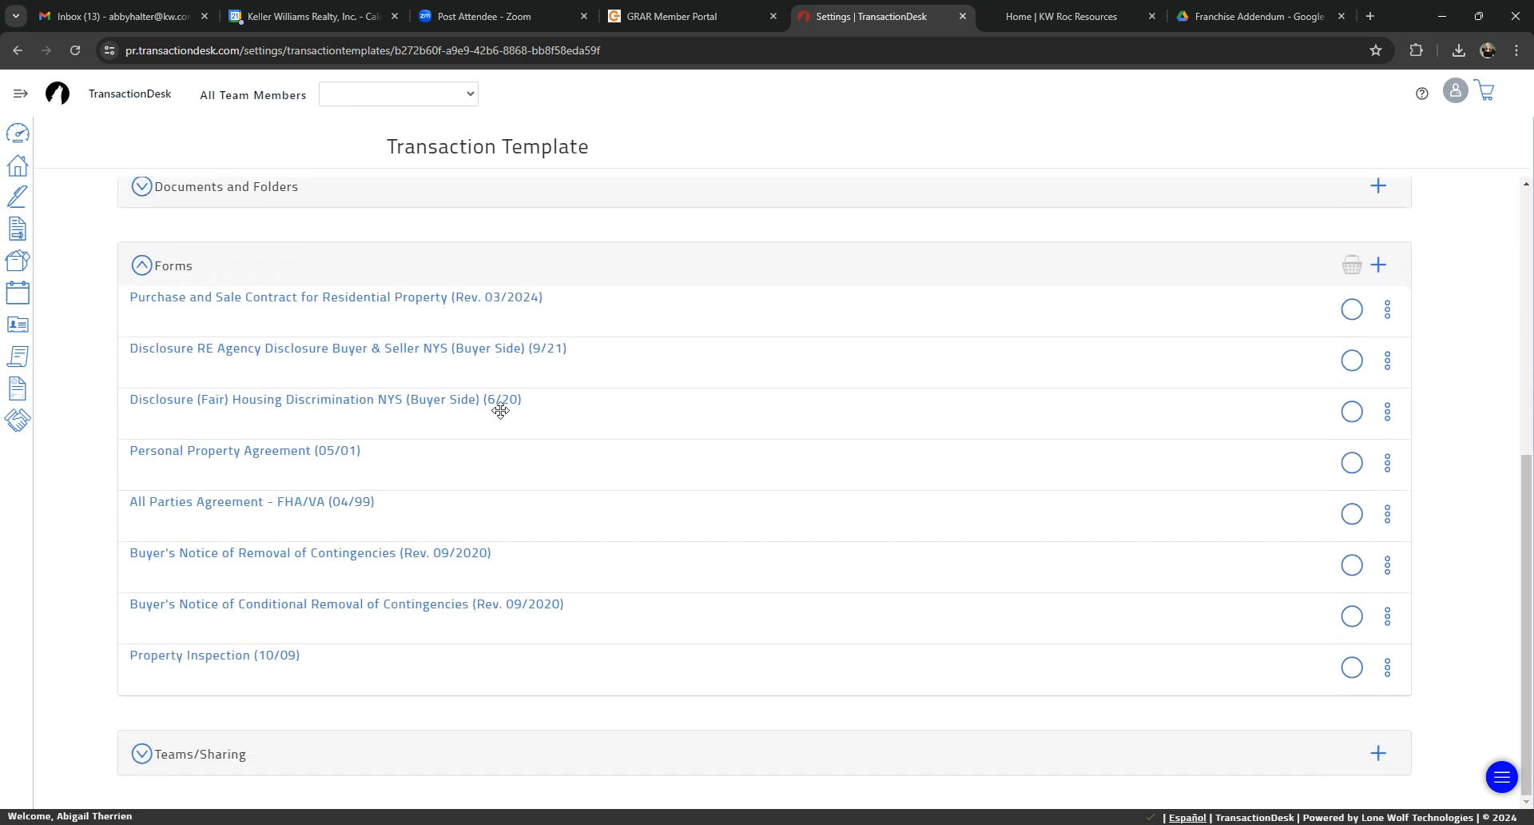
{"action": "scroll", "coordinate": [308, 719], "scroll_direction": "up", "scroll_amount": 4}
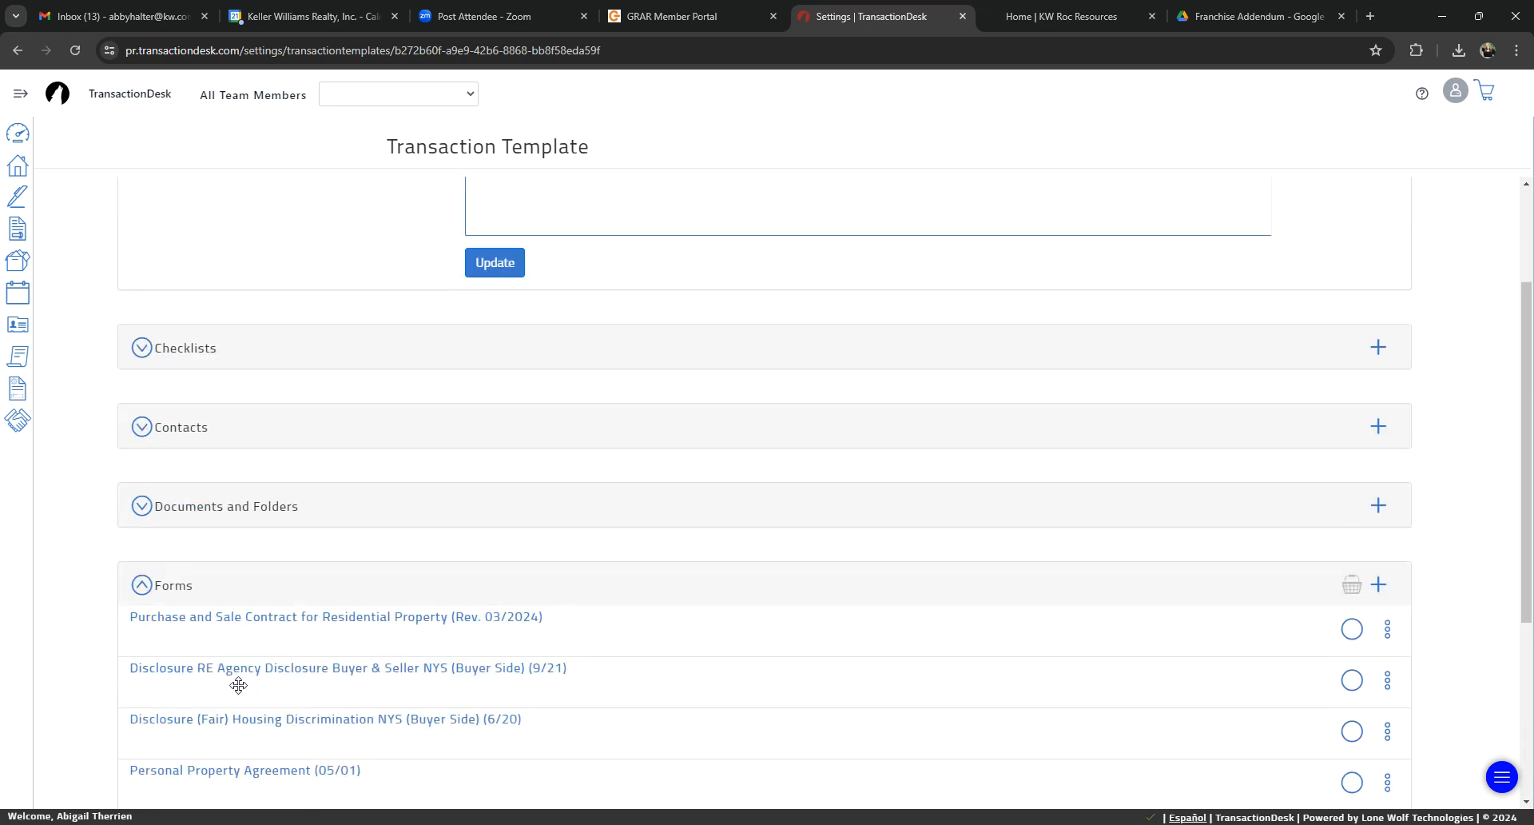
{"action": "left_click", "coordinate": [142, 583]}
{"action": "scroll", "coordinate": [420, 598], "scroll_direction": "up", "scroll_amount": 2}
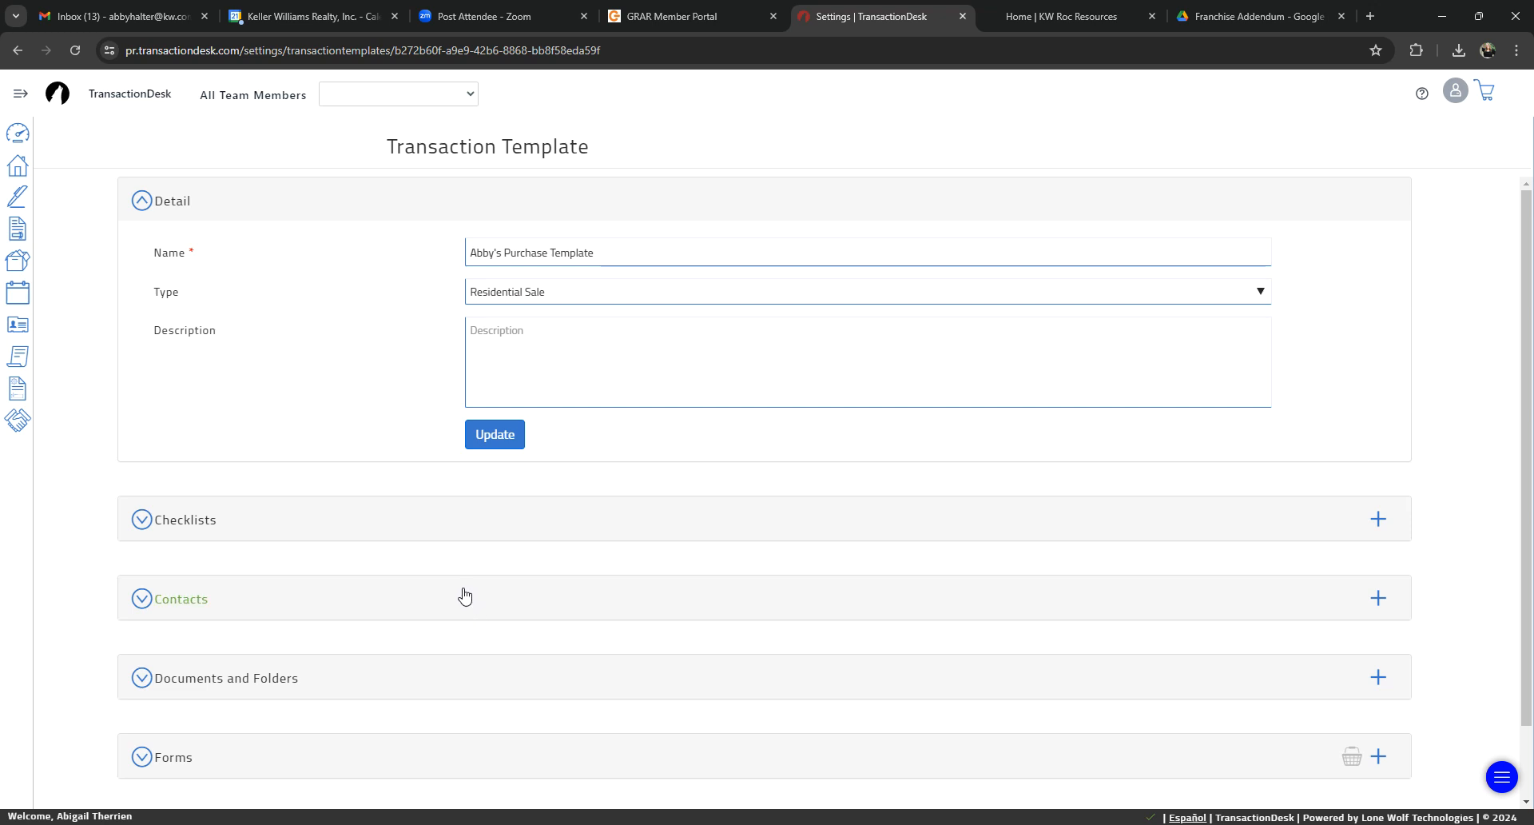
Step: Start a new transaction named "Test" using the custom purchase template, and close the form without creating the transaction
{"action": "left_click", "coordinate": [17, 165]}
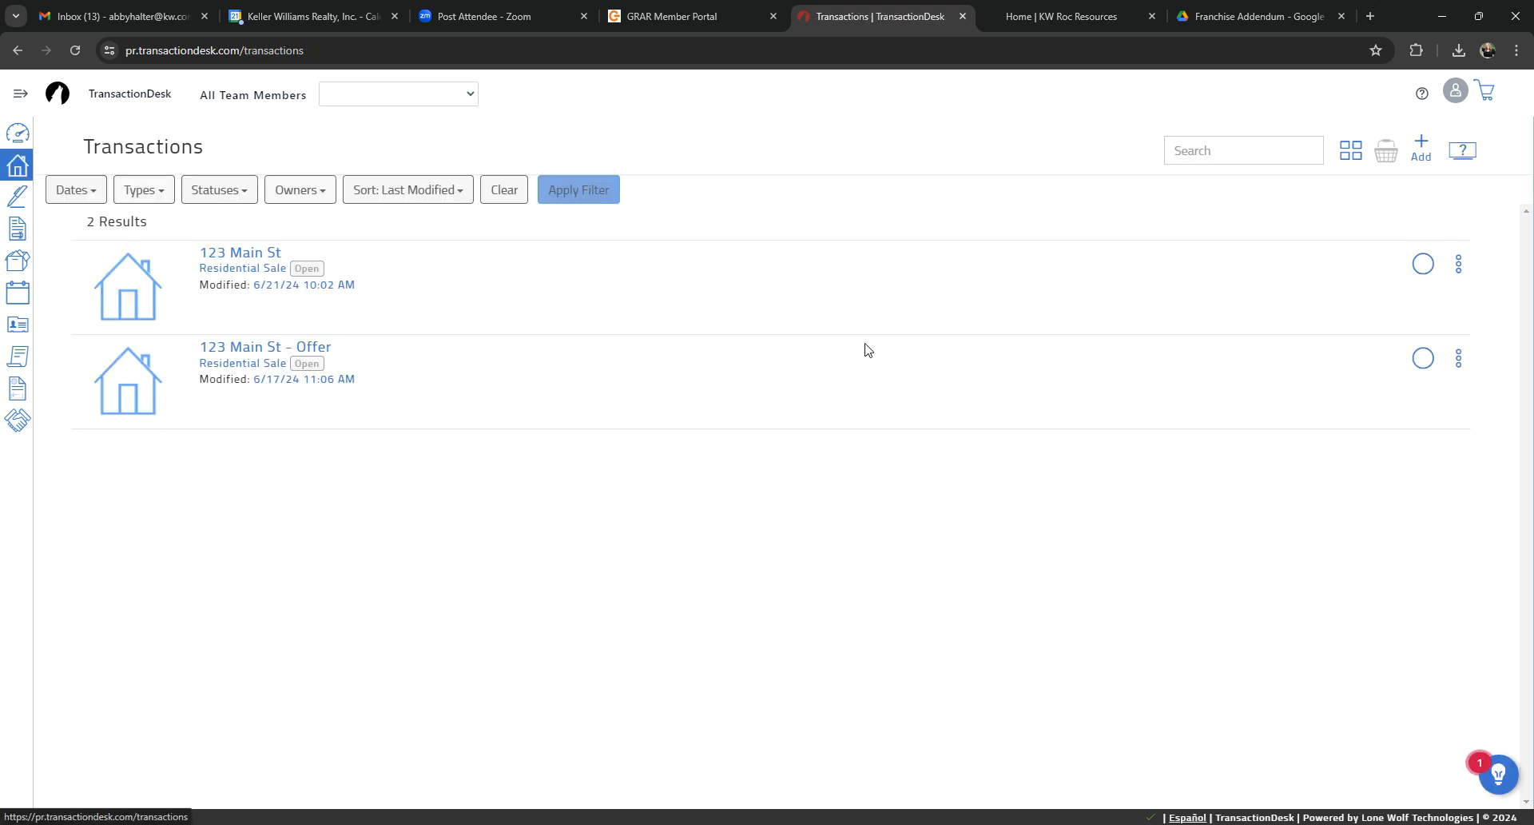
{"action": "left_click", "coordinate": [1420, 146]}
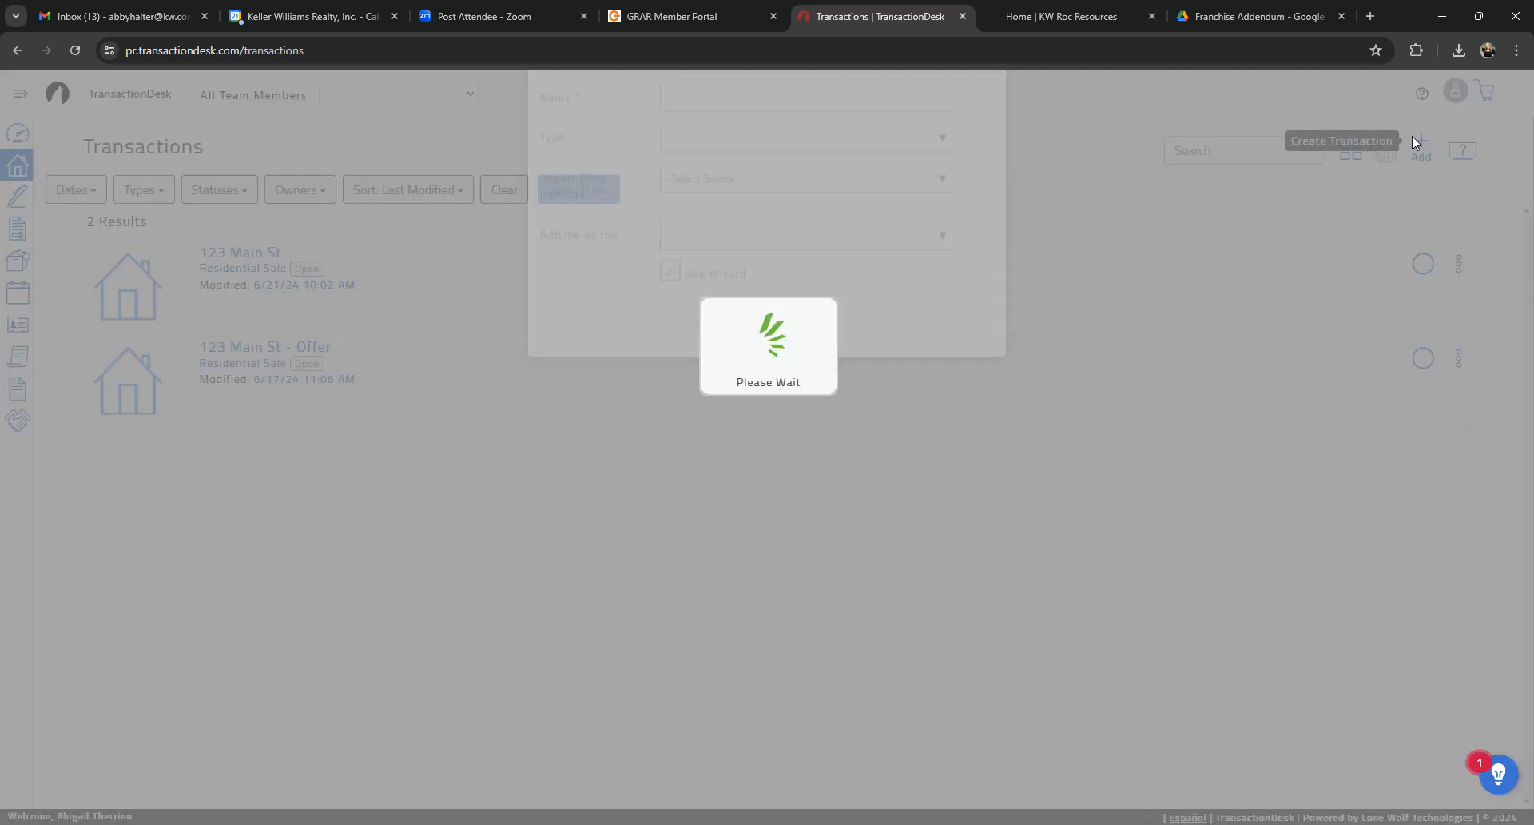
{"action": "left_click", "coordinate": [868, 163]}
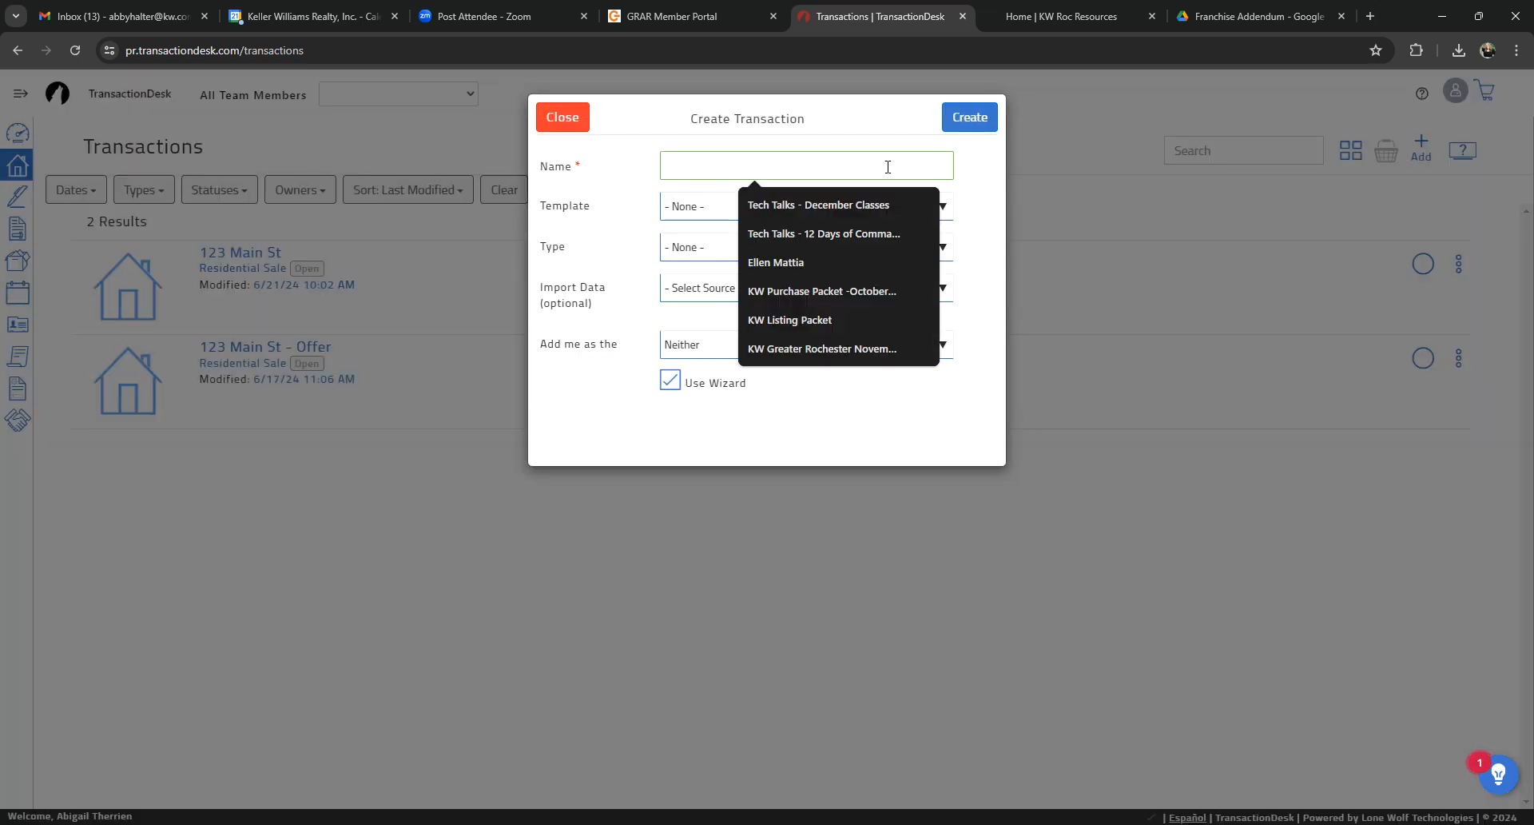
{"action": "type", "text": "Test"}
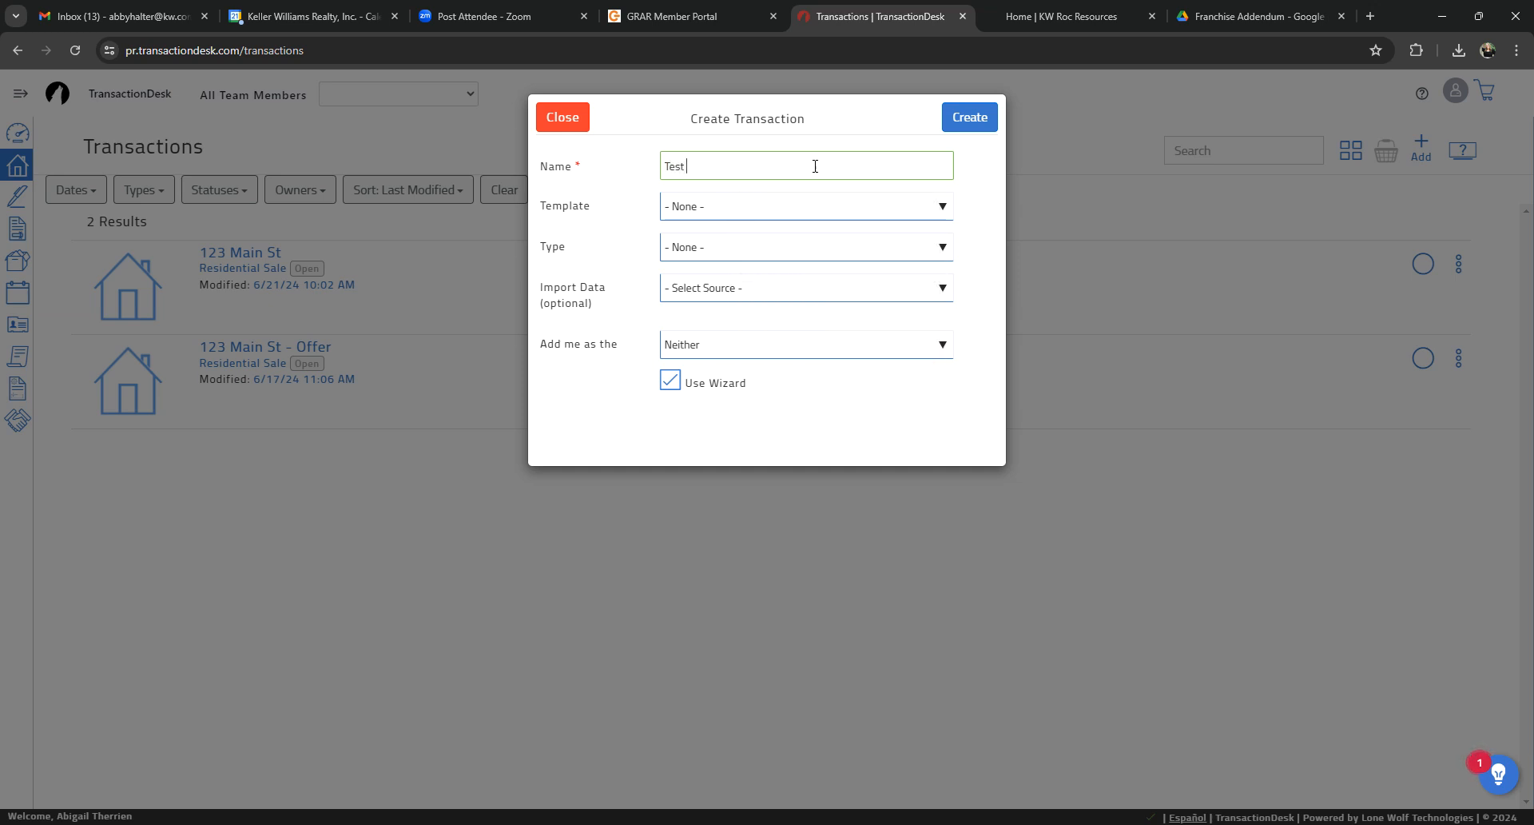
{"action": "left_click", "coordinate": [684, 205]}
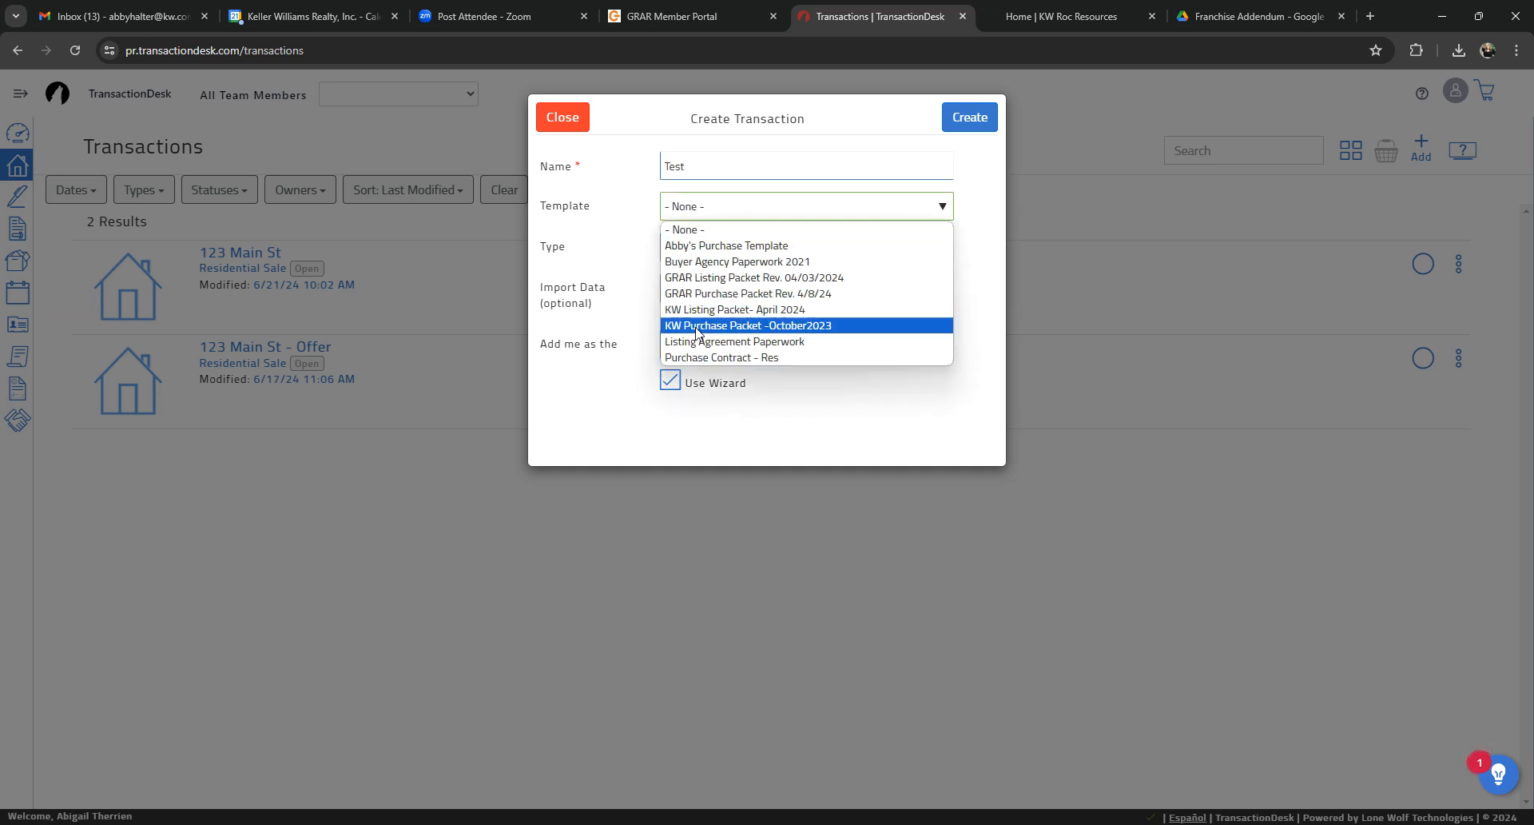
{"action": "left_click", "coordinate": [698, 248]}
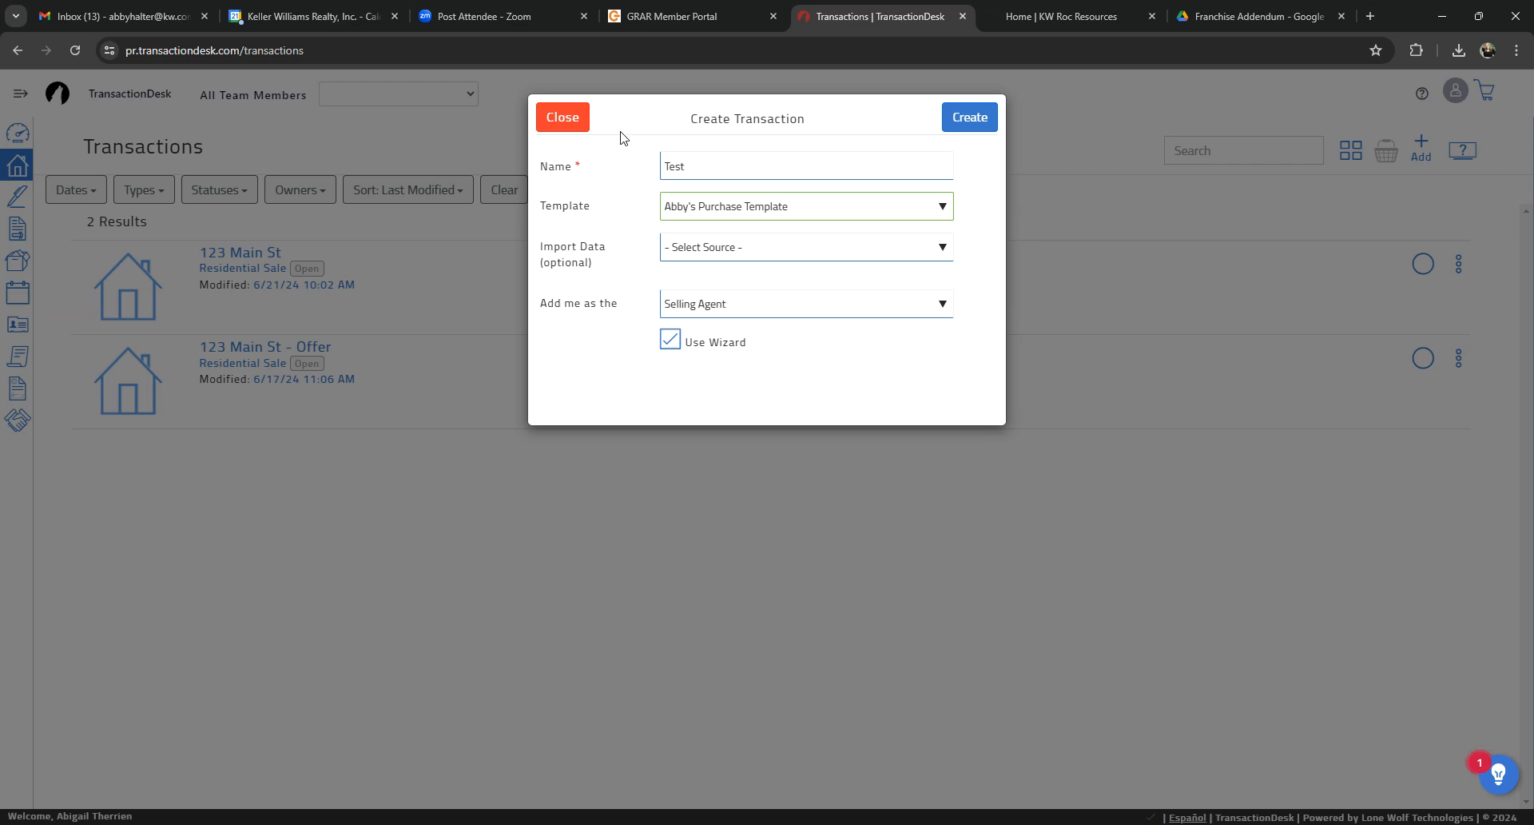
{"action": "left_click", "coordinate": [564, 120]}
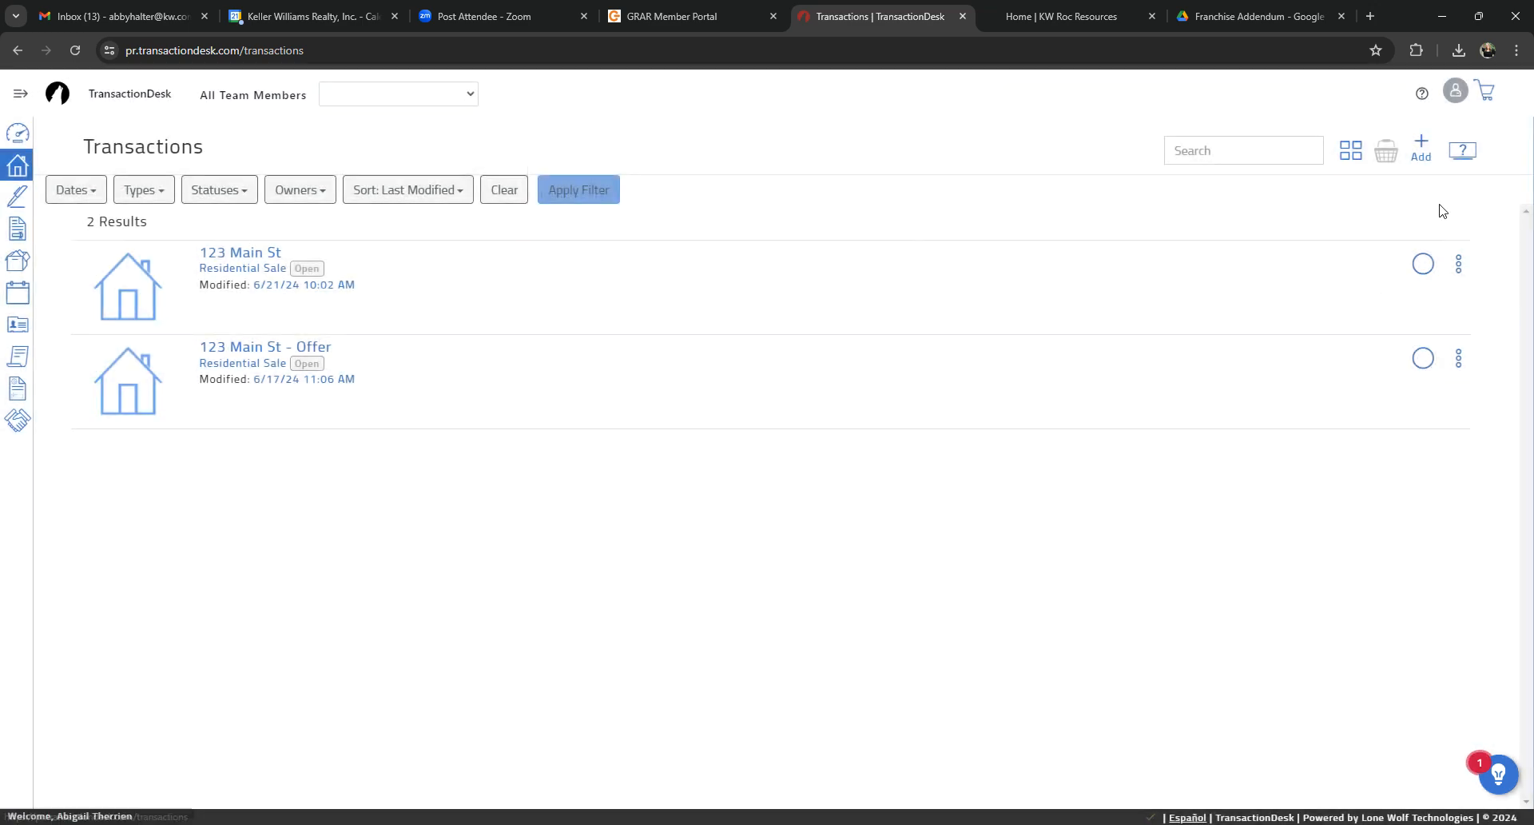